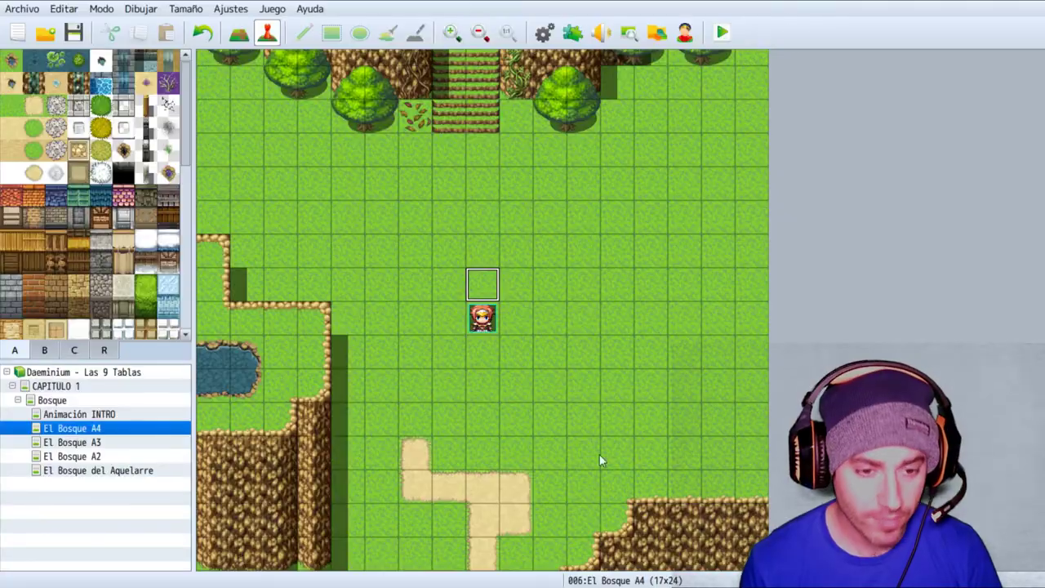
Step: In the browser, view the Spanish translation of the YEP.14 Main Menu Manager plugin file and return to its yanfly.moe page
left_click(572, 33)
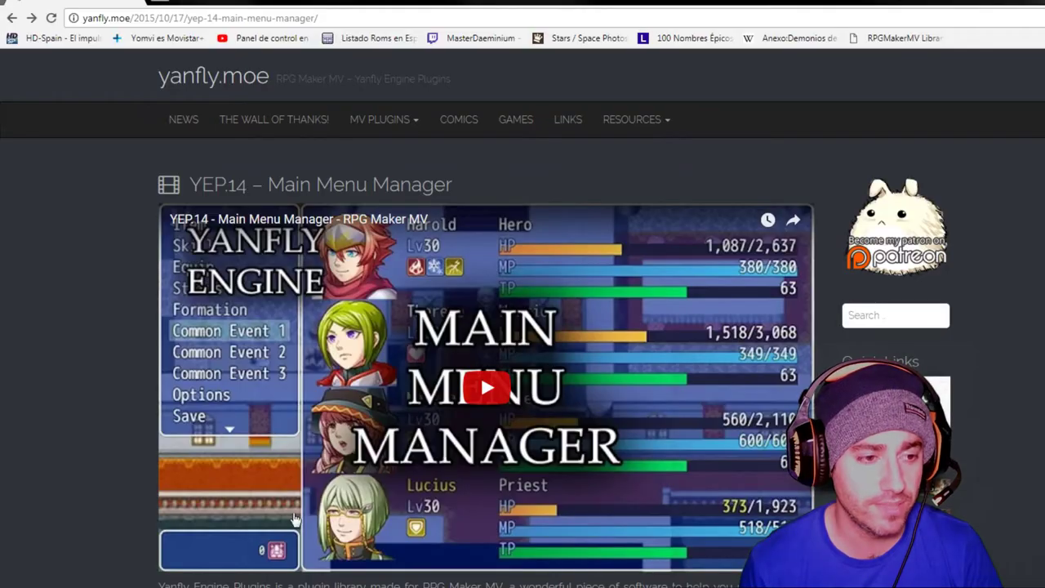
scroll(354, 465, "down", 3)
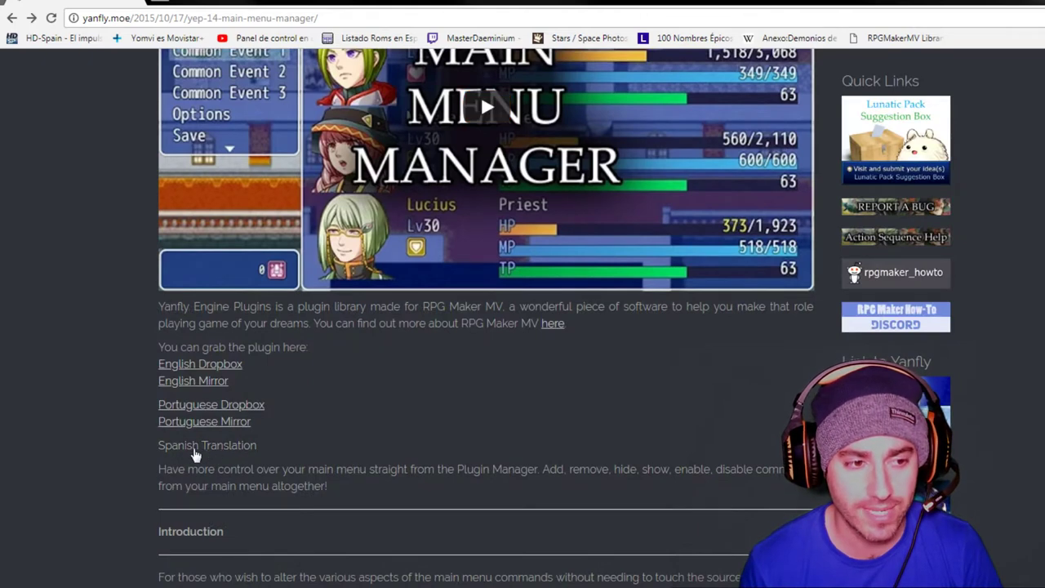
left_click(233, 445)
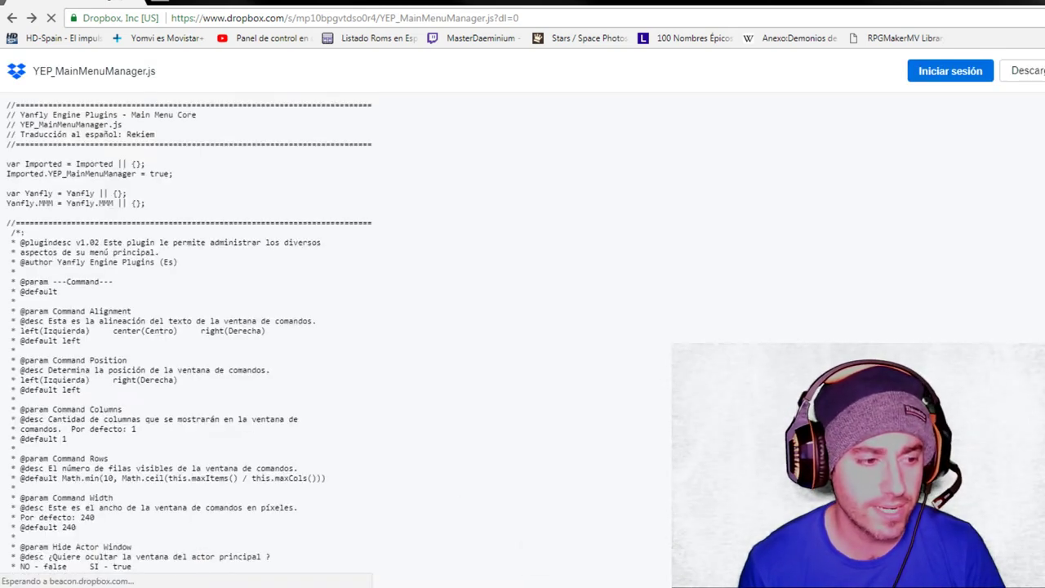
mouse_move(209, 572)
key("alt+Left")
Step: Switch to Windows Explorer and open the js\plugins folder of the Daeminium - Las 9 Tablas project
left_click(209, 562)
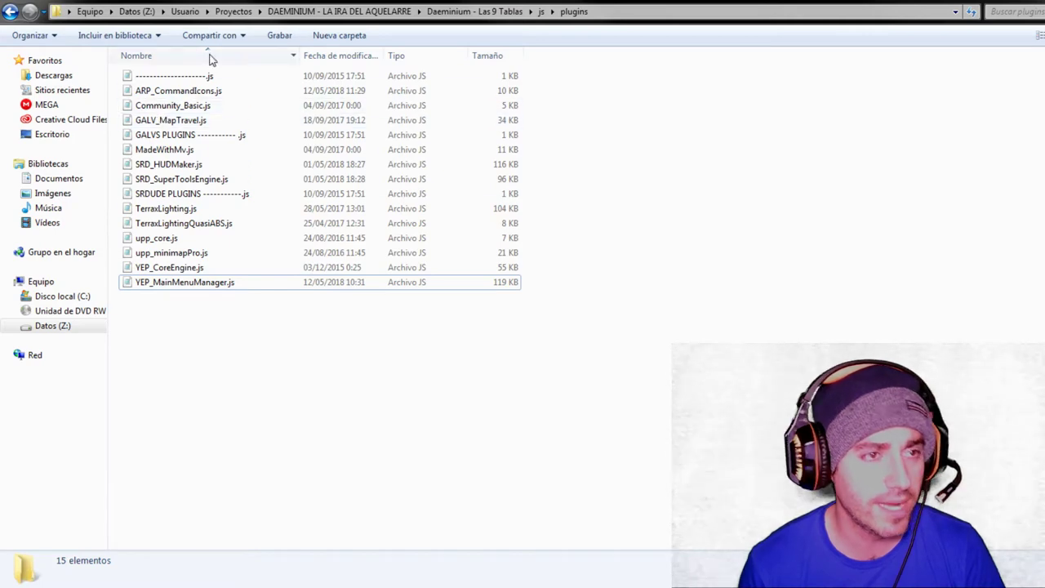
left_click(472, 13)
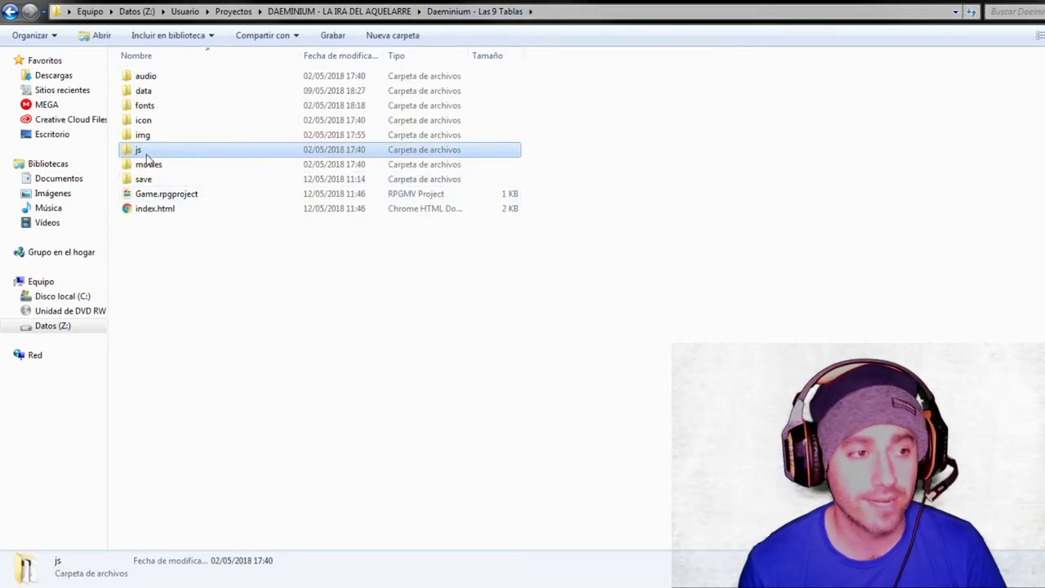
double_click(145, 152)
double_click(149, 90)
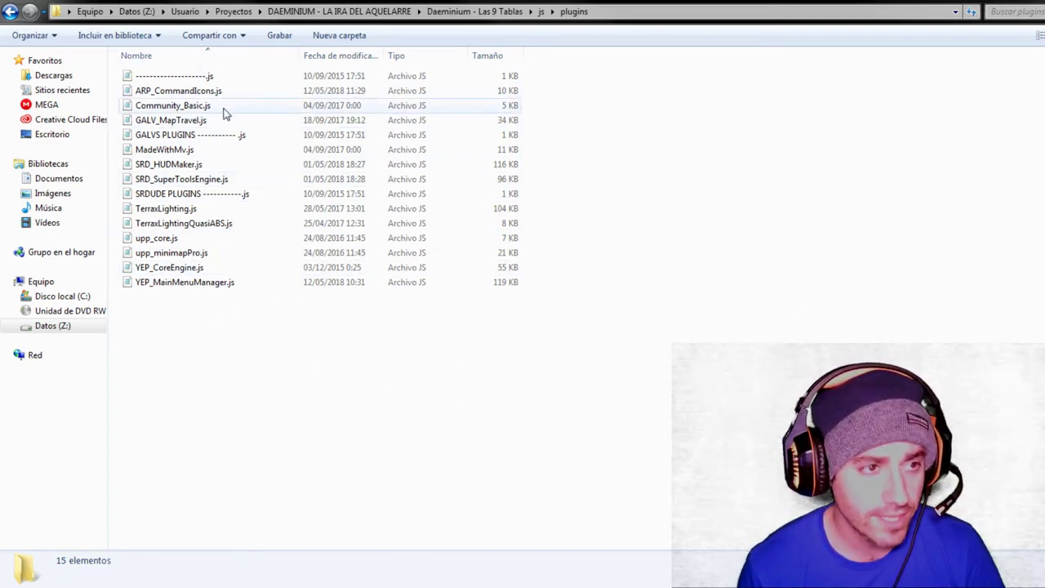
Step: Delete ARP_CommandIcons.js from the plugins folder and select YEP_MainMenuManager.js
left_click(200, 91)
key("Delete")
left_click(608, 349)
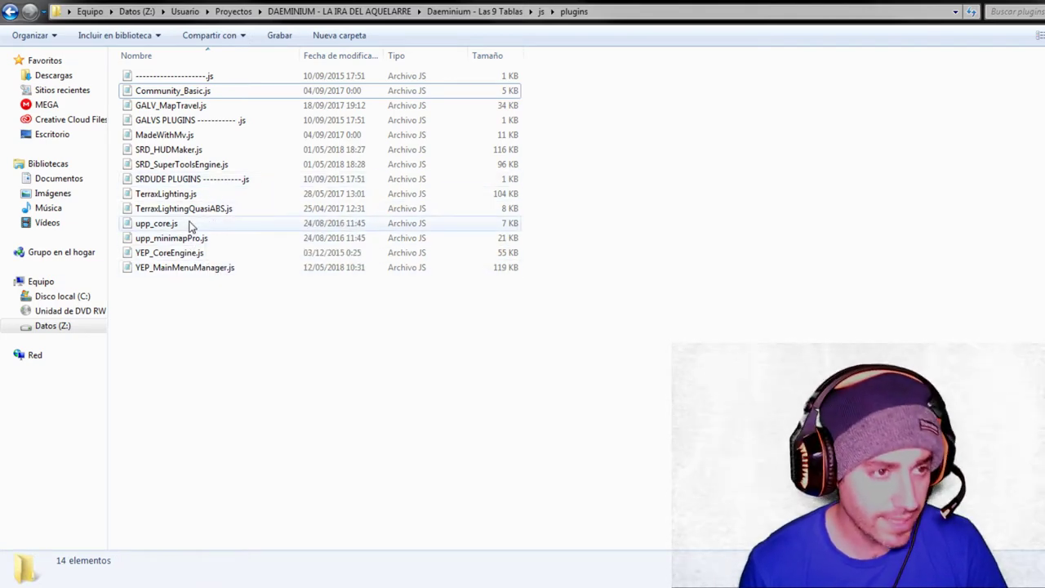
left_click(193, 269)
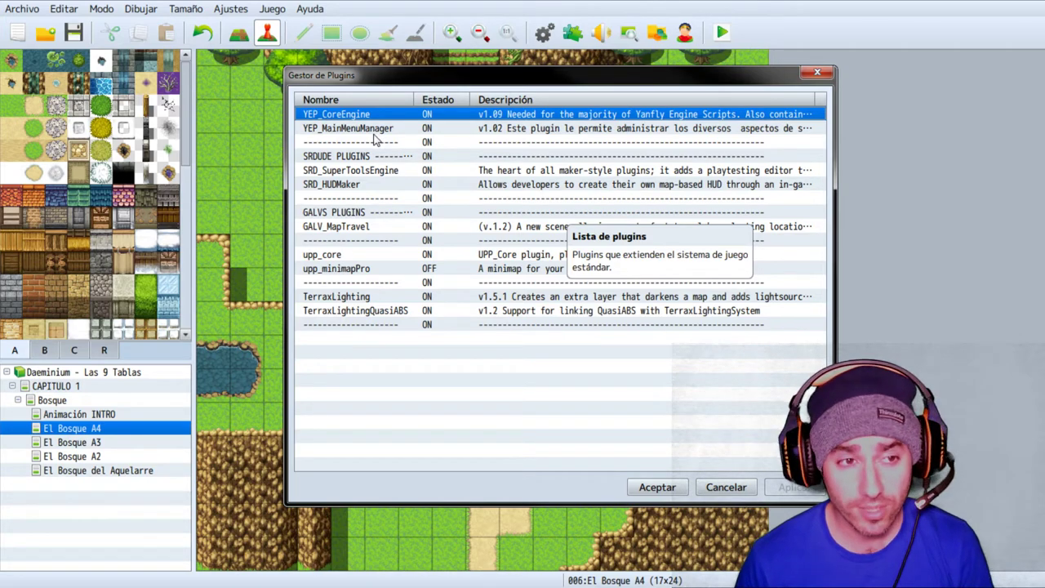
Step: Open the YEP_MainMenuManager plugin settings and examine its command parameters, including the Command Rows formula, without changing them
left_click(379, 129)
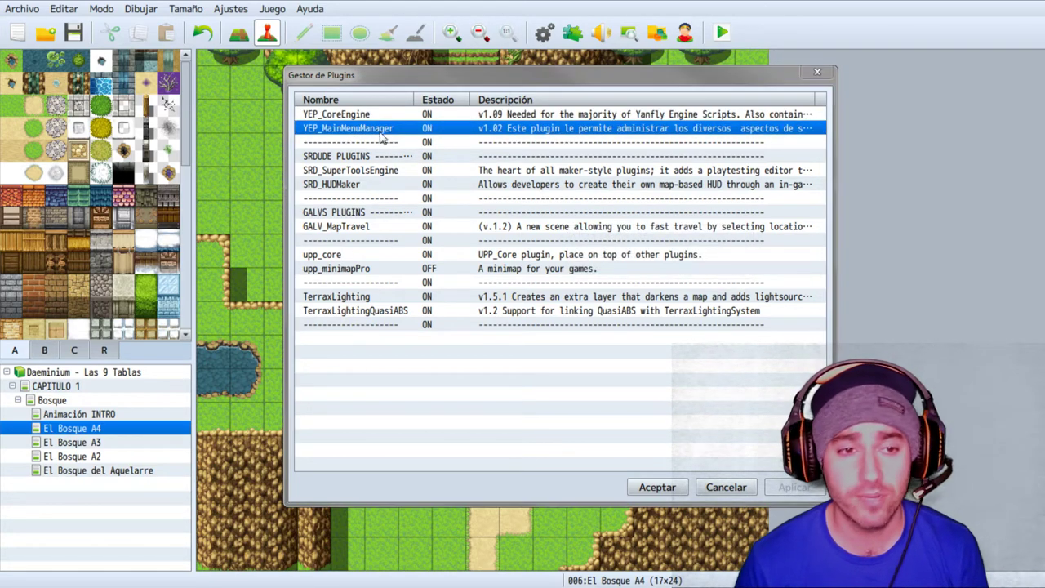
double_click(380, 134)
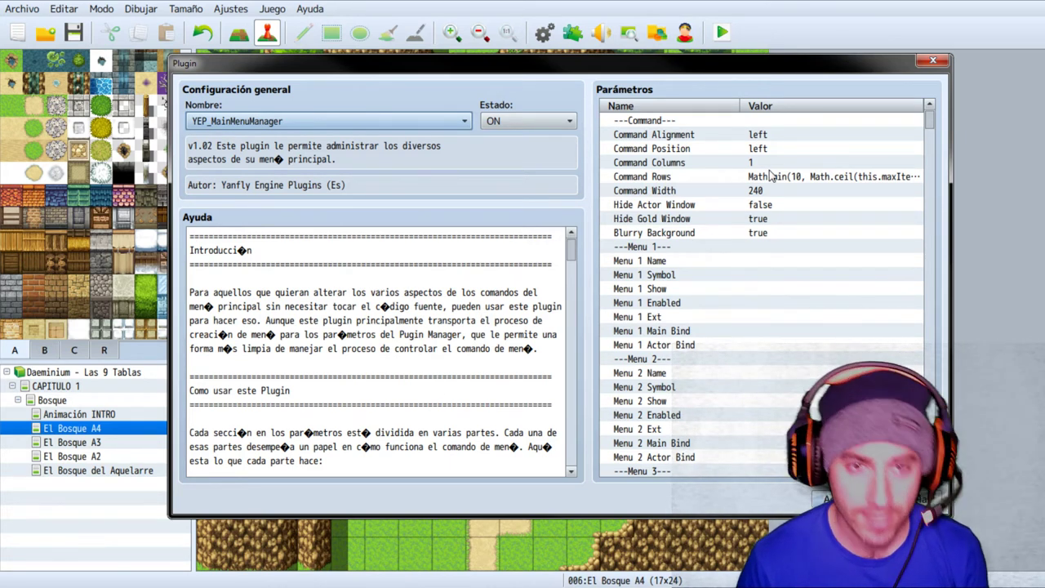
left_click(785, 122)
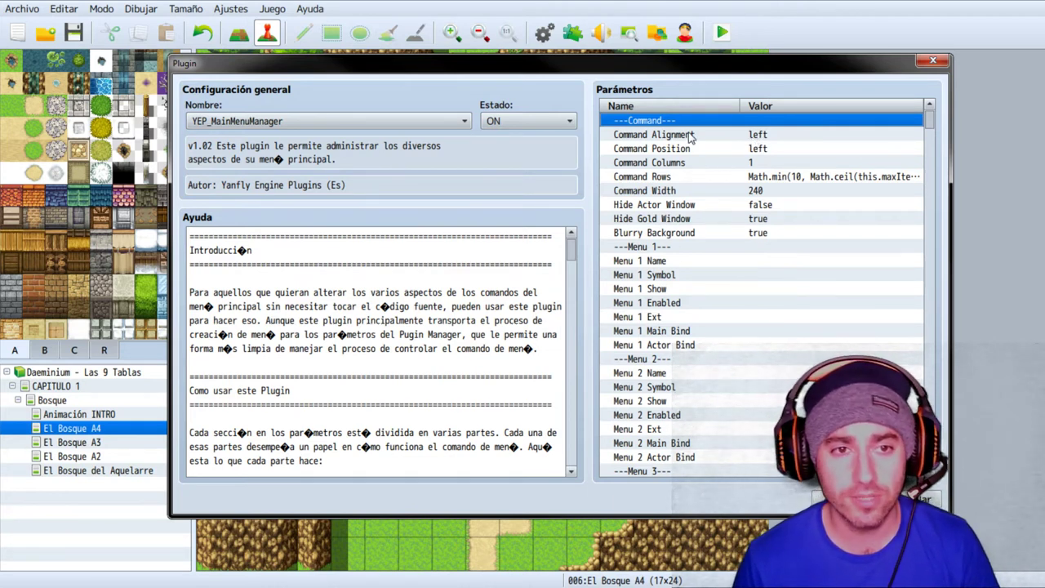
left_click(789, 136)
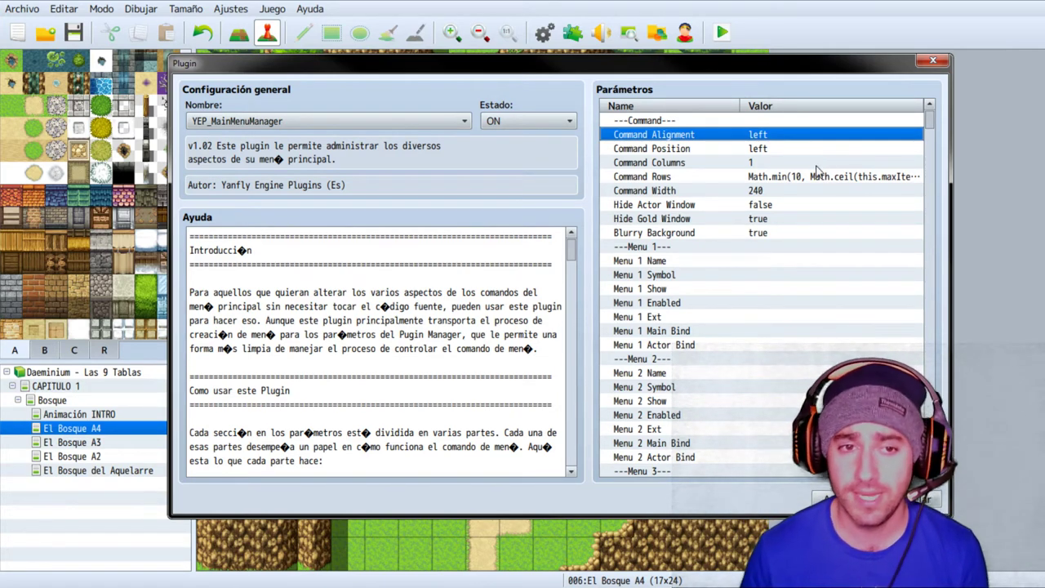
double_click(789, 177)
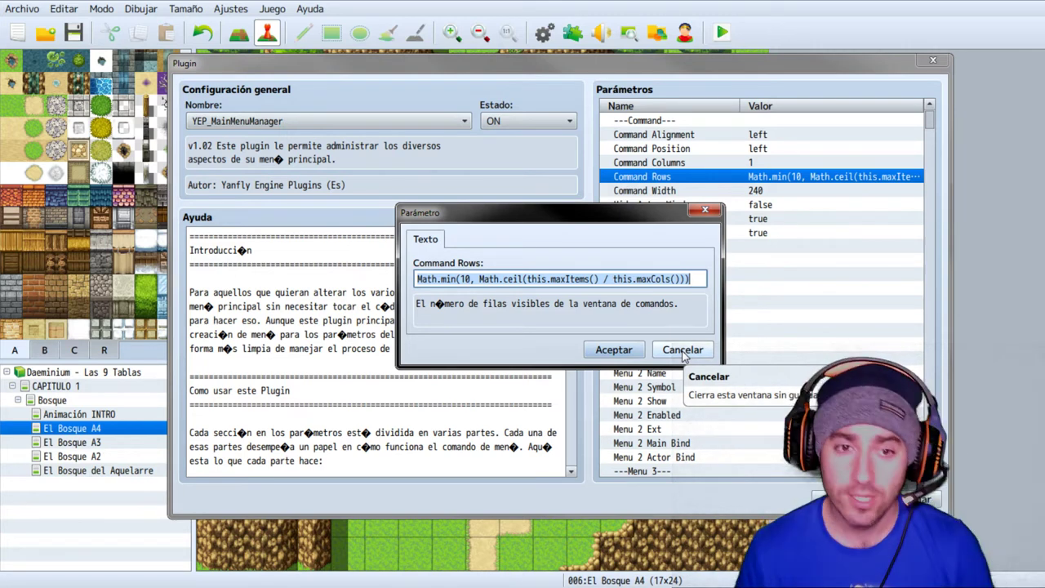
left_click(474, 279)
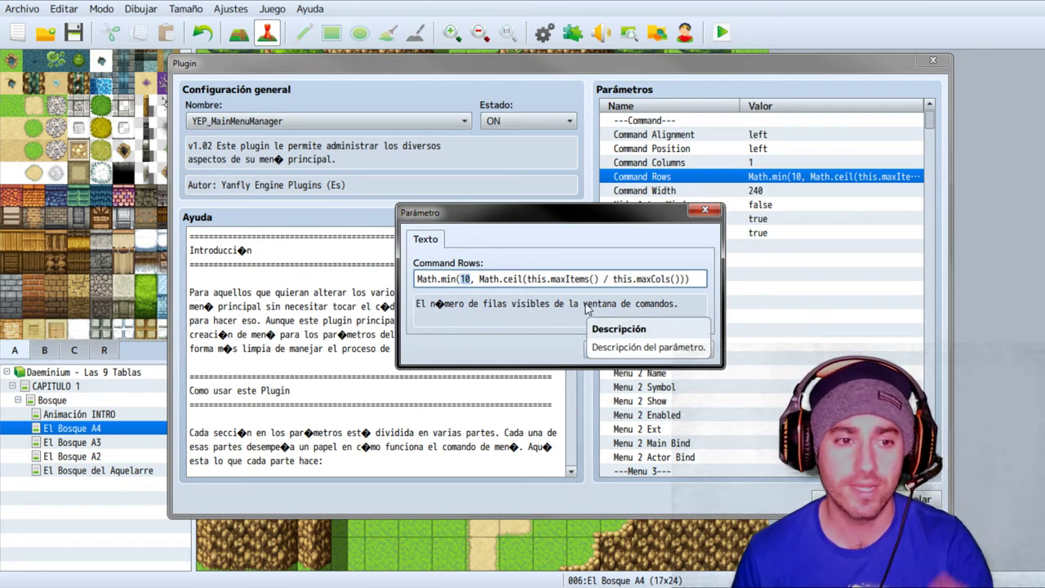
double_click(468, 279)
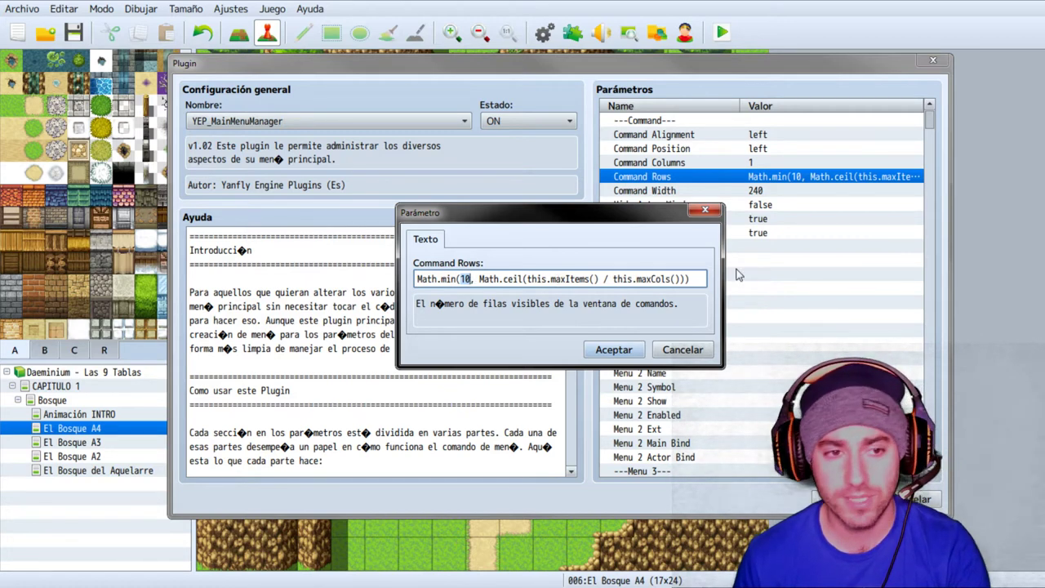
left_click(692, 351)
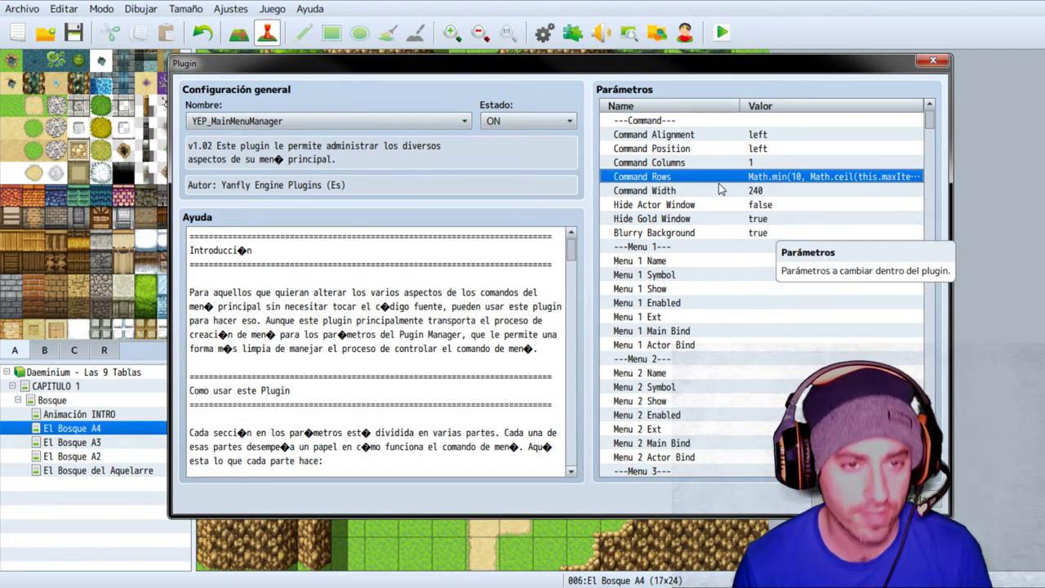
Step: Set the Hide Actor Window parameter of YEP_MainMenuManager to true and accept the plugin changes
left_click(689, 191)
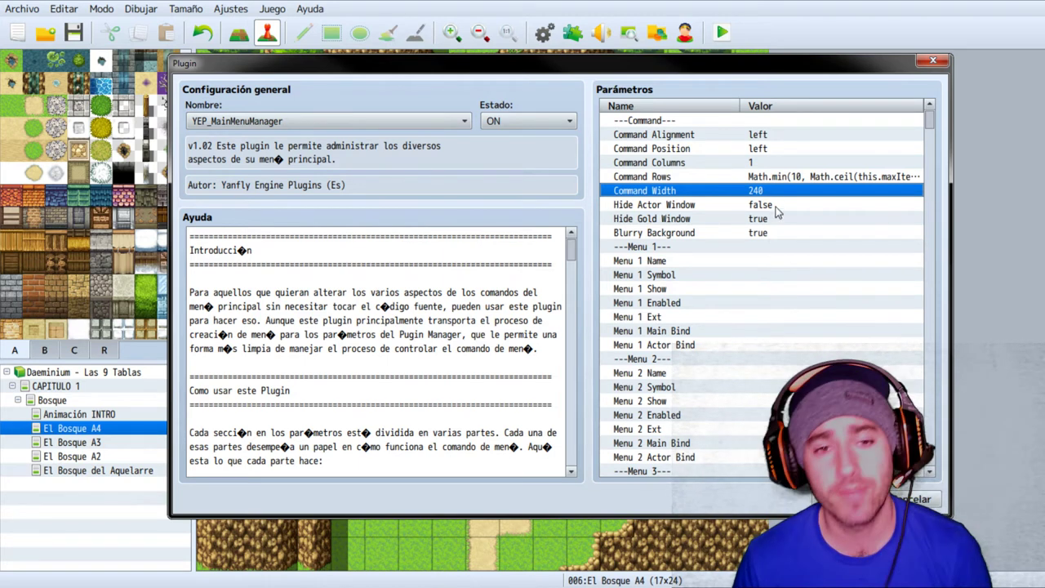
left_click(635, 206)
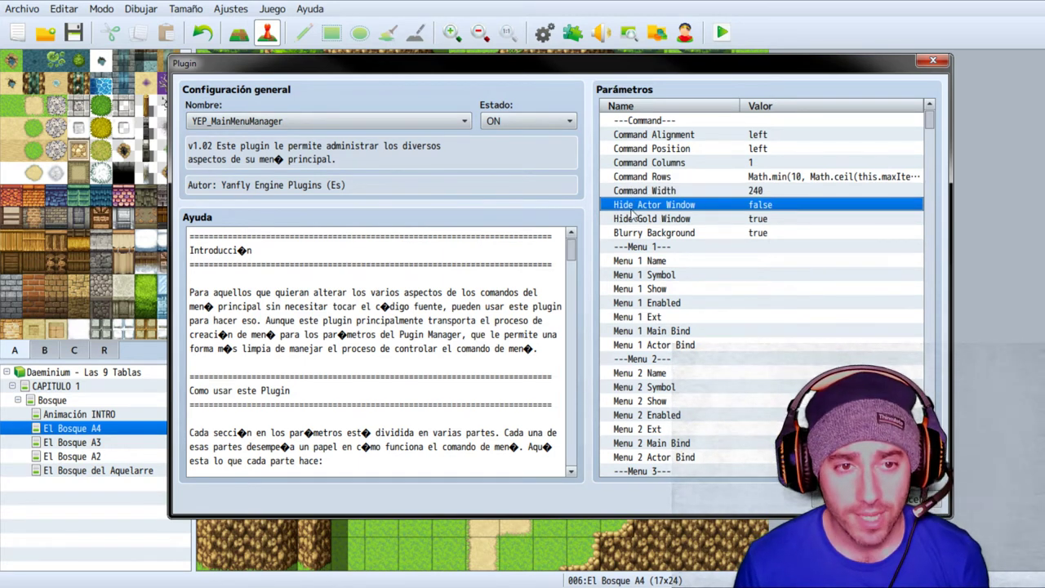
double_click(760, 205)
type("tru")
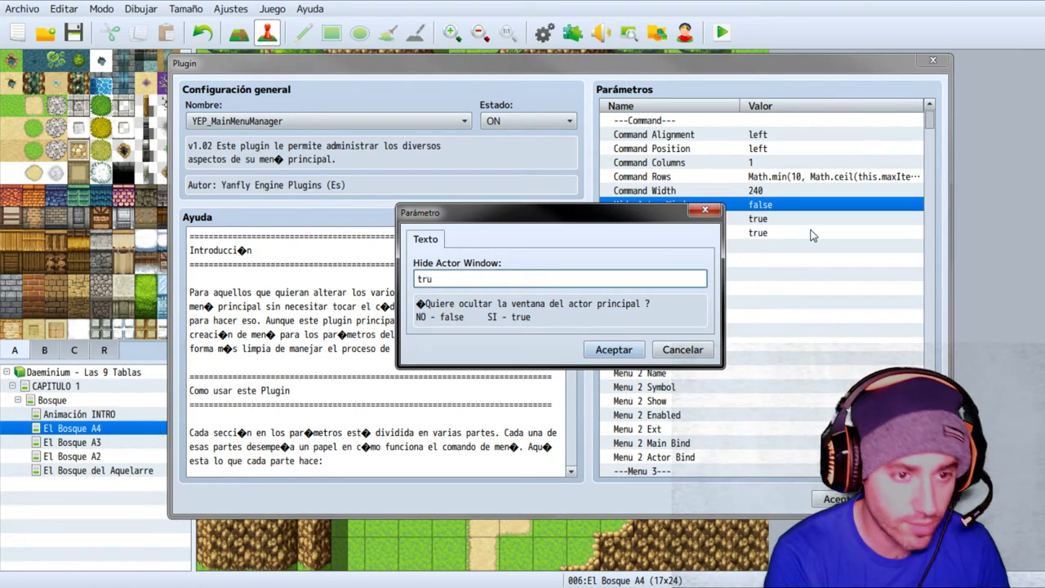
type("e")
key("Return")
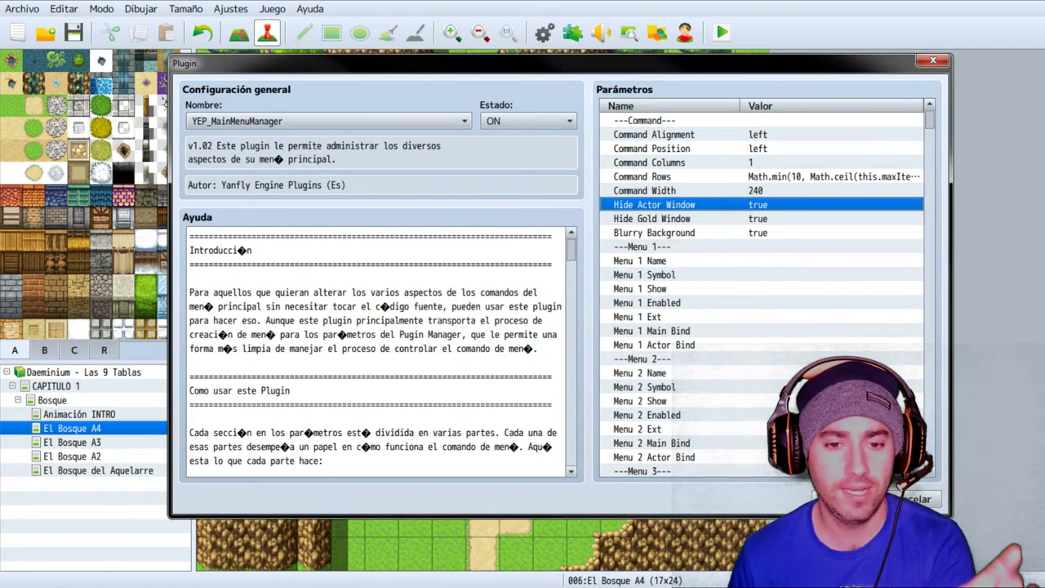
left_click(849, 499)
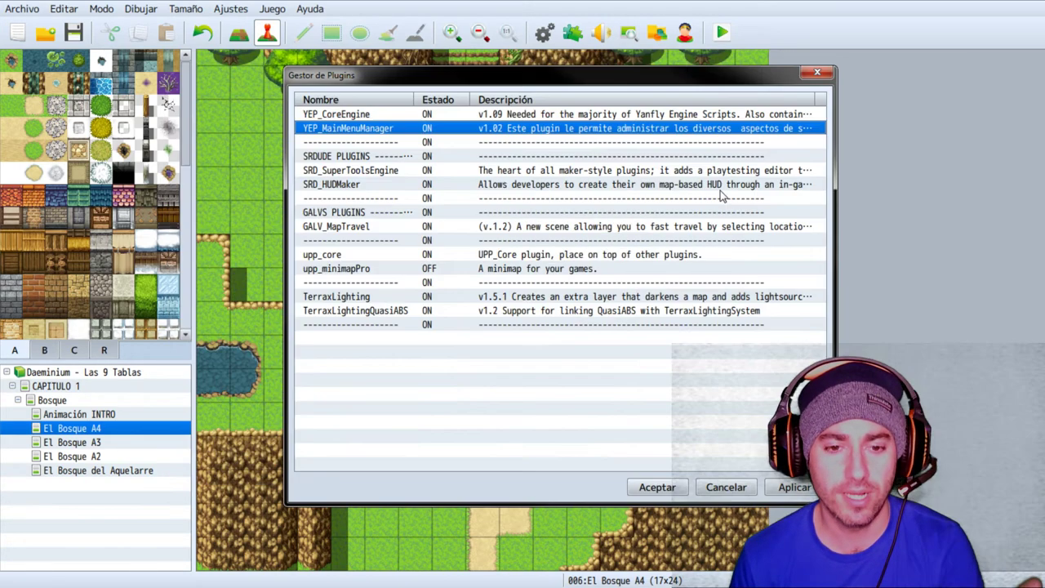
left_click(658, 487)
Step: Playtest a new game, open its main menu to check the hidden actor window, and close the game
left_click(721, 33)
left_click(499, 325)
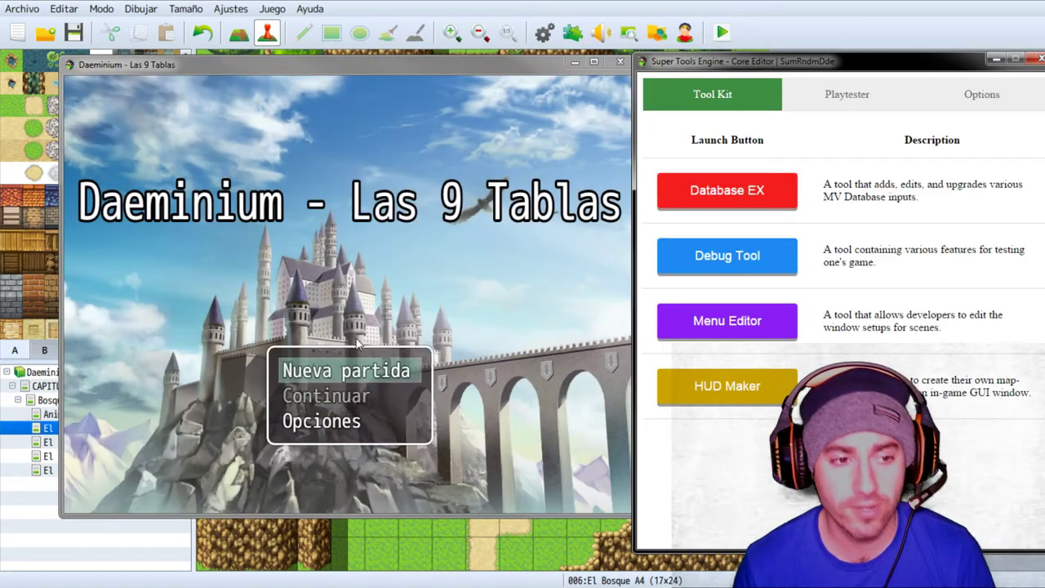
left_click(346, 369)
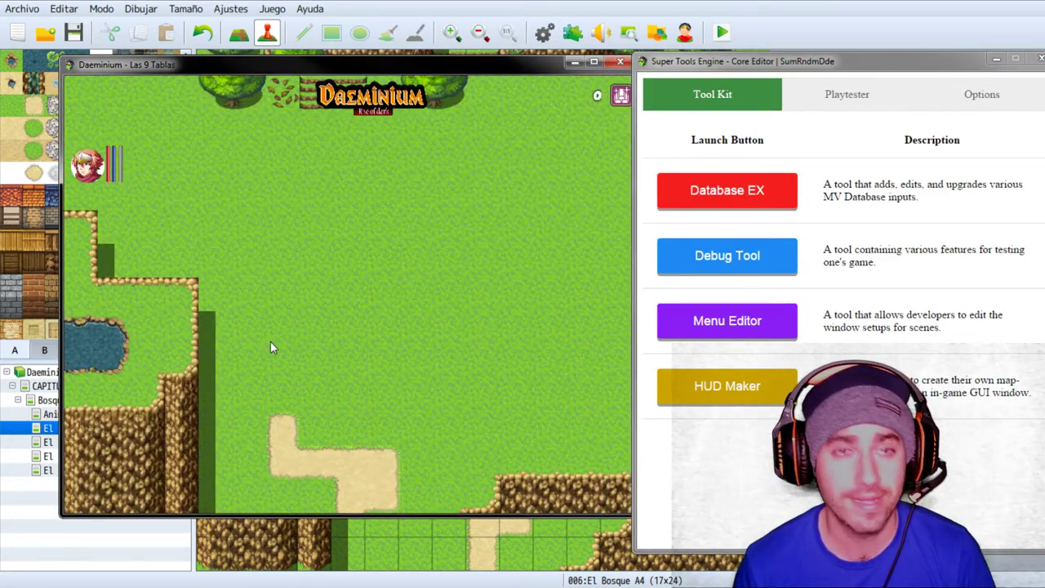
right_click(263, 311)
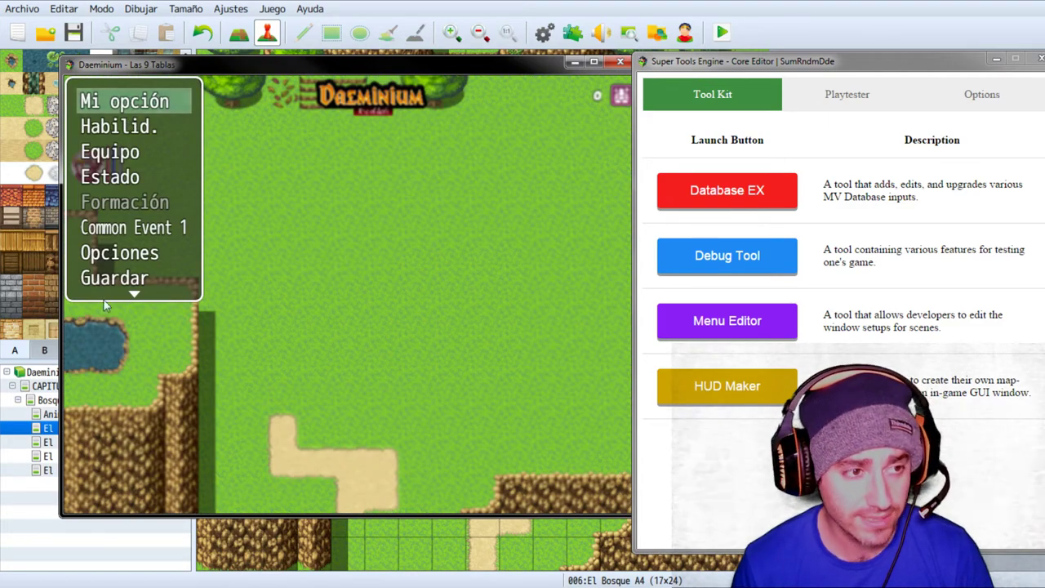
left_click(620, 62)
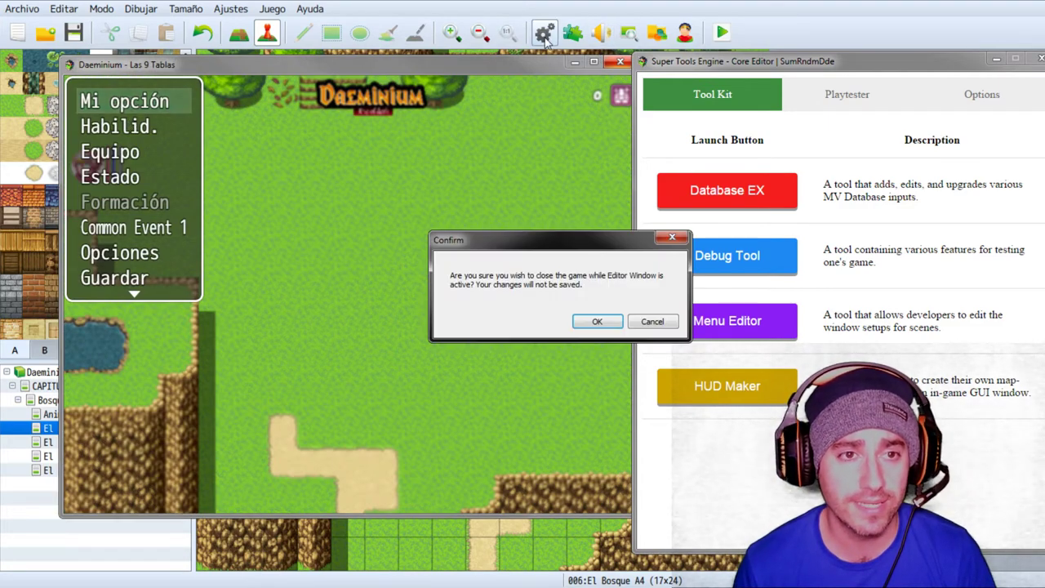
left_click(597, 321)
Step: Set the Command Alignment parameter of YEP_MainMenuManager to center and accept the plugin changes
left_click(574, 33)
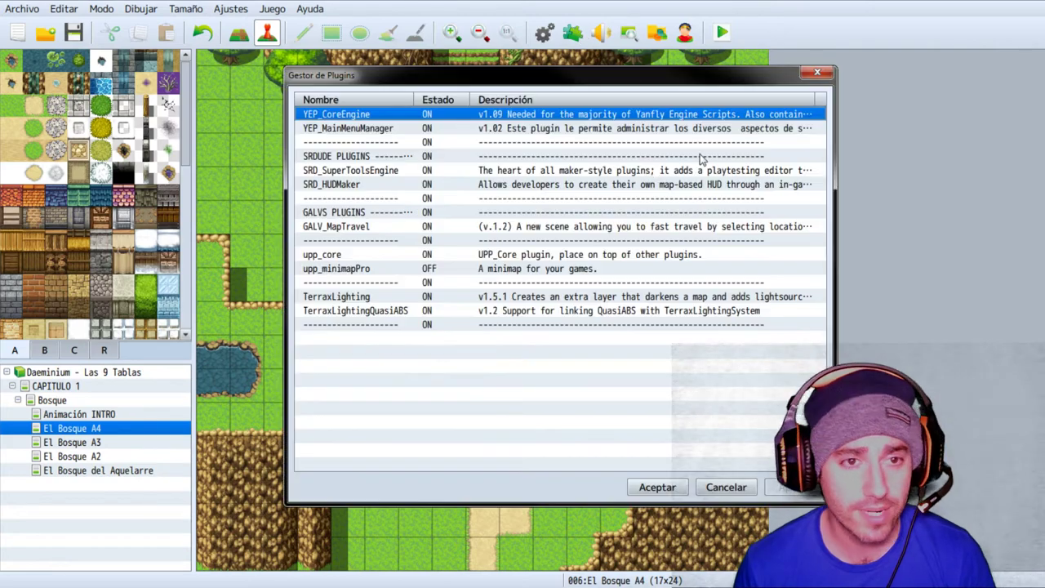
double_click(492, 115)
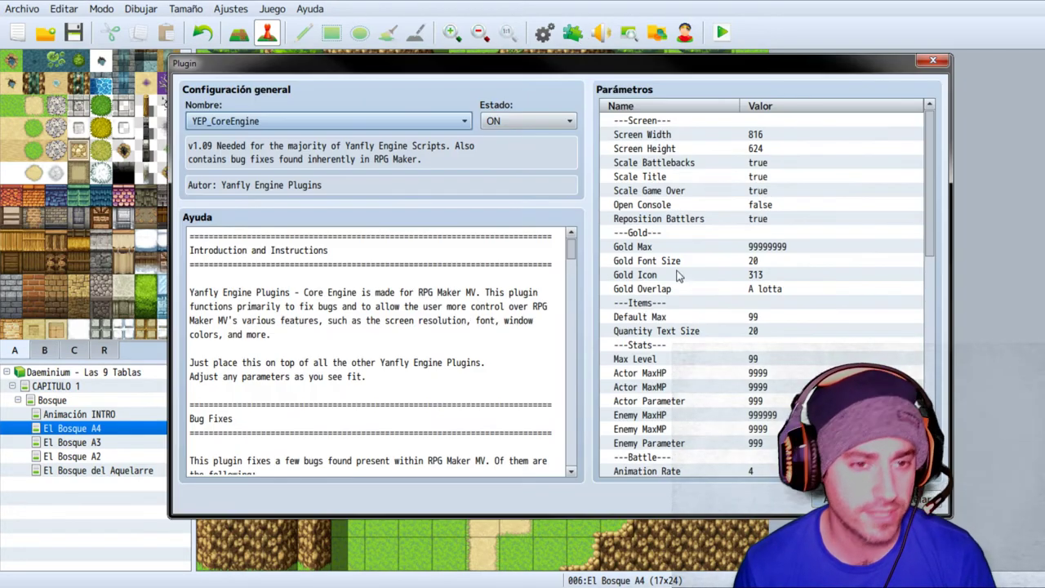
left_click(933, 60)
left_click(487, 129)
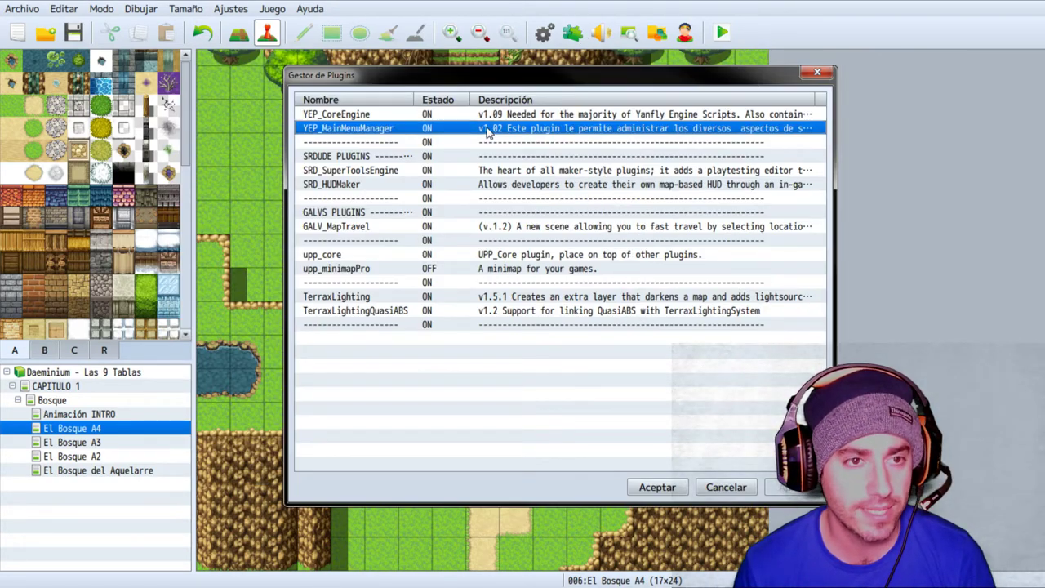
double_click(487, 131)
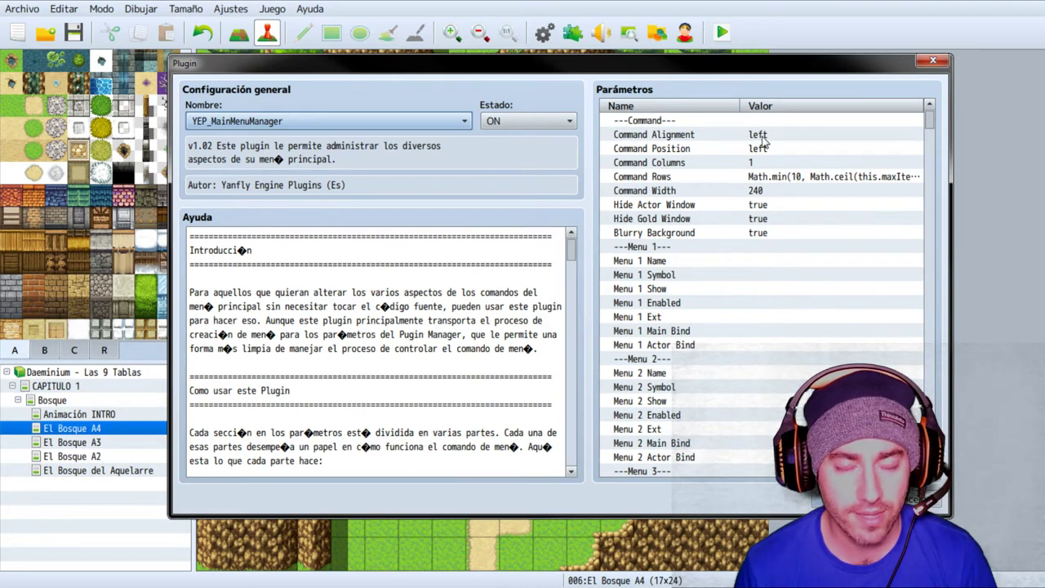
double_click(760, 136)
type("cent")
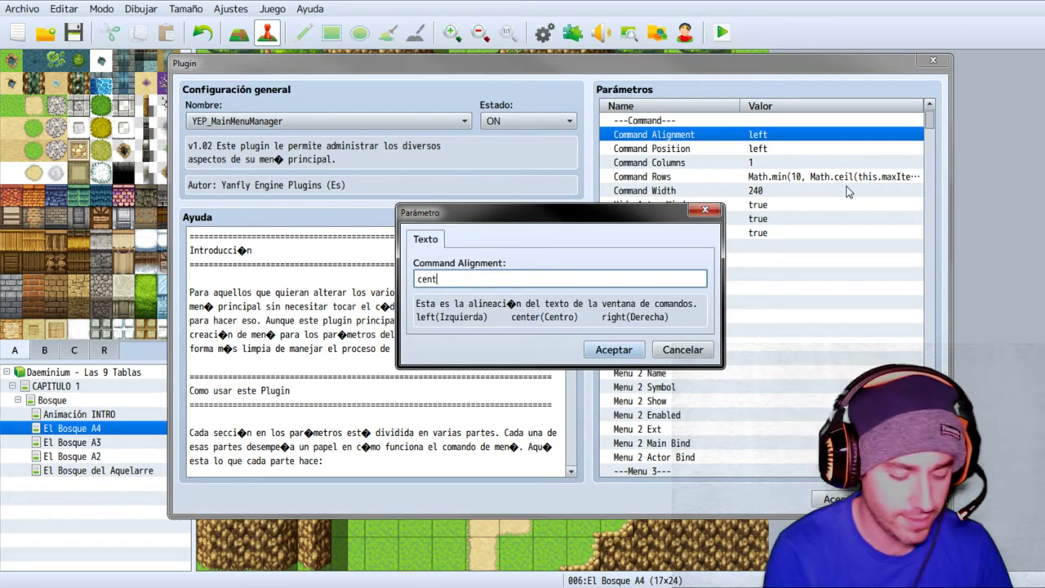
type("er")
key("Return")
key("Return")
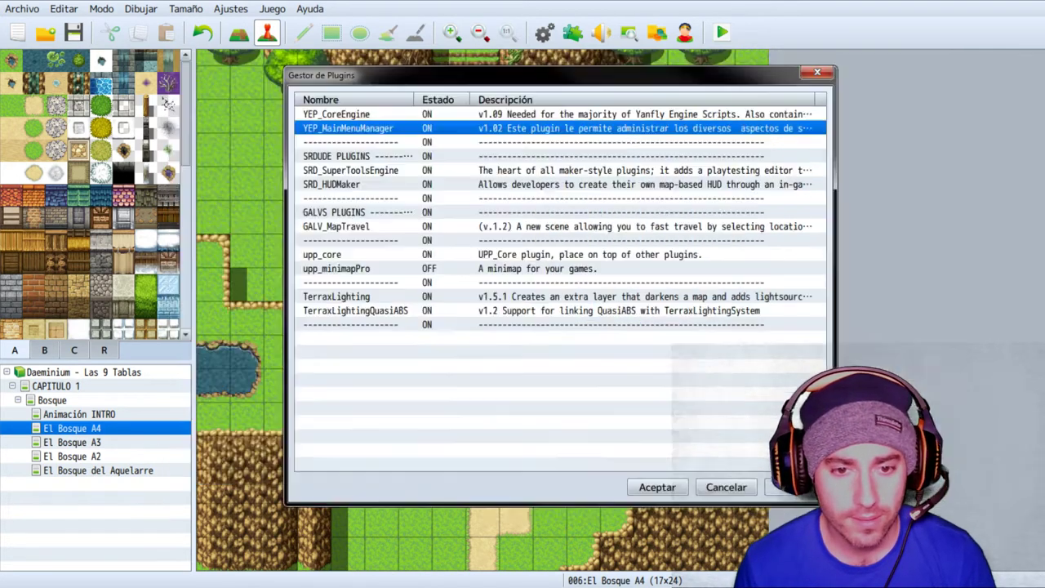
left_click(656, 488)
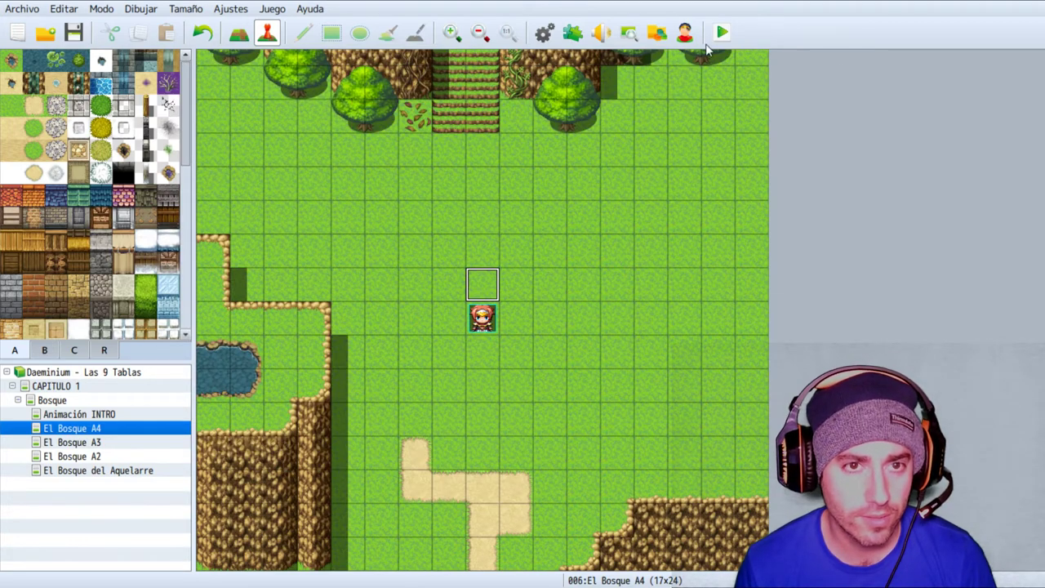
Step: Save the changes, playtest the game, open its main menu to check the centred commands, and close the game
left_click(722, 32)
left_click(502, 330)
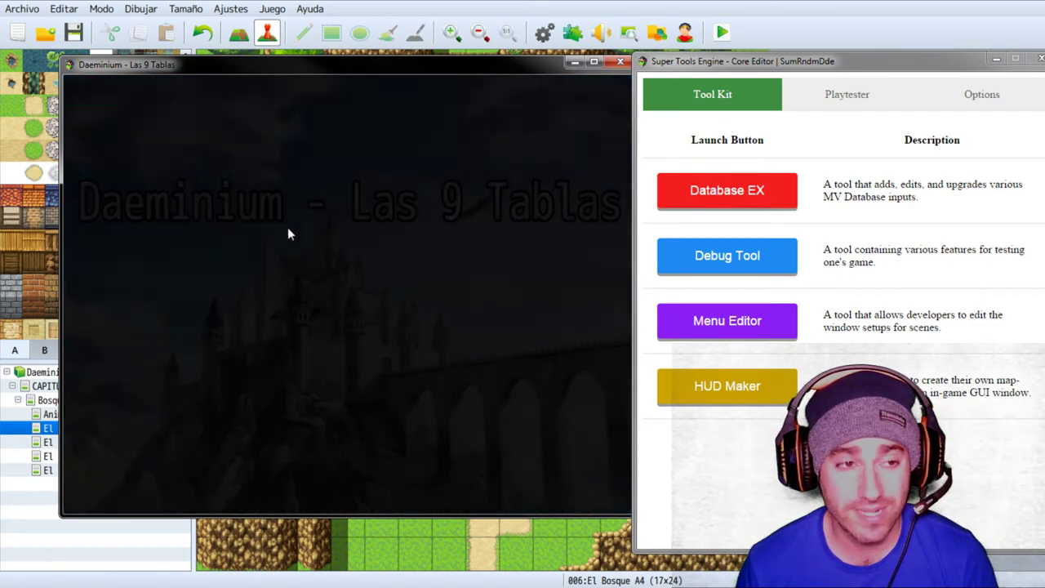
key("Escape")
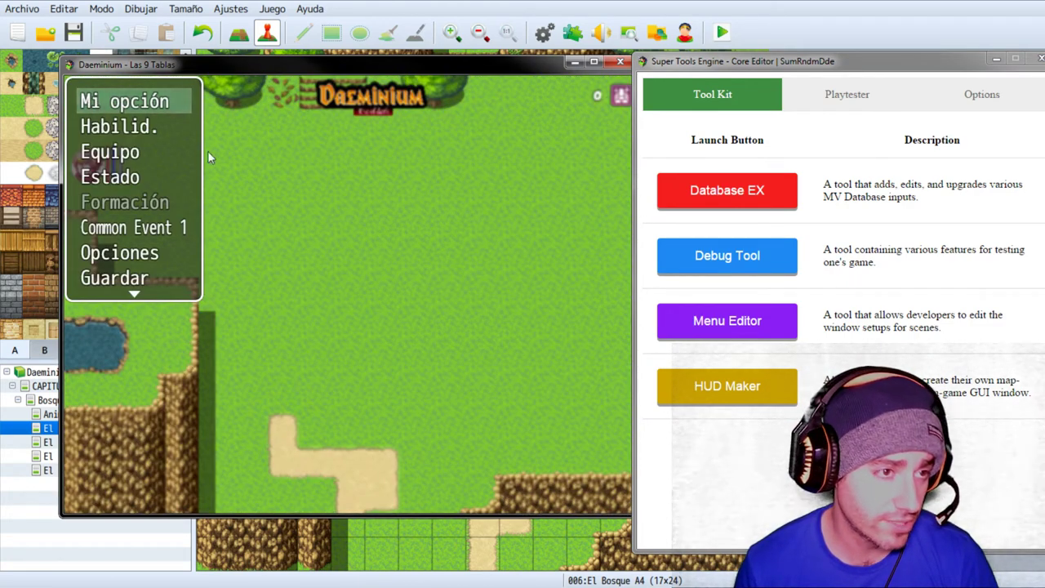
key("Escape")
left_click(620, 62)
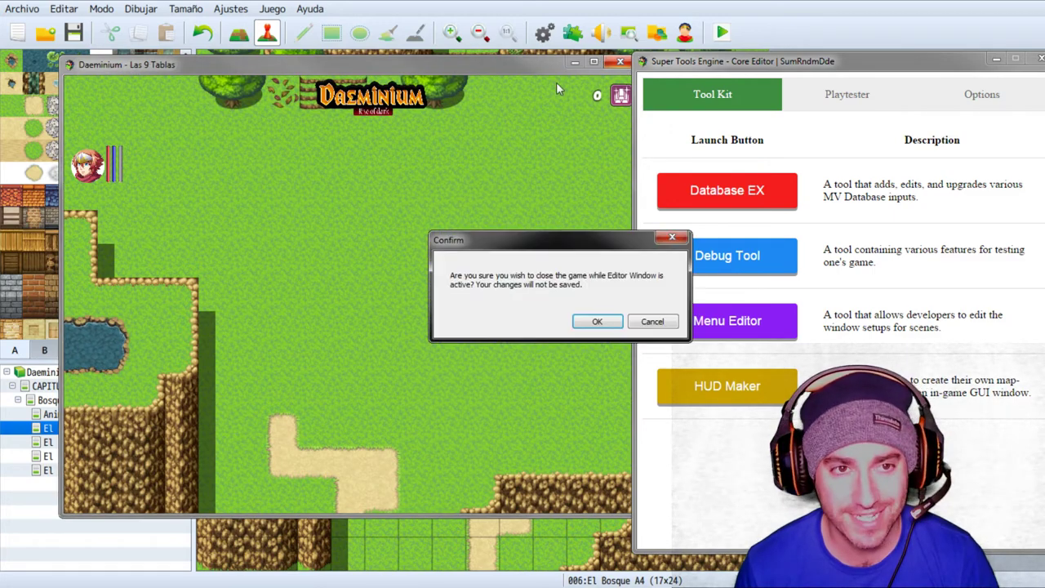
left_click(604, 325)
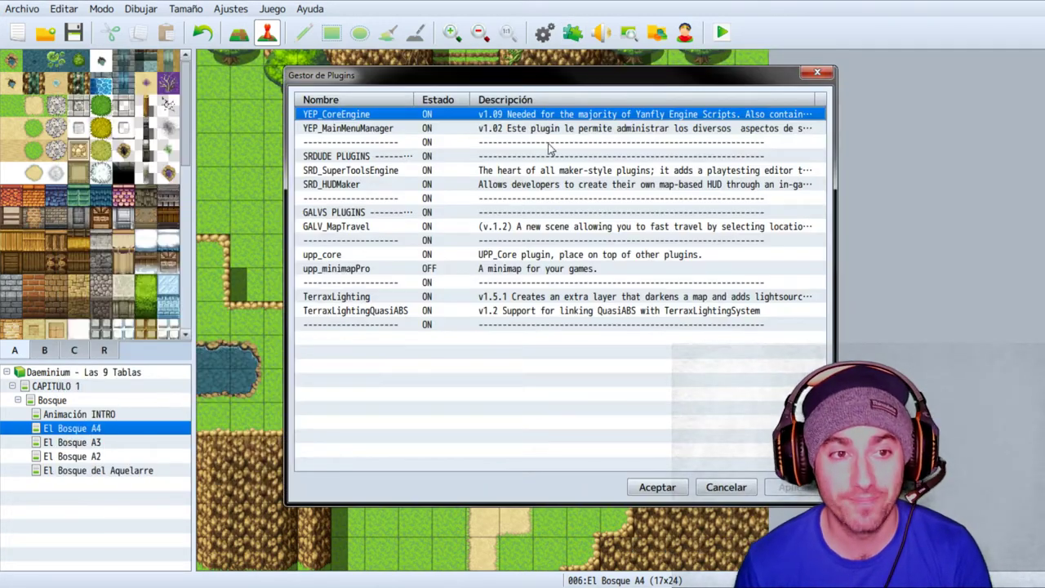
Step: Reopen the YEP_MainMenuManager settings and examine the options for Command Position and Command Alignment without changing them
double_click(427, 130)
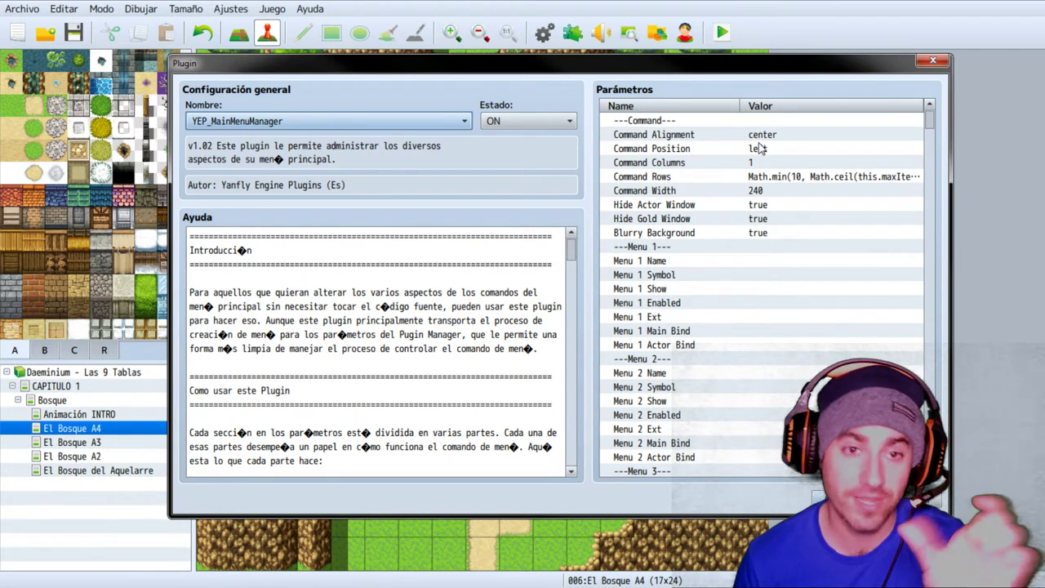
double_click(761, 147)
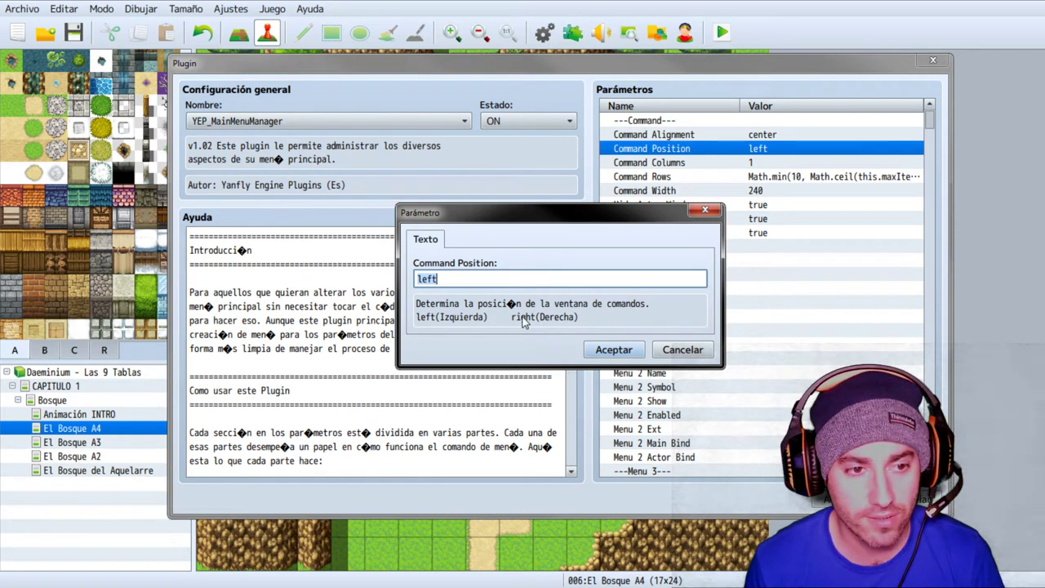
left_click(698, 349)
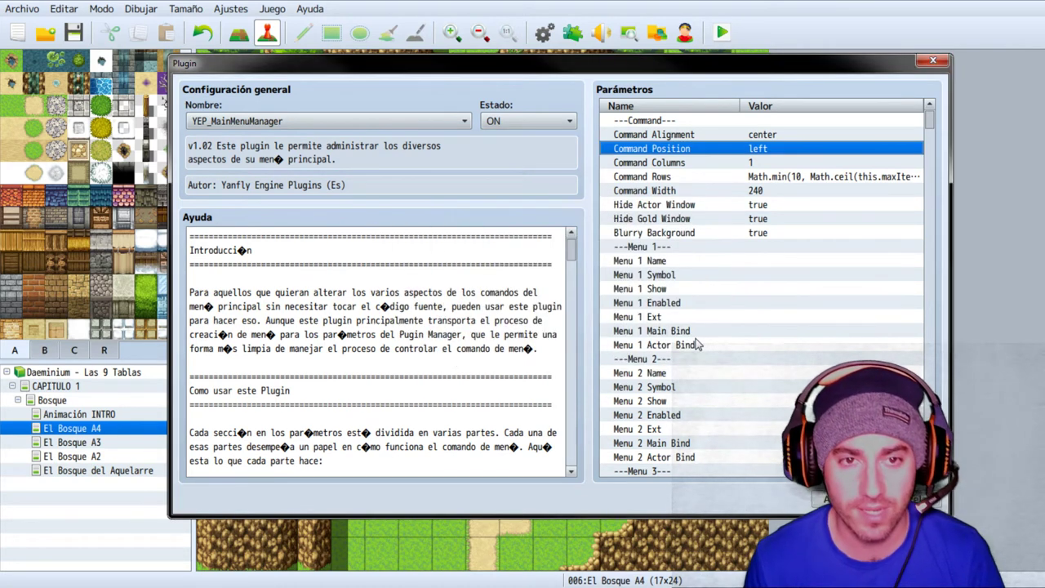
left_click(779, 136)
double_click(778, 136)
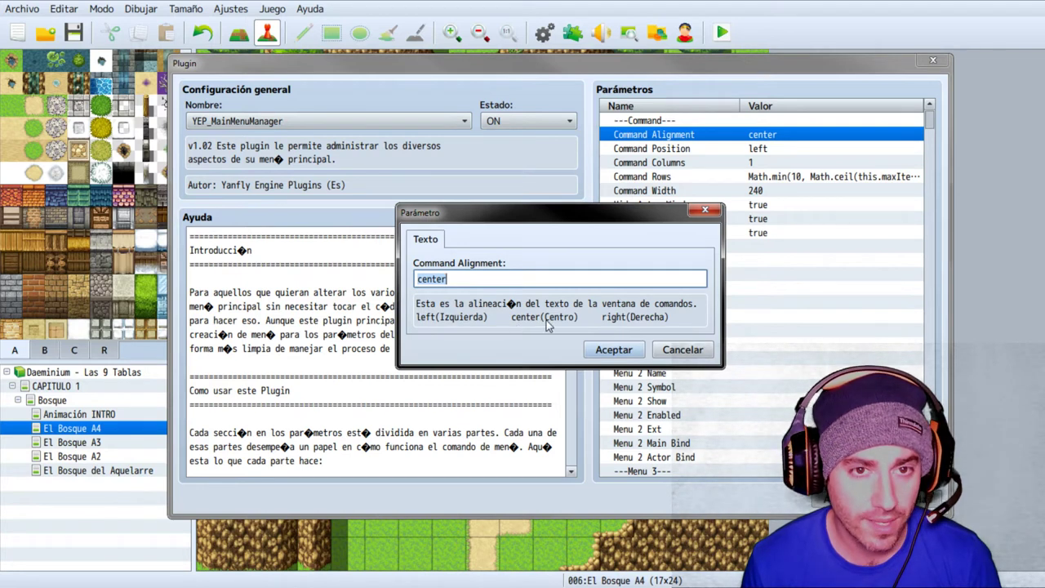
left_click(621, 352)
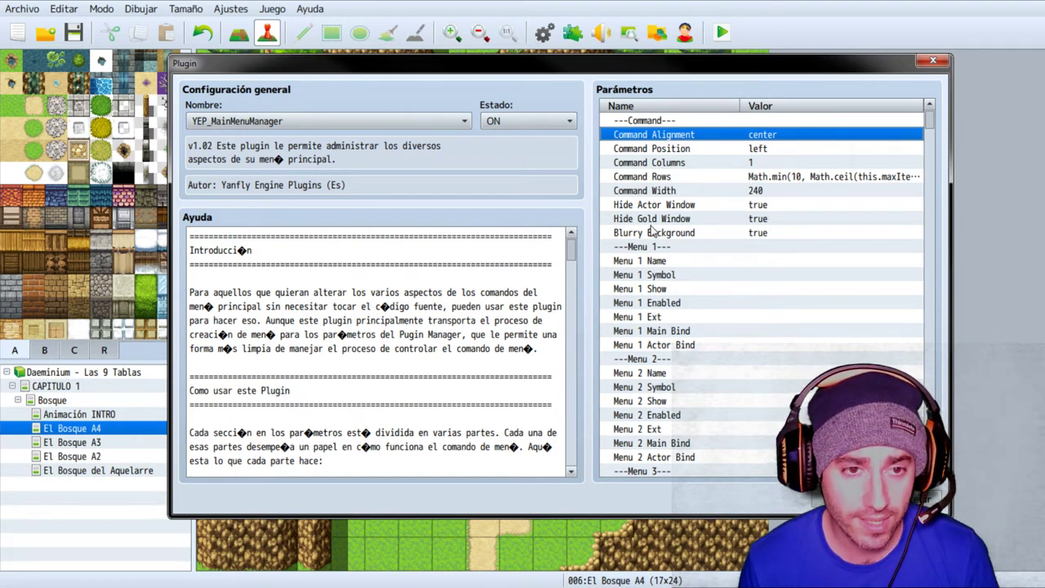
Step: Set the Hide Actor Window parameter of YEP_MainMenuManager to false
double_click(779, 207)
type("f")
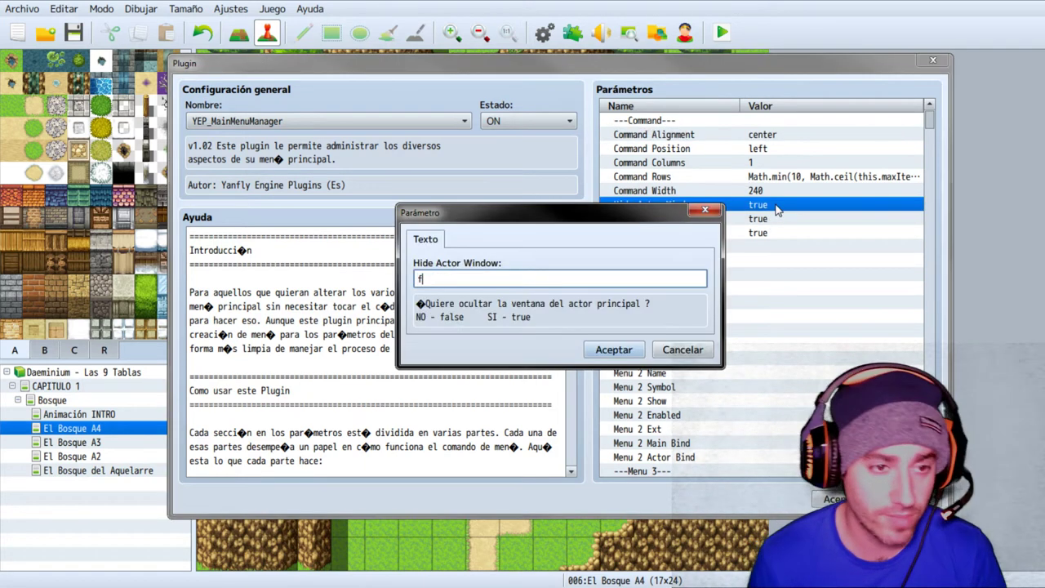
type("alse")
key("Return")
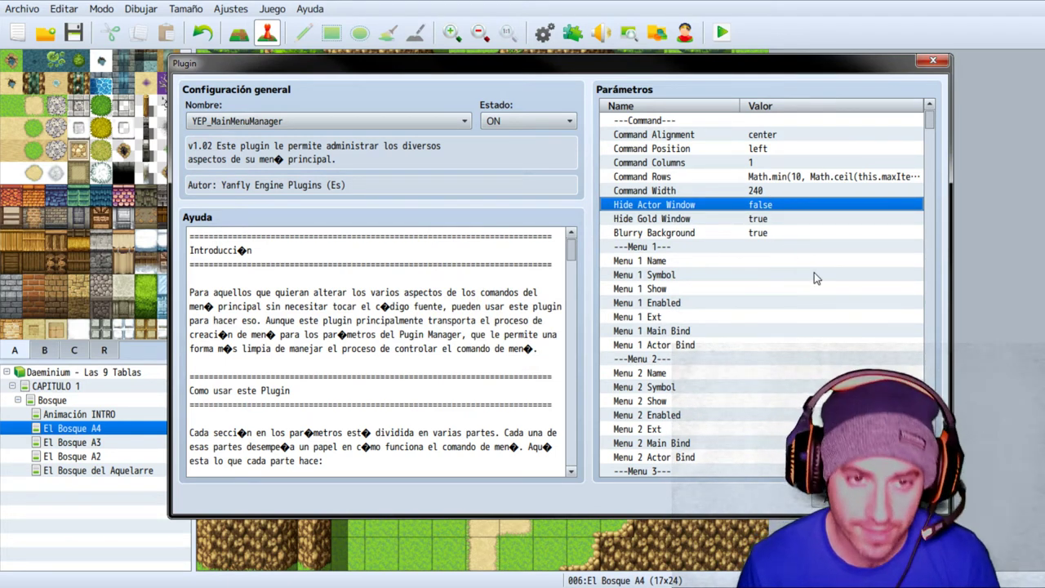
Step: Examine the Hide Gold Window and Blurry Background parameters without changing their values
left_click(766, 220)
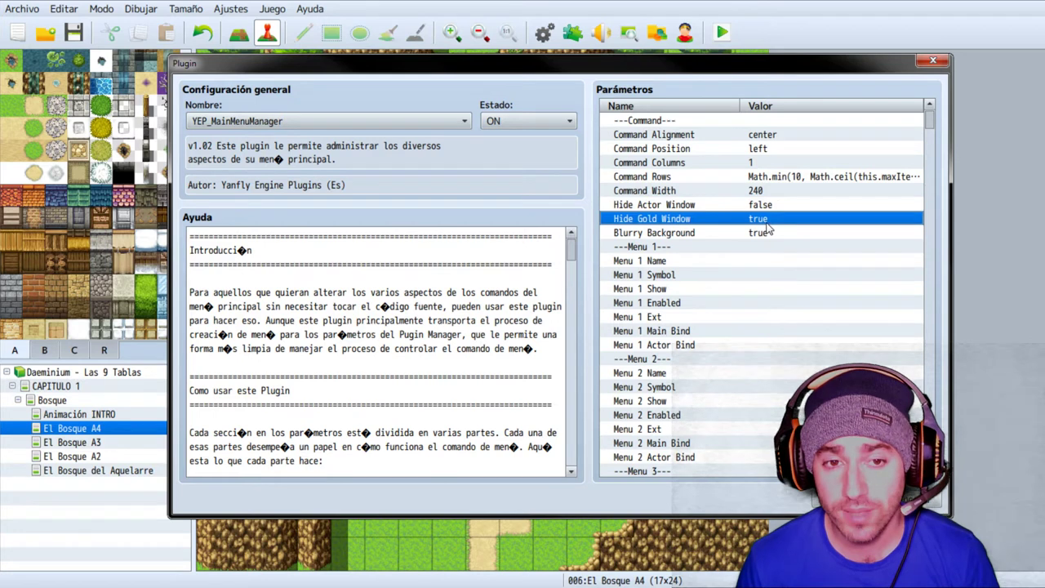
double_click(771, 232)
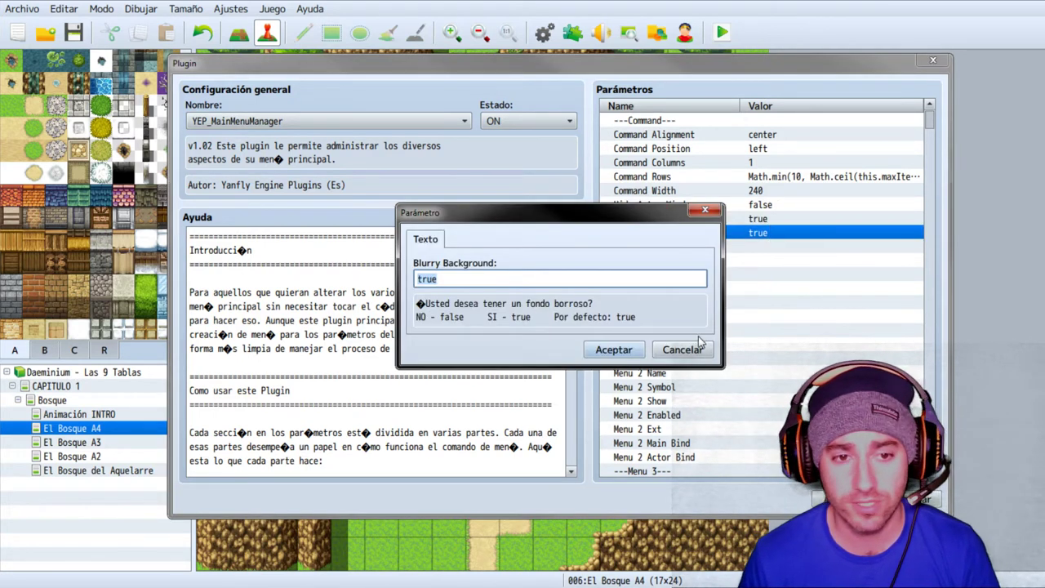
left_click(694, 348)
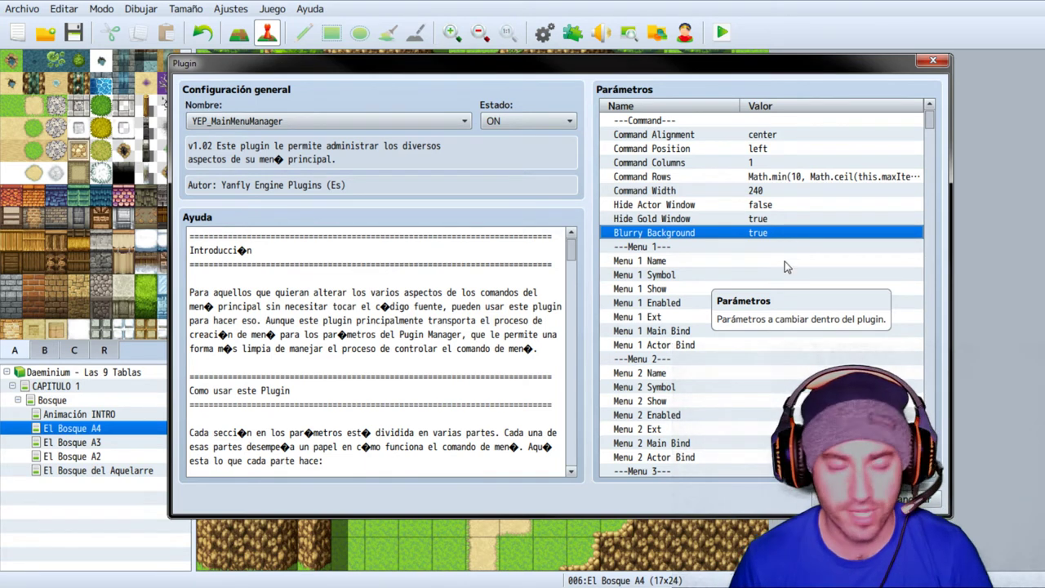
Step: Try to set the Menu 10 Name parameter of YEP_MainMenuManager to TextManager.Item and close the plugin settings
left_click(711, 261)
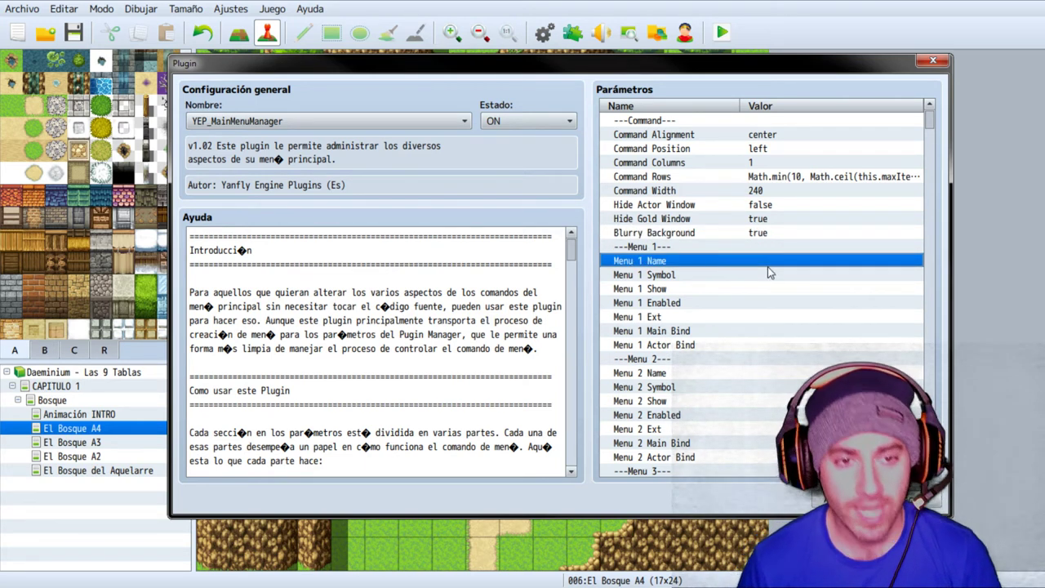
scroll(767, 273, "down", 1)
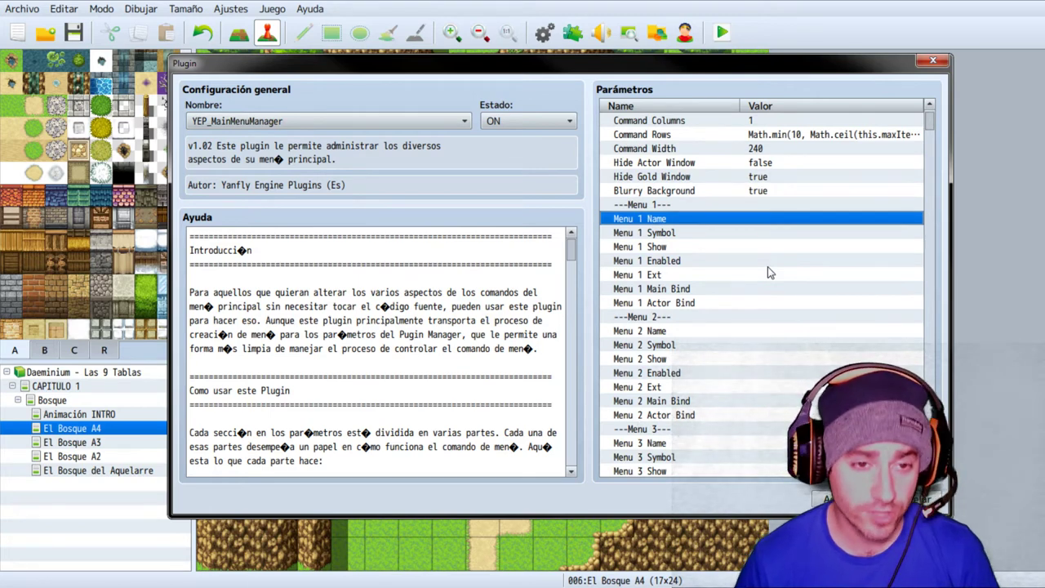
scroll(767, 273, "down", 14)
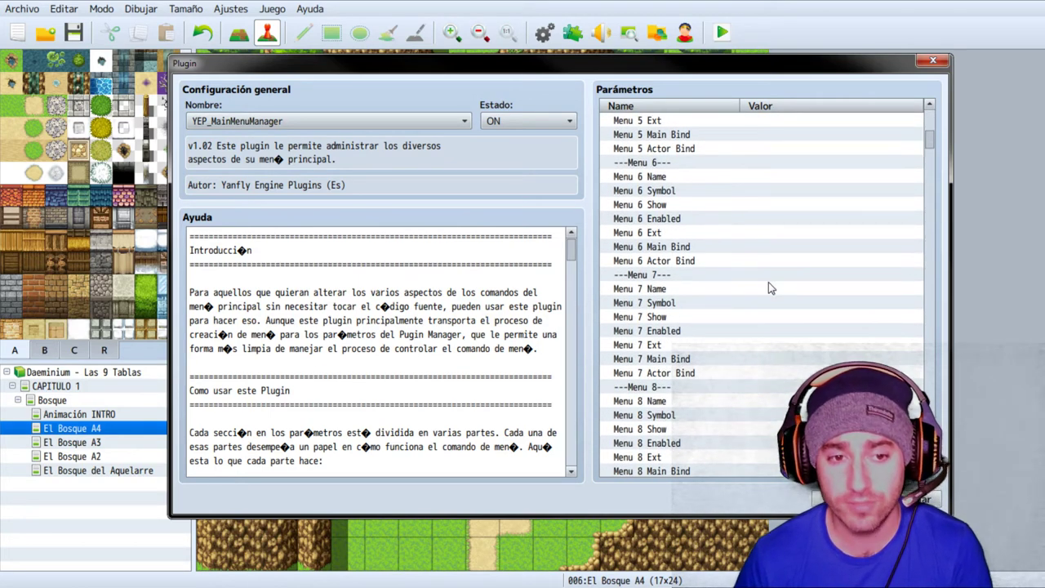
scroll(769, 282, "down", 8)
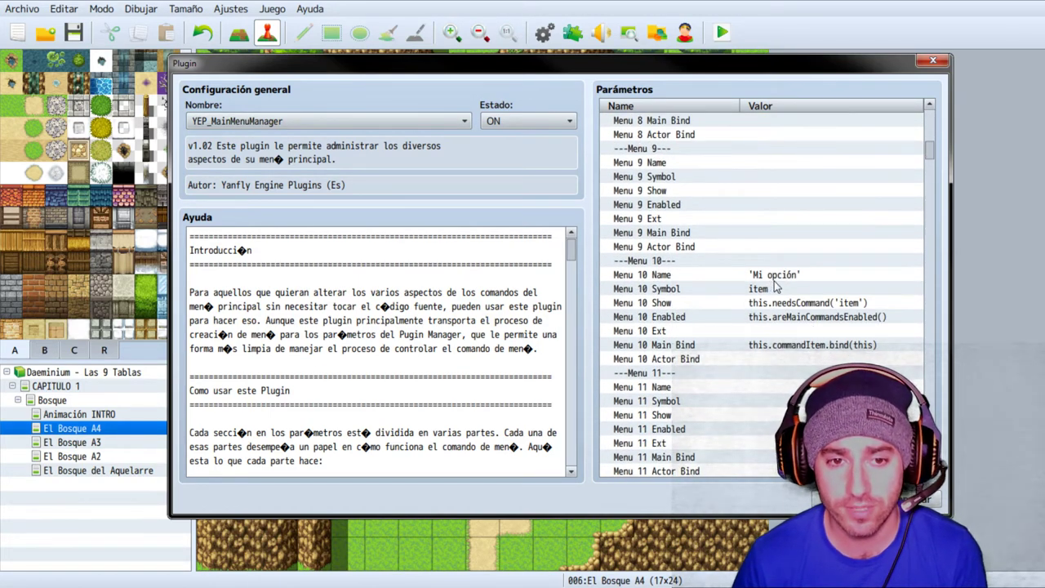
left_click(796, 277)
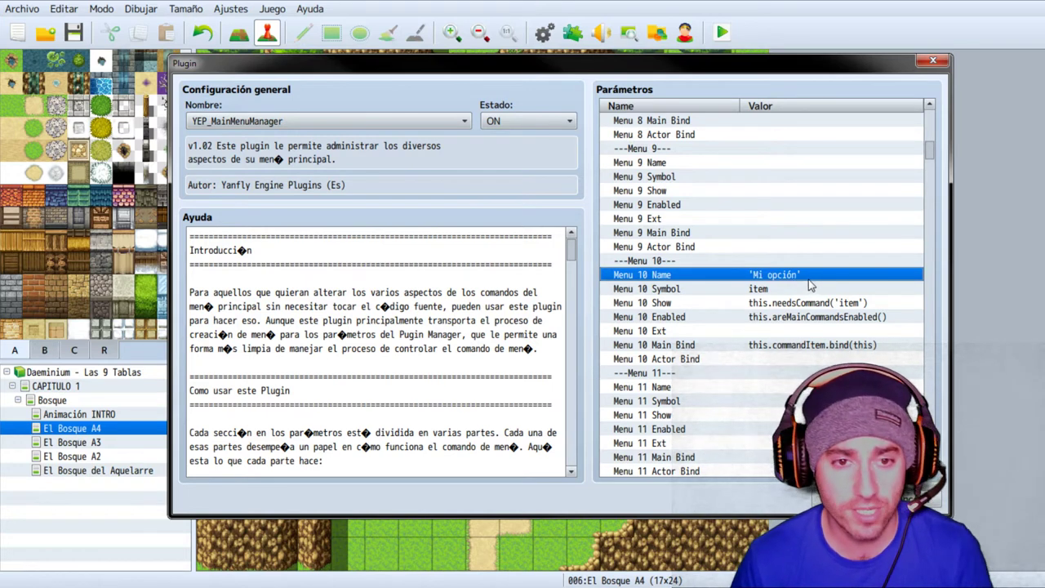
double_click(808, 278)
type("t")
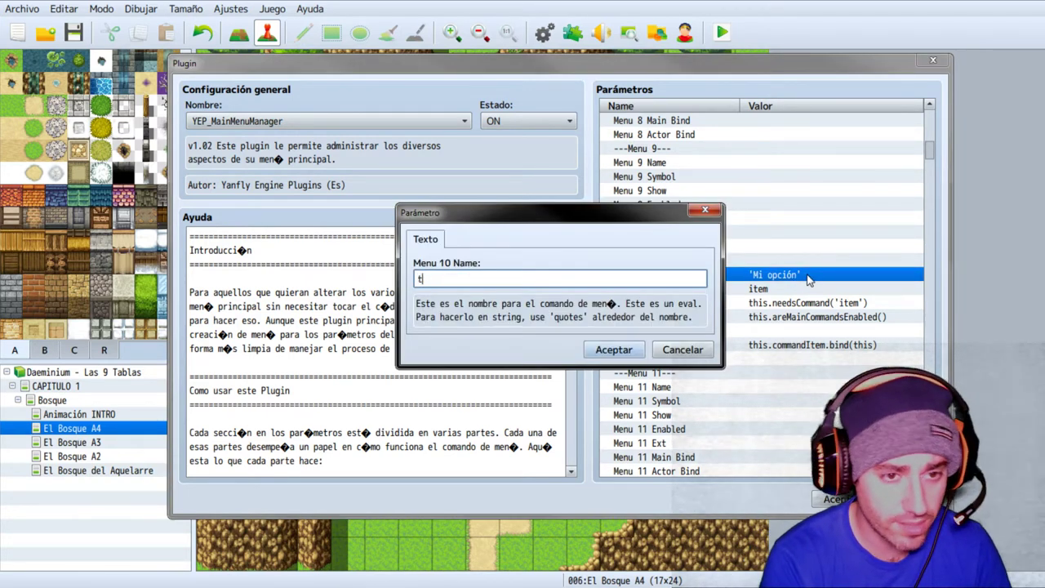
key("BackSpace")
type("Te")
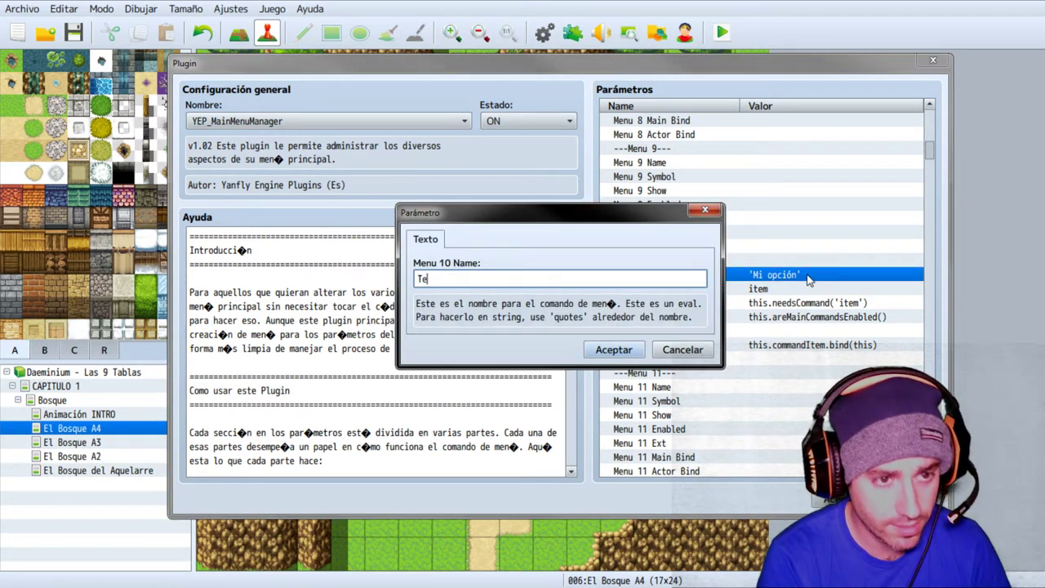
type("xtManager.")
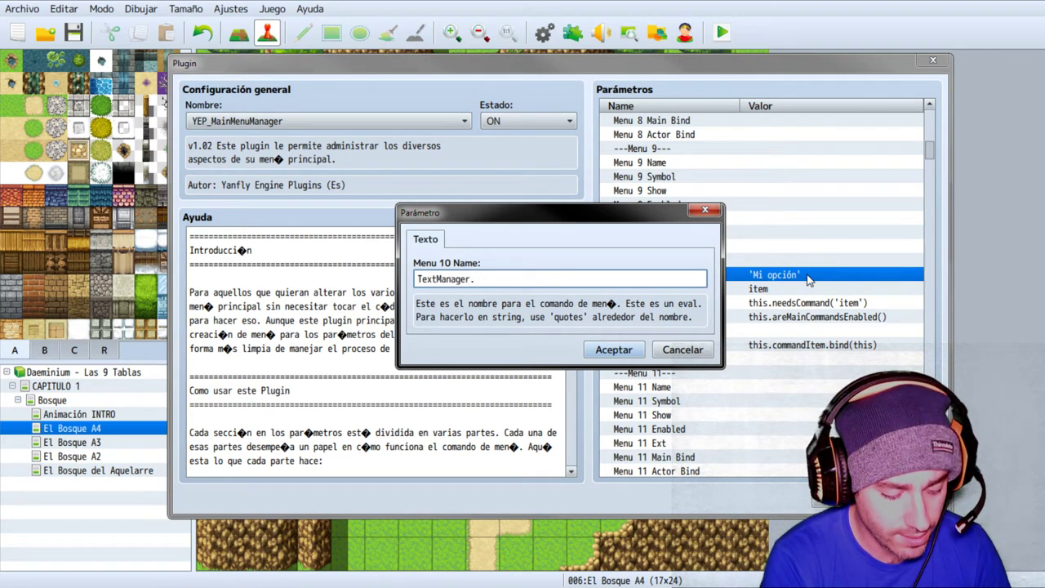
type("Item")
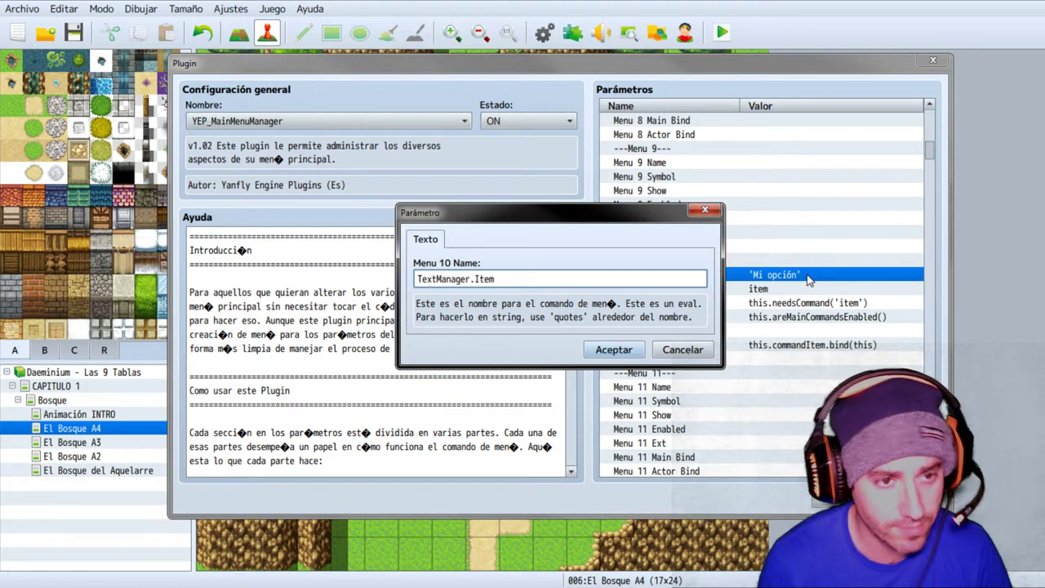
left_click(613, 350)
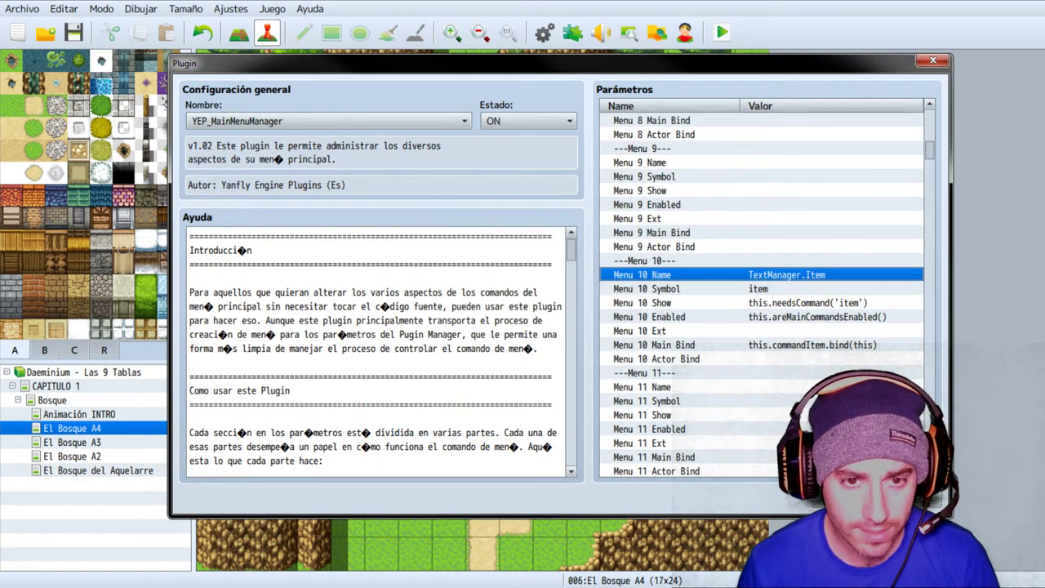
left_click(812, 495)
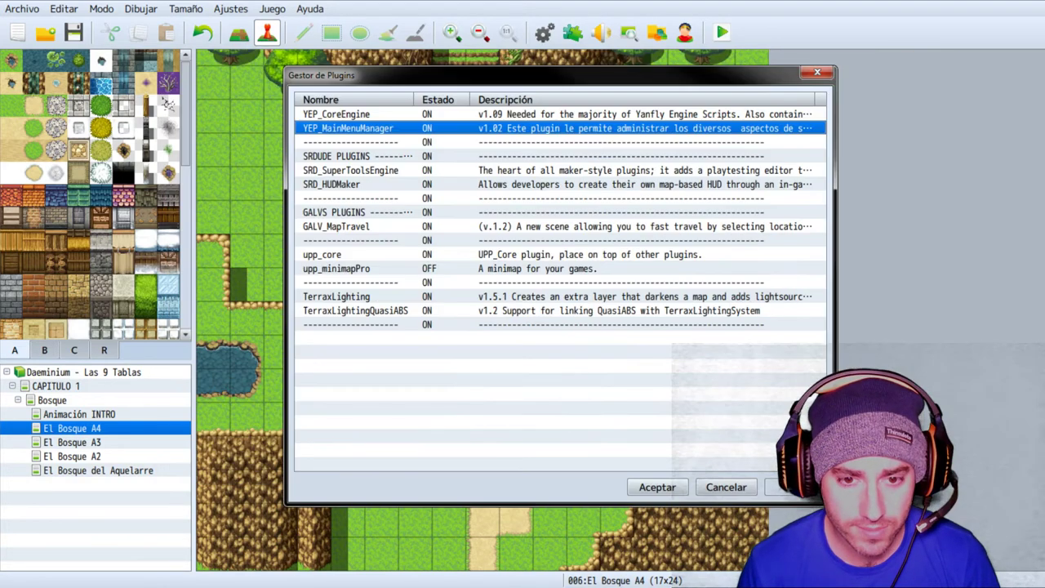
Step: Reopen the YEP_MainMenuManager settings, set Menu 10 Name to TextManager.Item, and accept the plugin changes
double_click(681, 128)
scroll(754, 358, "down", 6)
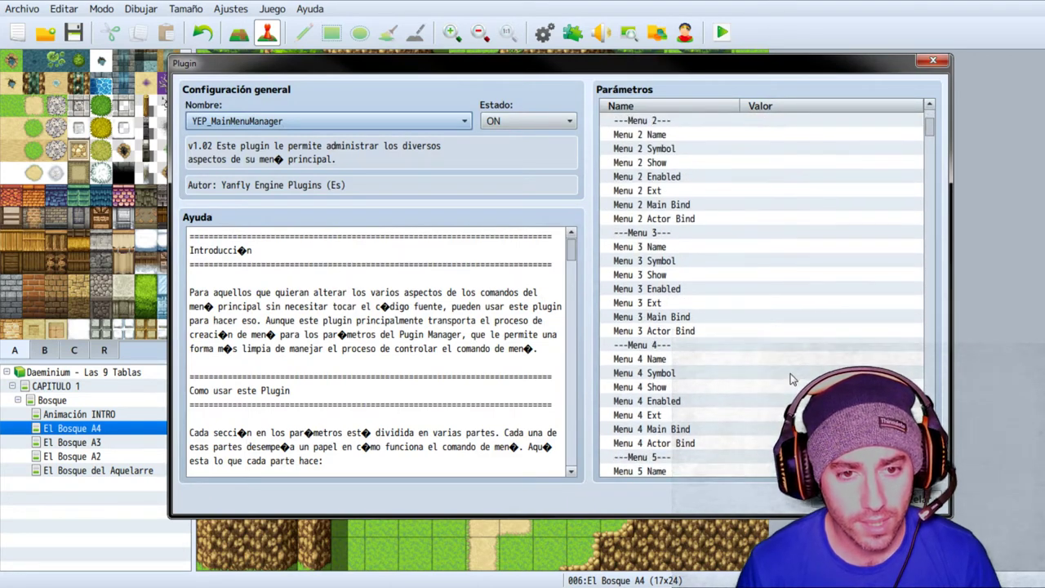
scroll(790, 378, "down", 15)
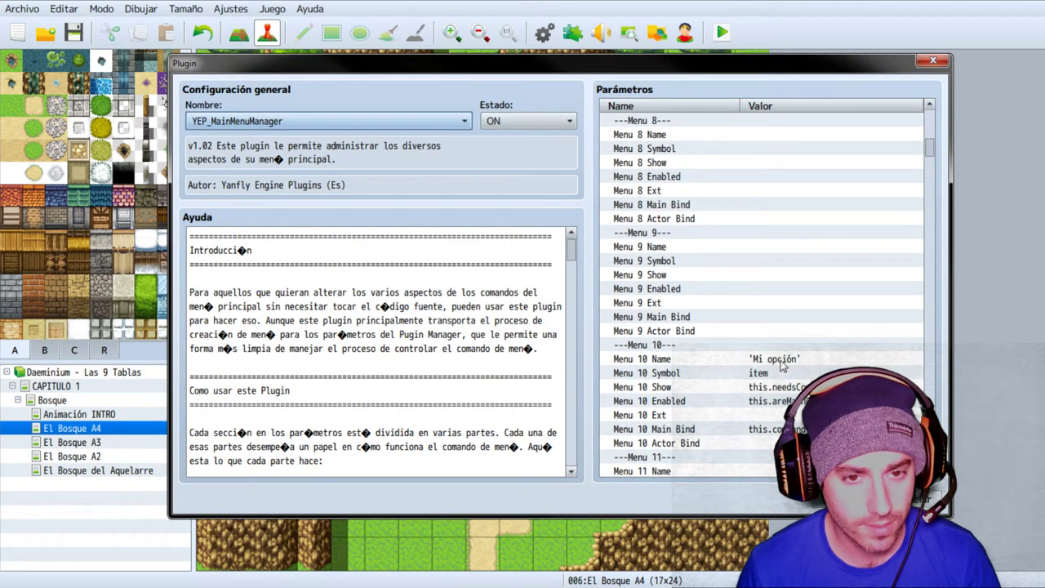
double_click(782, 365)
type("Text")
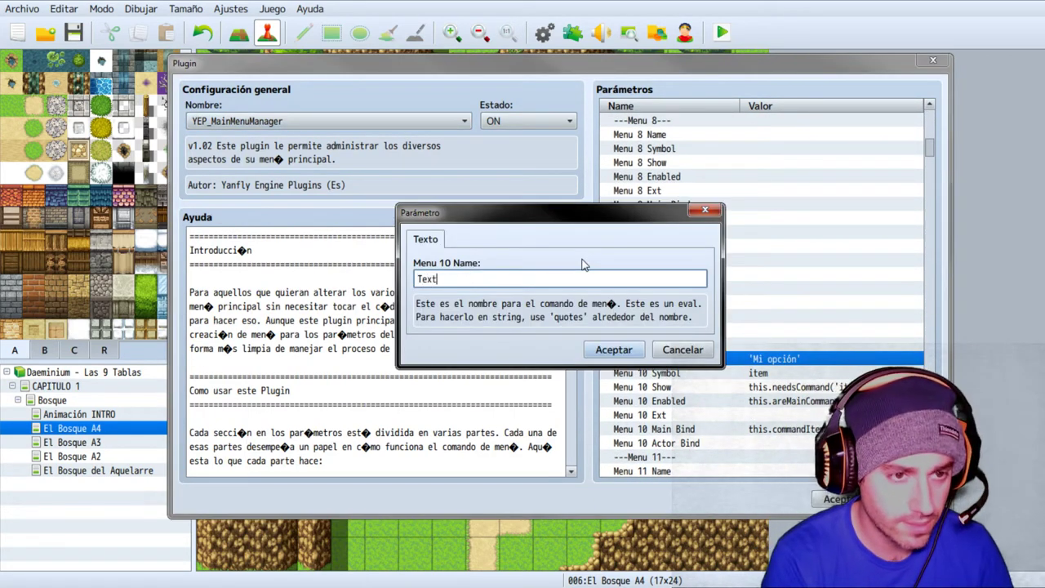
type("men")
key("BackSpace")
key("BackSpace")
key("BackSpace")
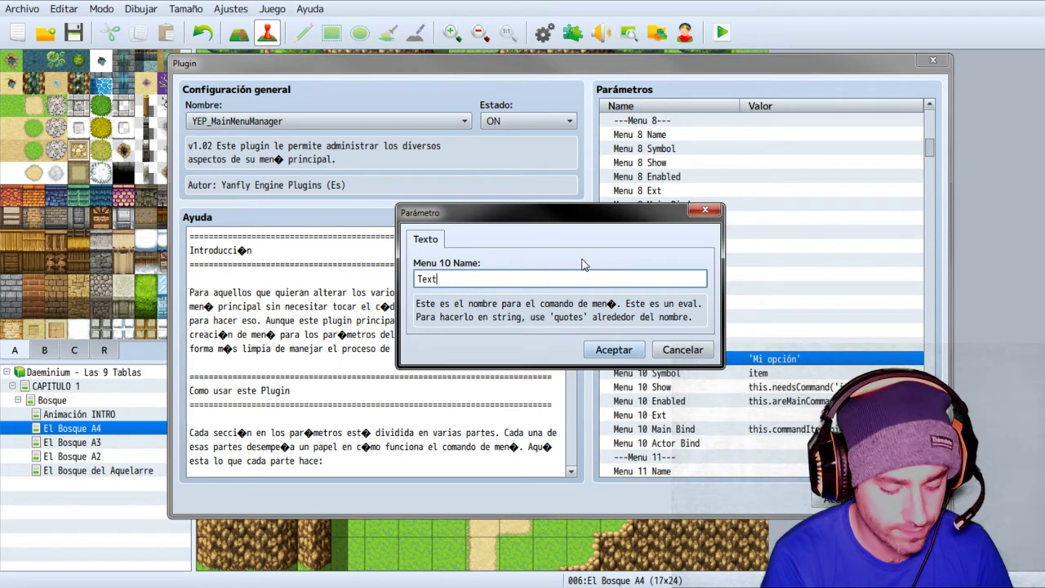
type("Manager")
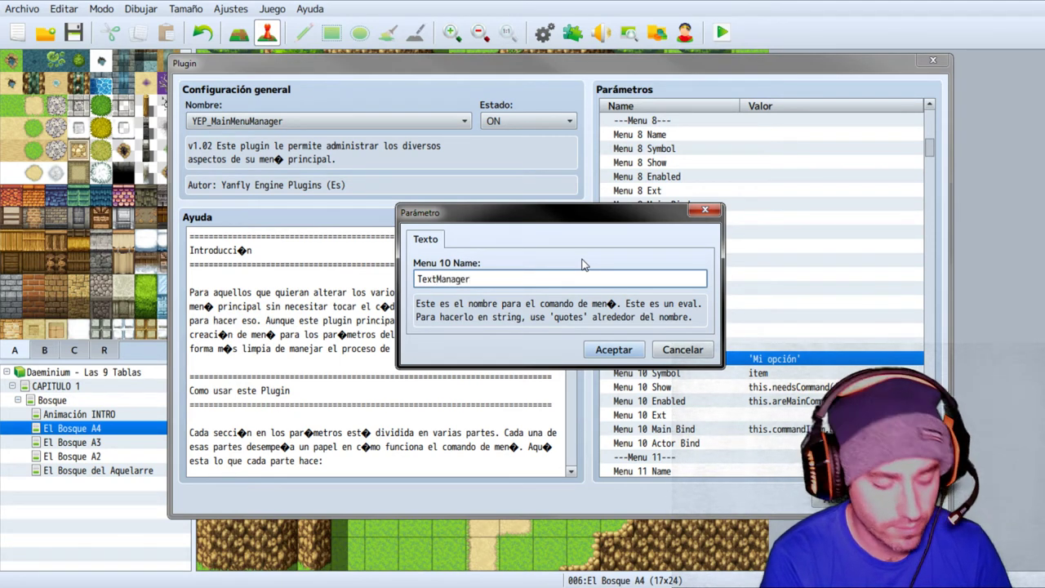
type(".Item")
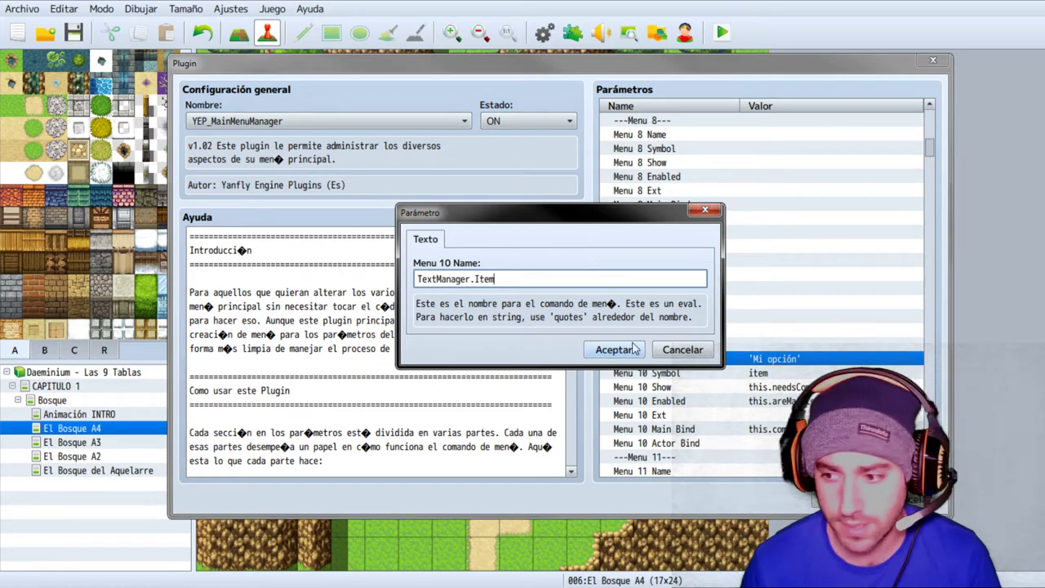
left_click(616, 351)
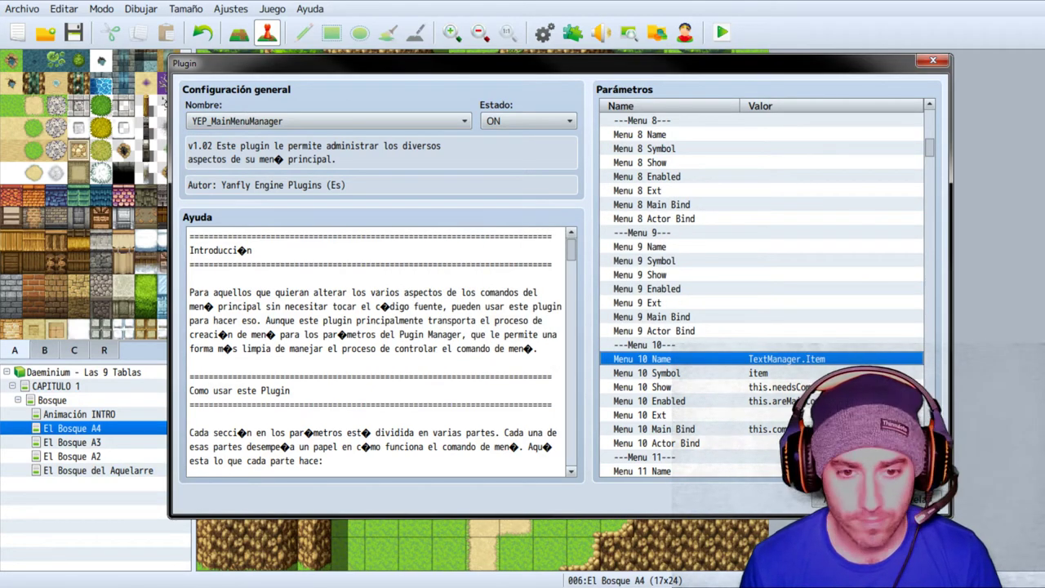
left_click(841, 499)
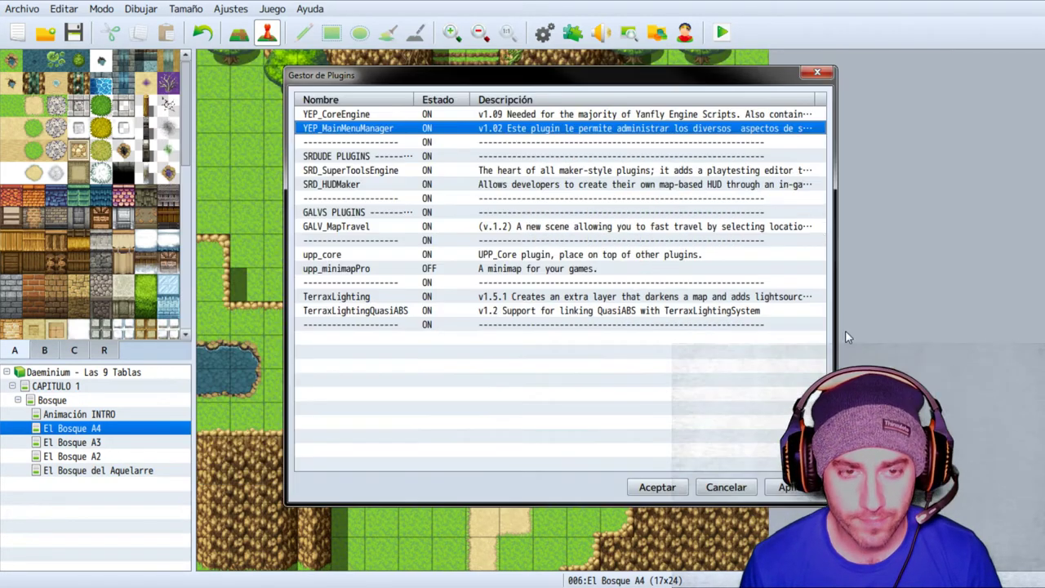
left_click(660, 487)
Step: Playtest the game with the changes saved, check the command names in its main menu, and close the test
left_click(722, 32)
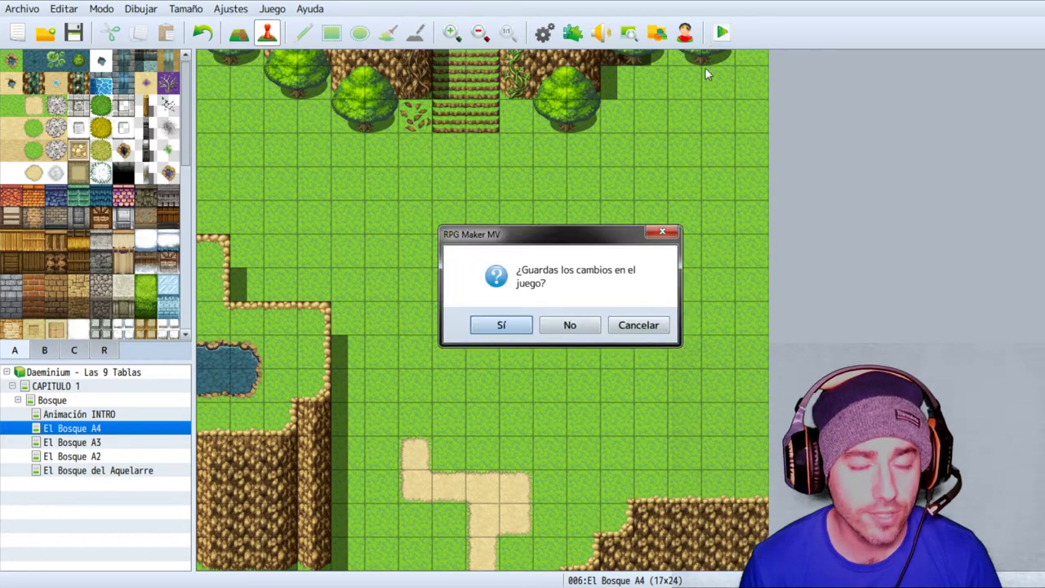
left_click(475, 326)
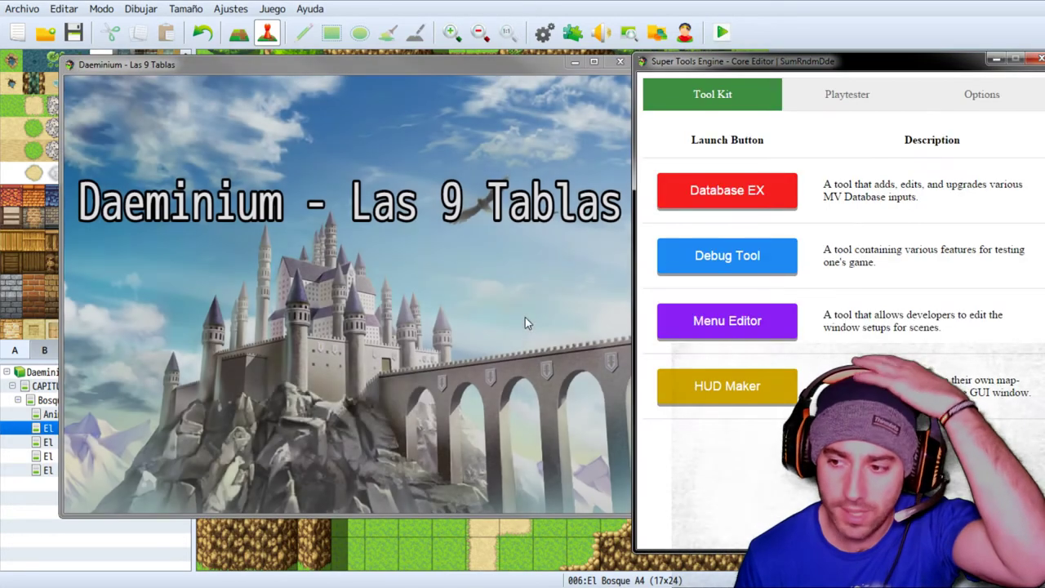
left_click(465, 378)
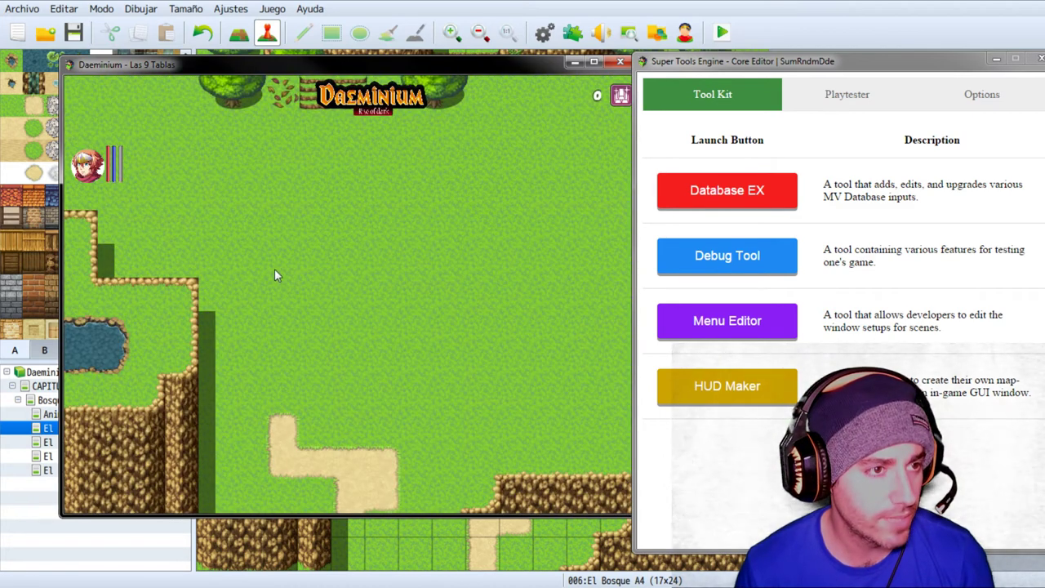
right_click(280, 270)
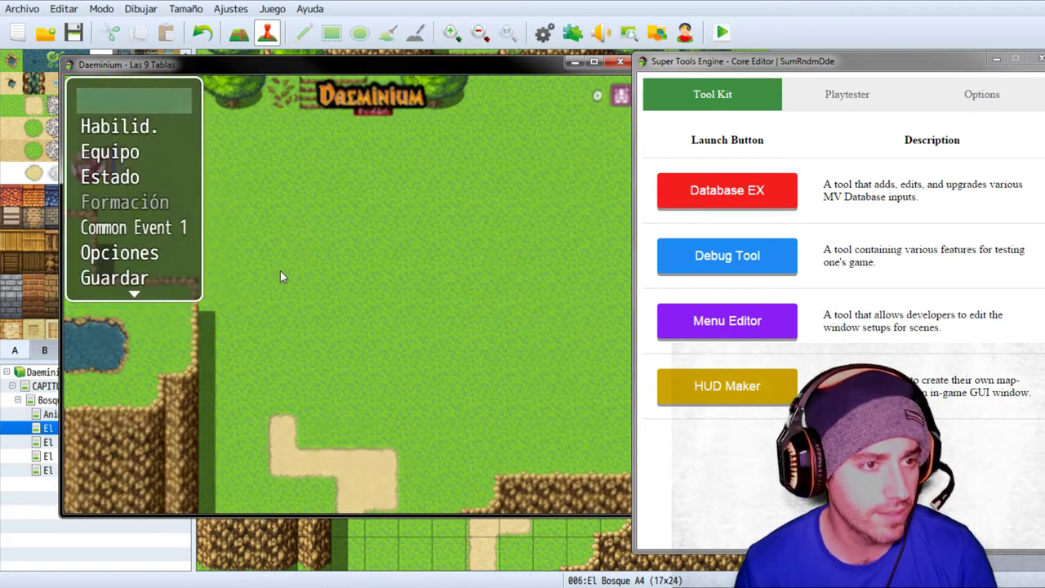
right_click(455, 107)
left_click(619, 62)
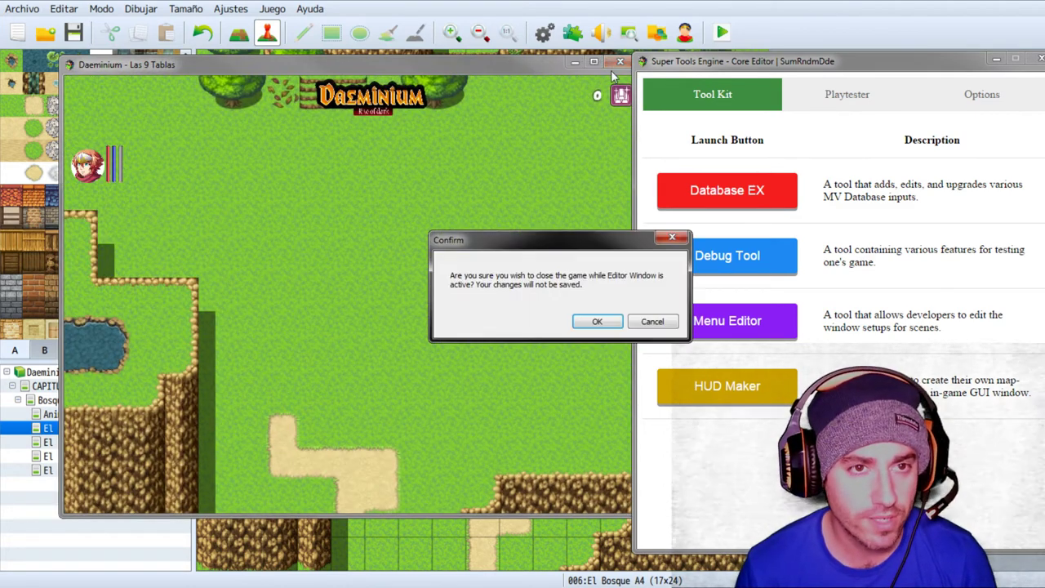
left_click(597, 321)
Step: Reopen the YEP_MainMenuManager settings and consult the item command example in the plugin help
left_click(572, 32)
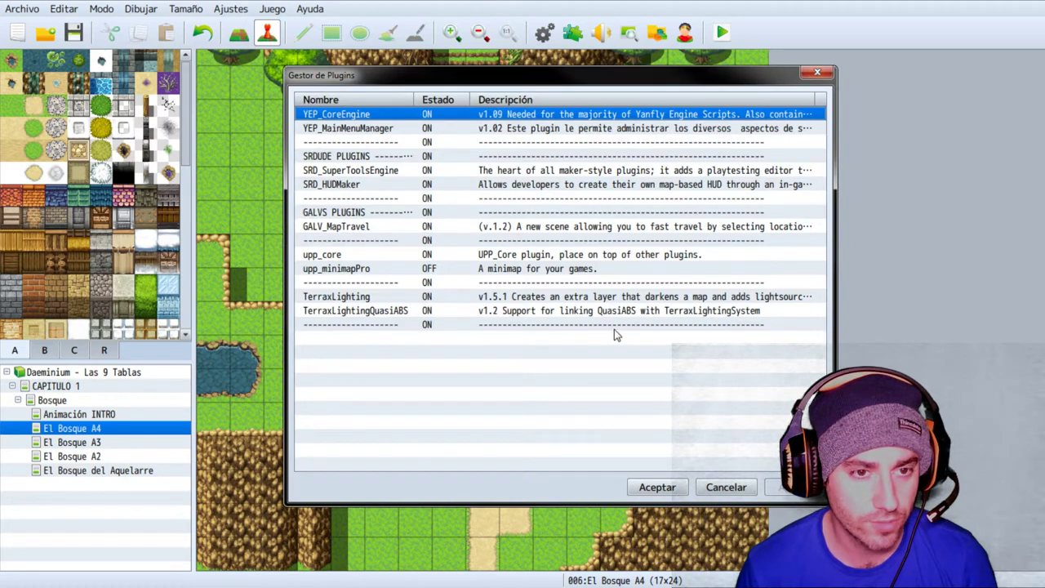
double_click(372, 128)
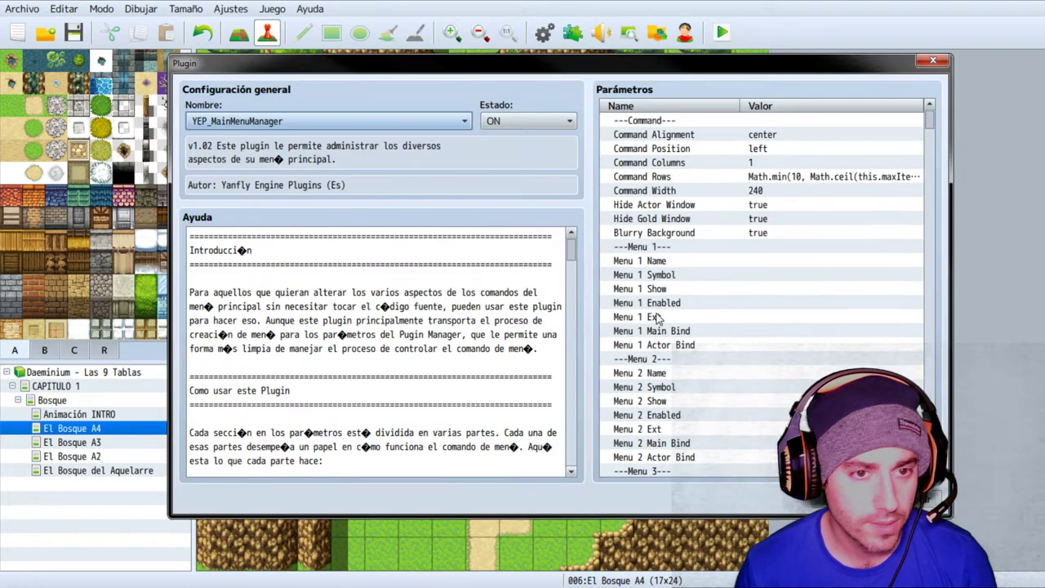
scroll(359, 342, "down", 10)
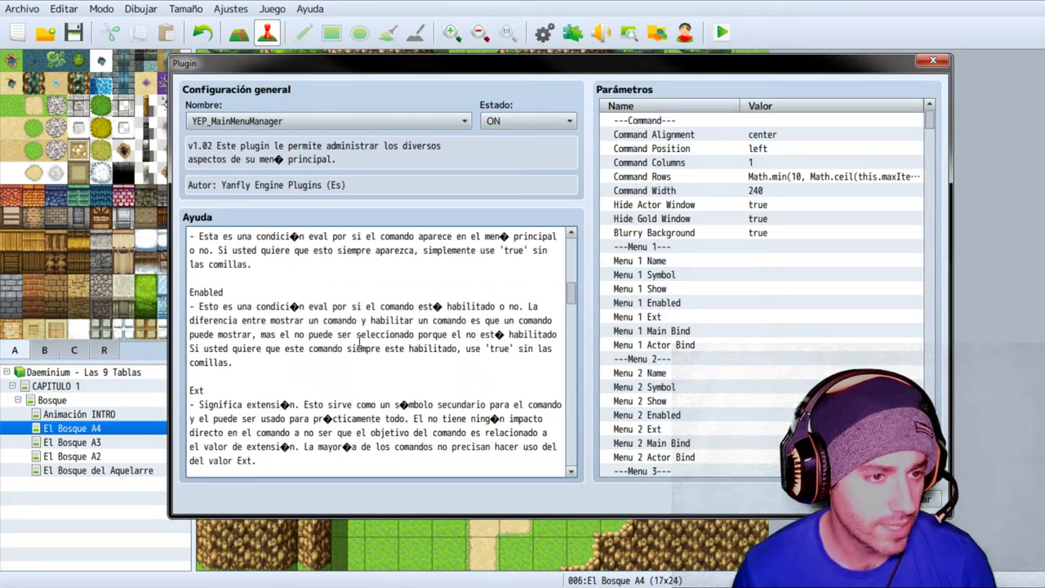
scroll(360, 341, "down", 10)
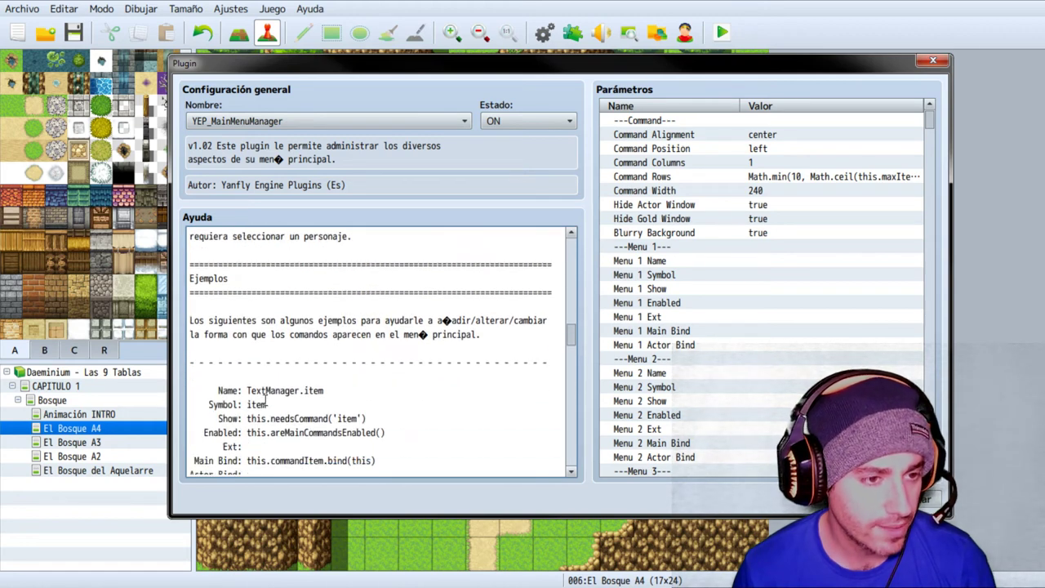
Step: Correct the Menu 10 Name parameter to TextManager.item with a lowercase i
left_click(730, 320)
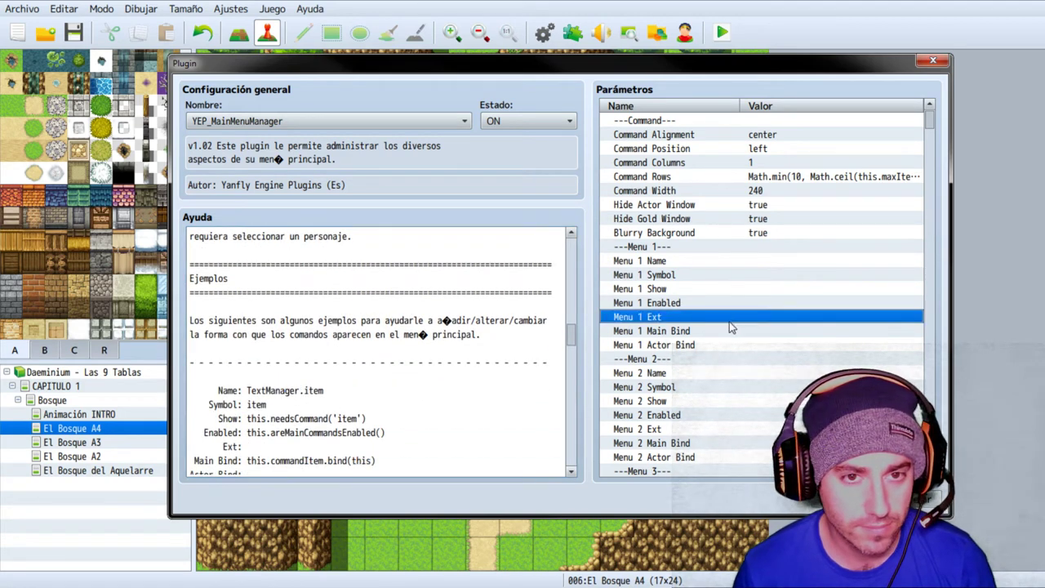
scroll(731, 326, "down", 15)
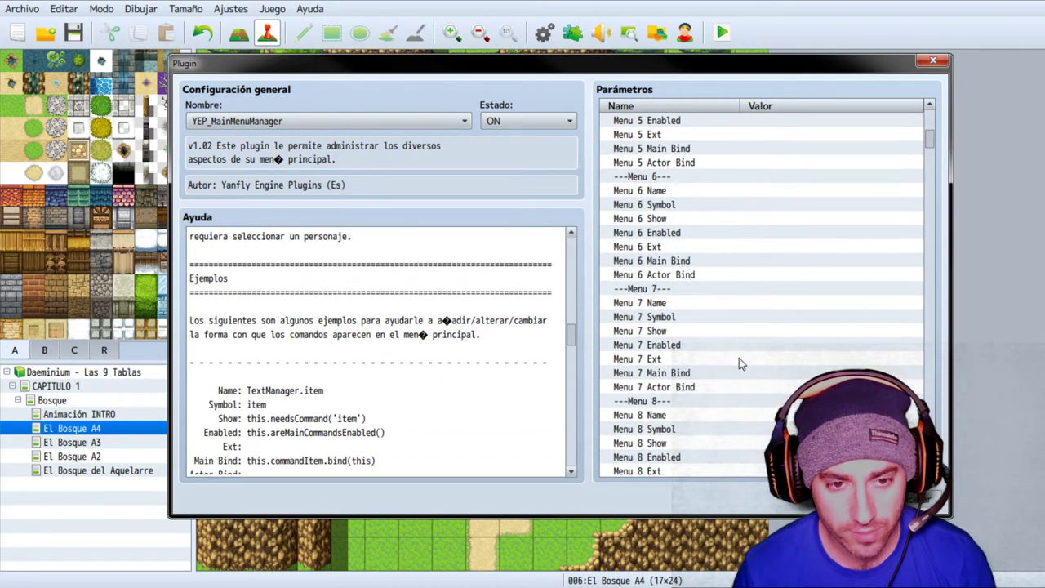
scroll(739, 358, "down", 7)
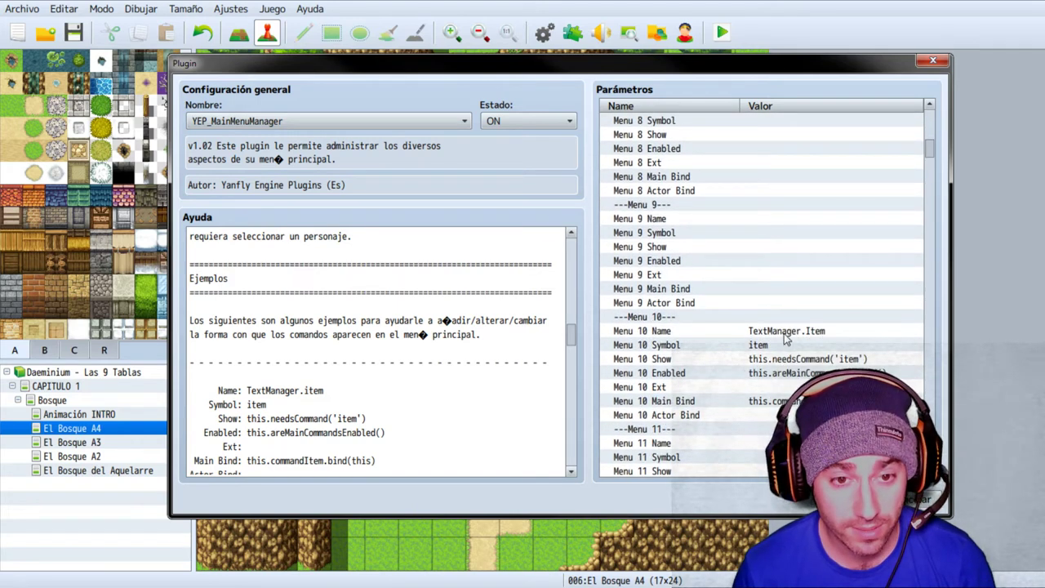
double_click(784, 332)
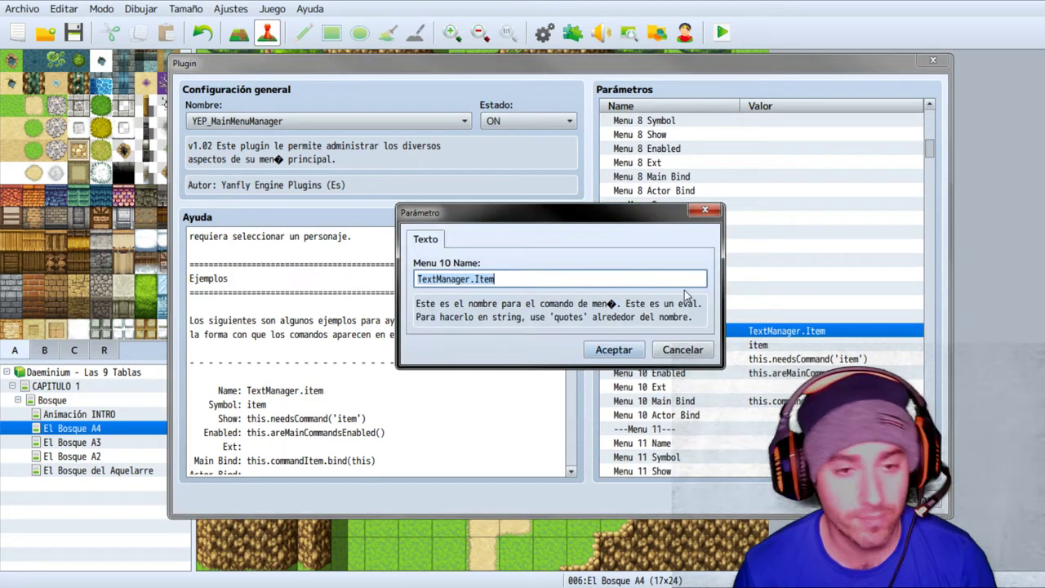
left_click(479, 278)
key("BackSpace")
type("i")
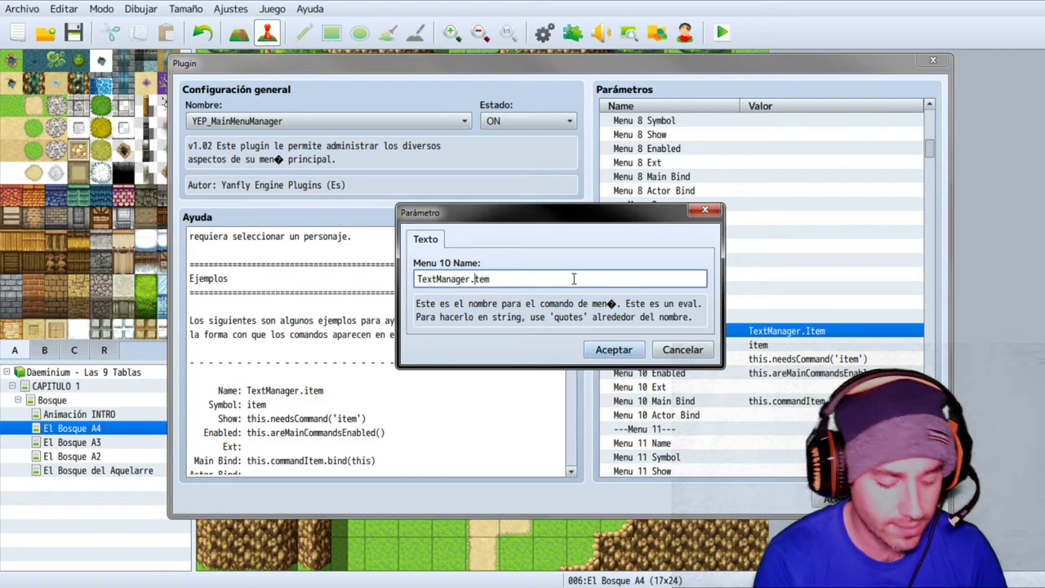
left_click(613, 349)
Step: Set the Menu 10 Name parameter to the quoted string 'Mi opción'
left_click(799, 347)
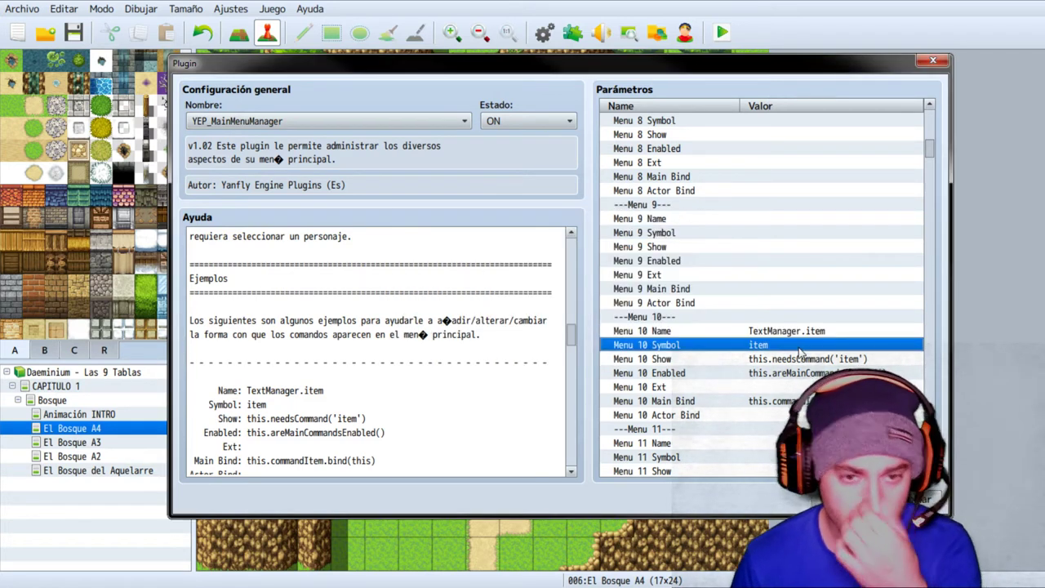
left_click(758, 332)
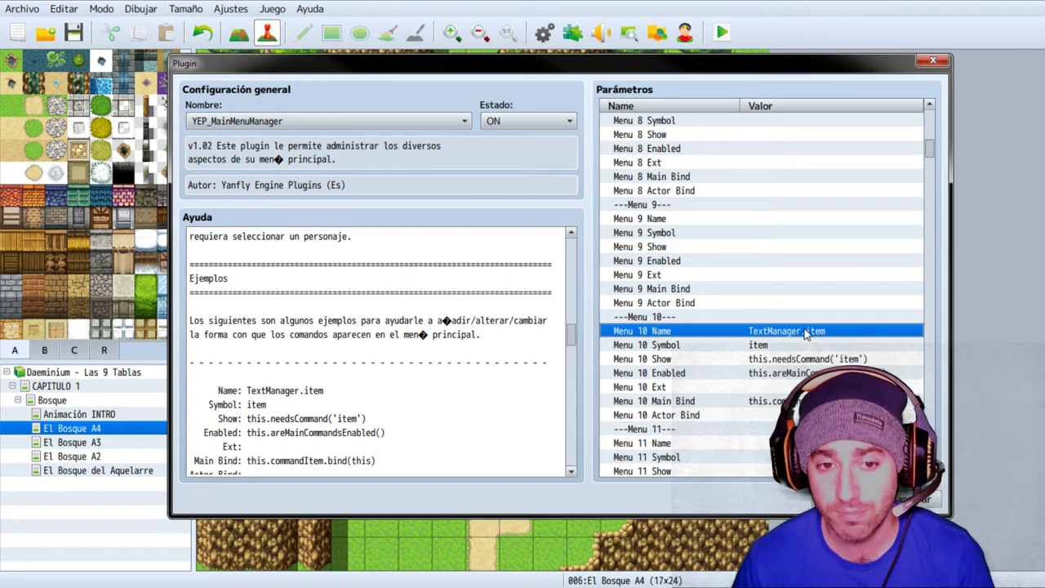
double_click(866, 337)
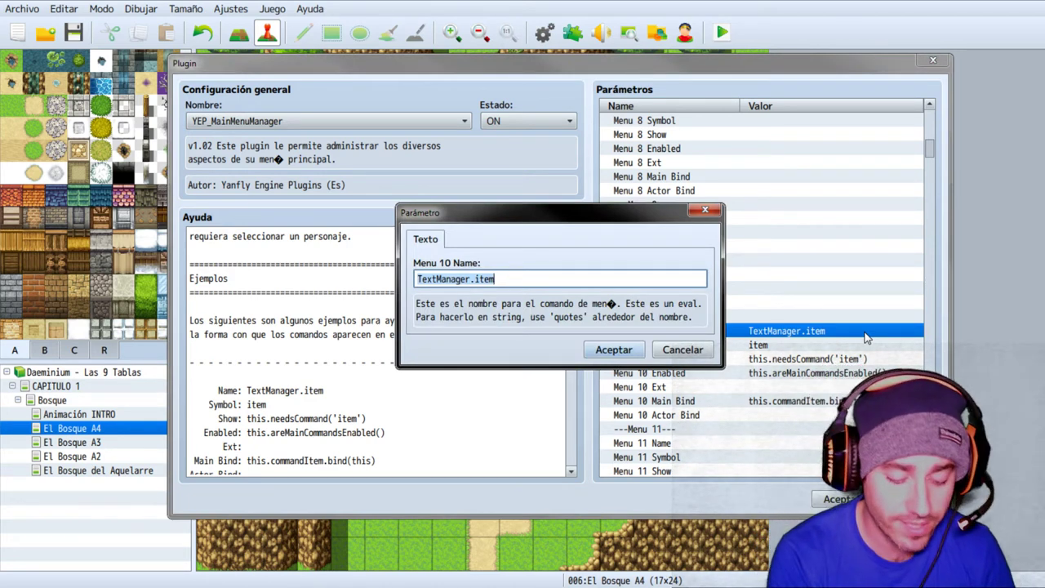
type("'")
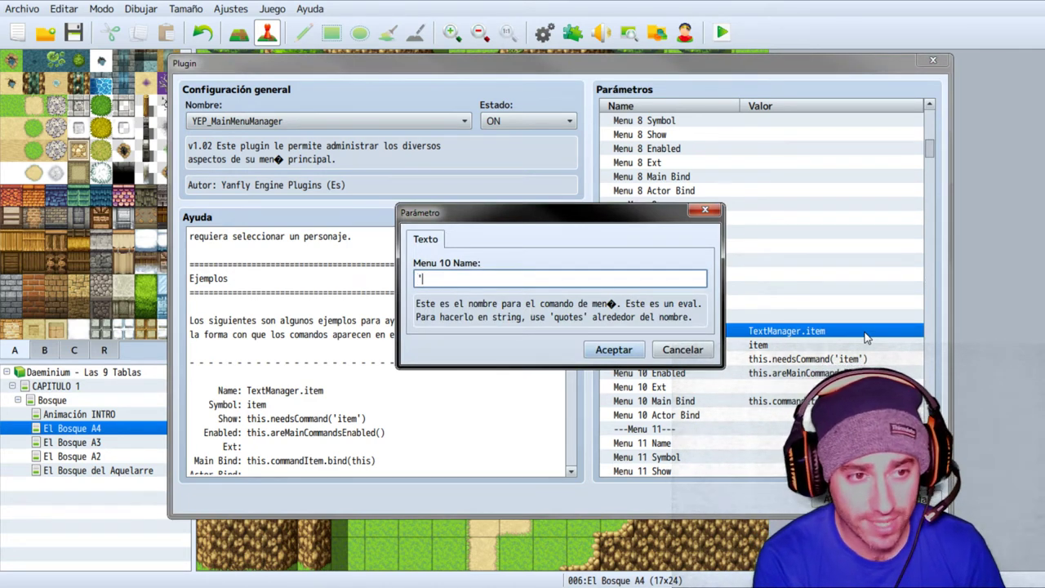
type("'")
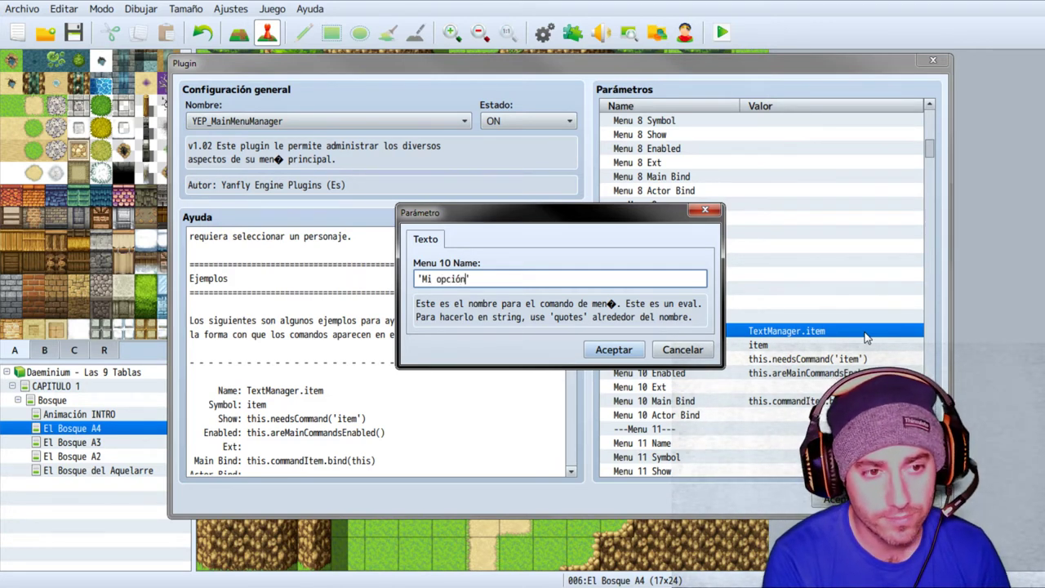
left_click(614, 351)
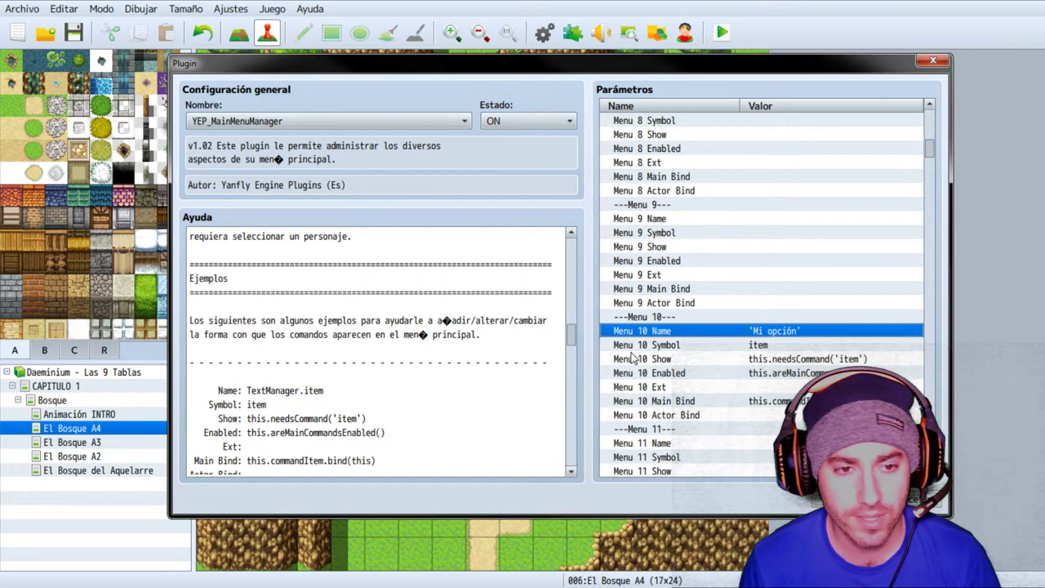
Step: Examine the Menu 10 Symbol, Show, Enabled, Ext, Main Bind and Actor Bind parameters without changing their values
left_click(797, 346)
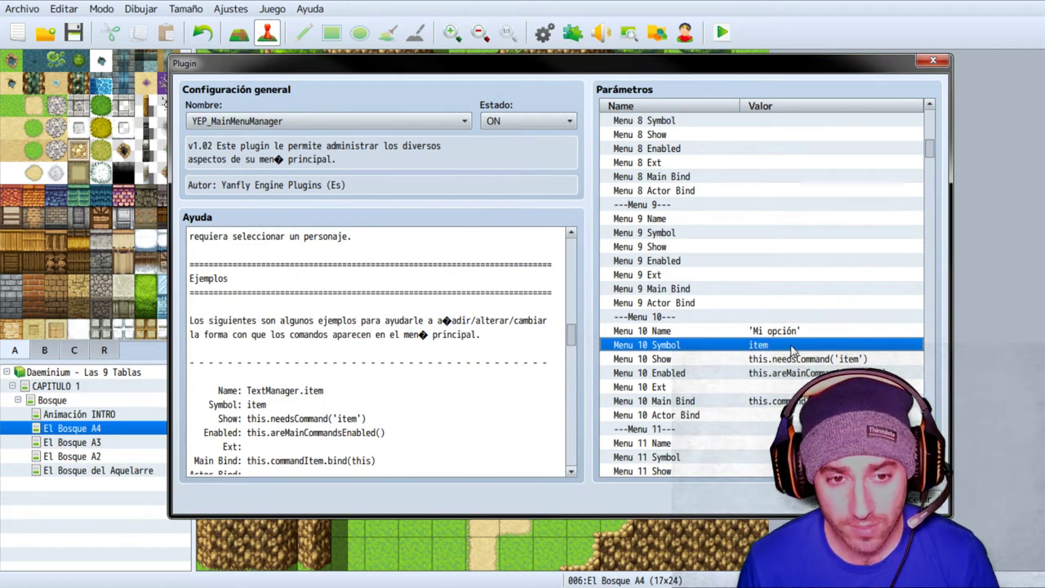
scroll(784, 341, "down", 2)
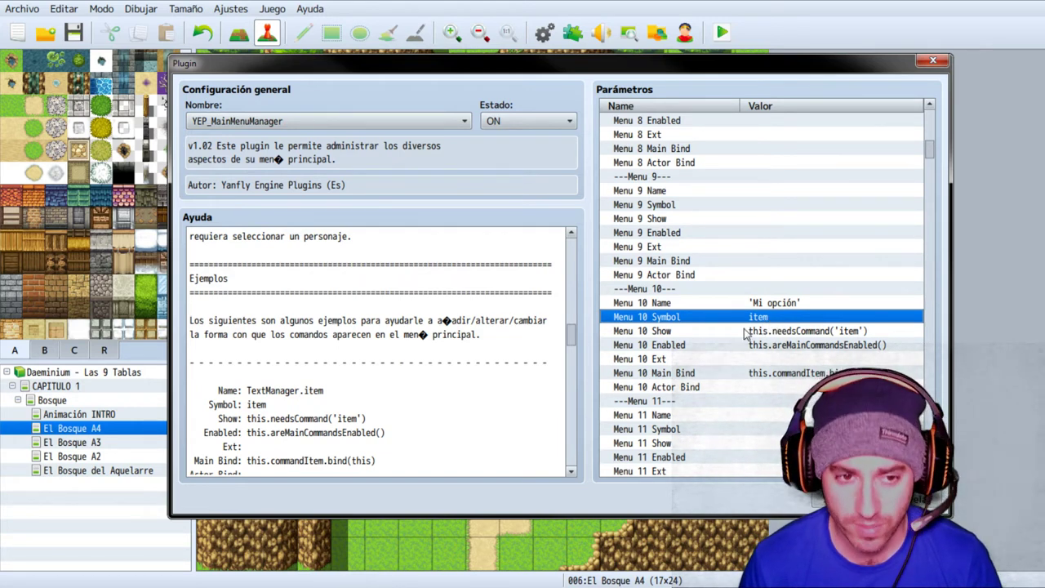
left_click(682, 335)
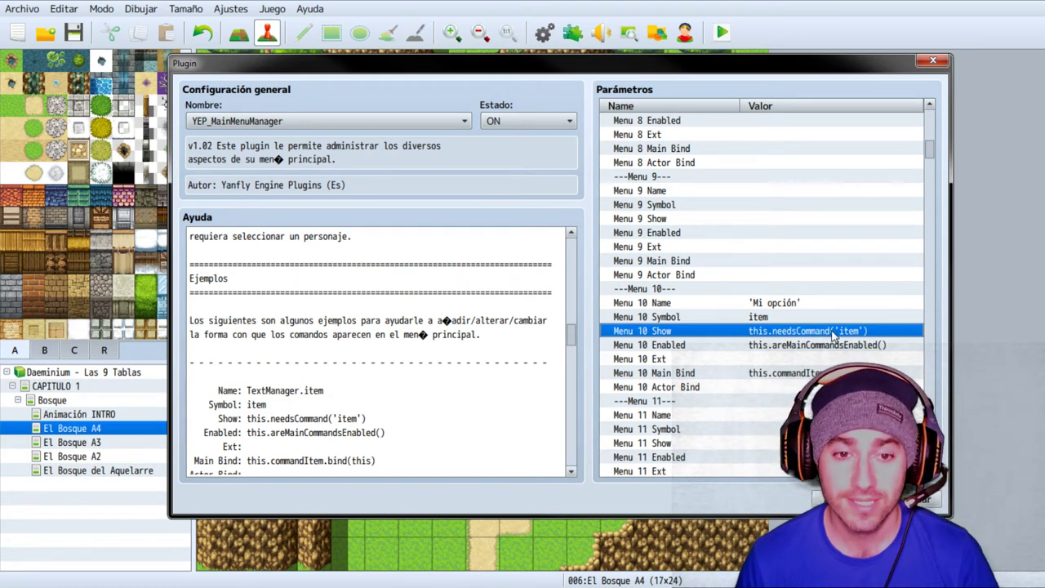
left_click(686, 347)
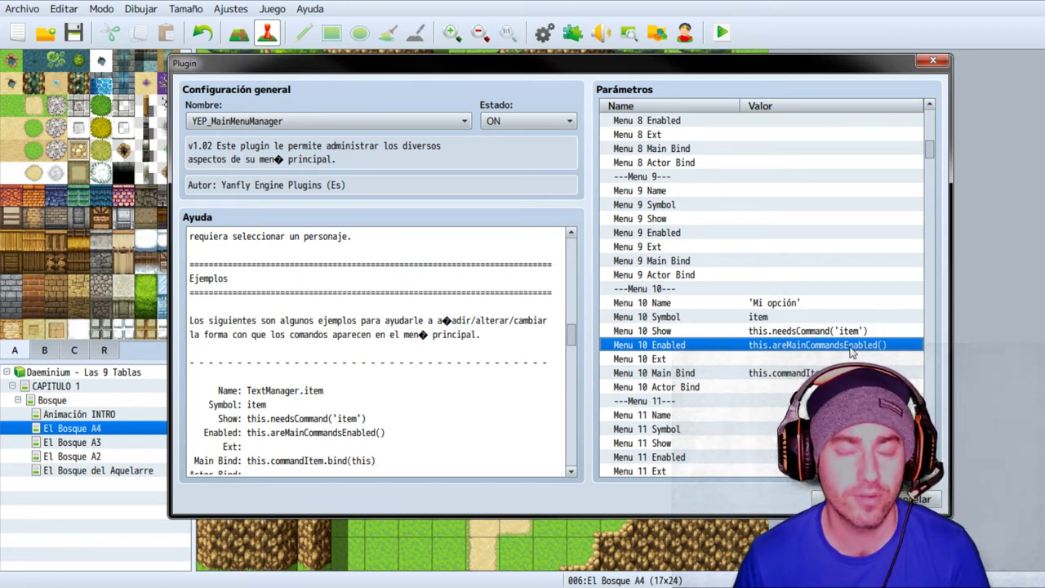
left_click(759, 364)
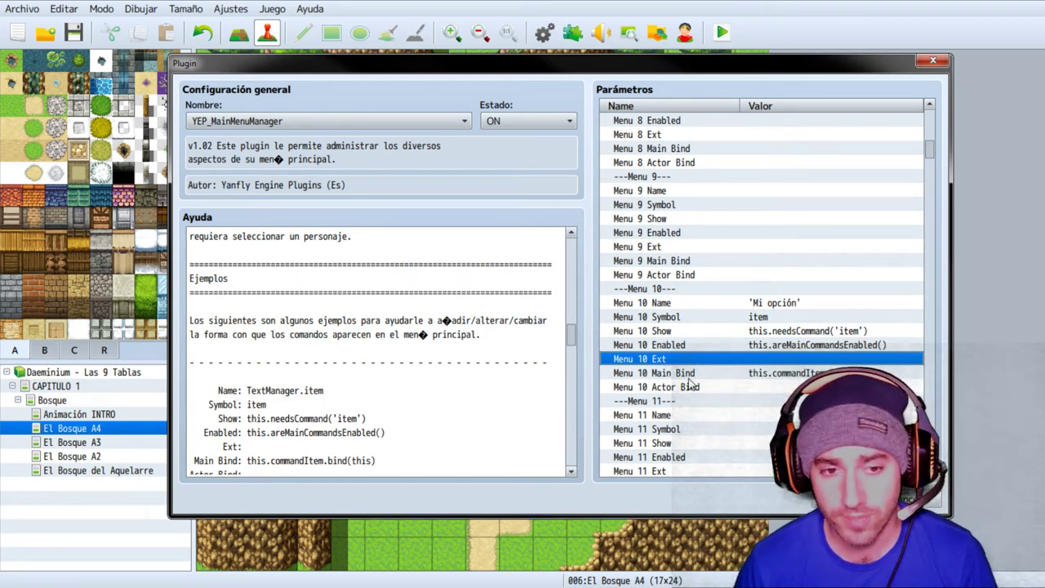
left_click(717, 374)
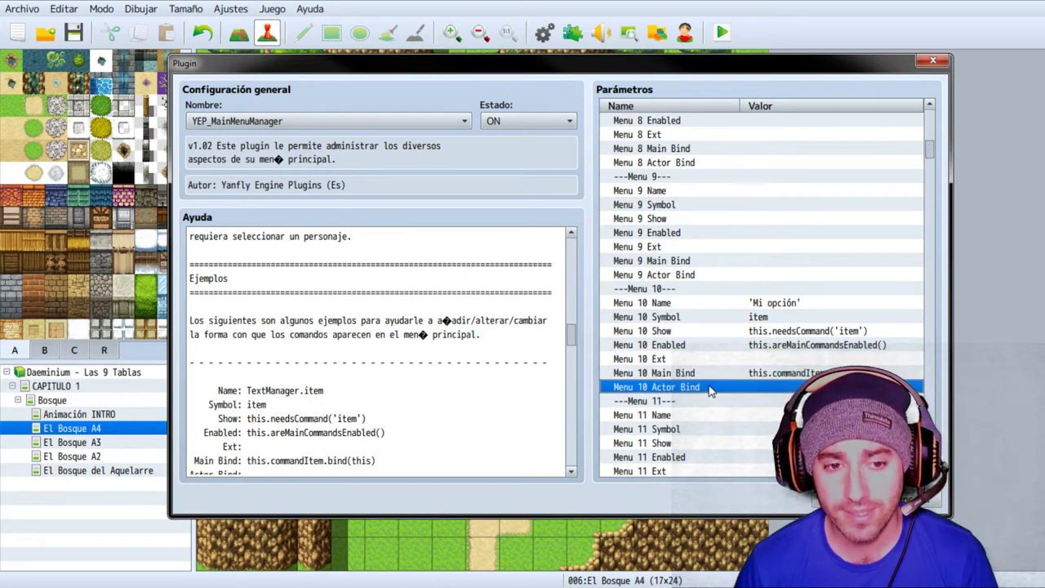
double_click(709, 379)
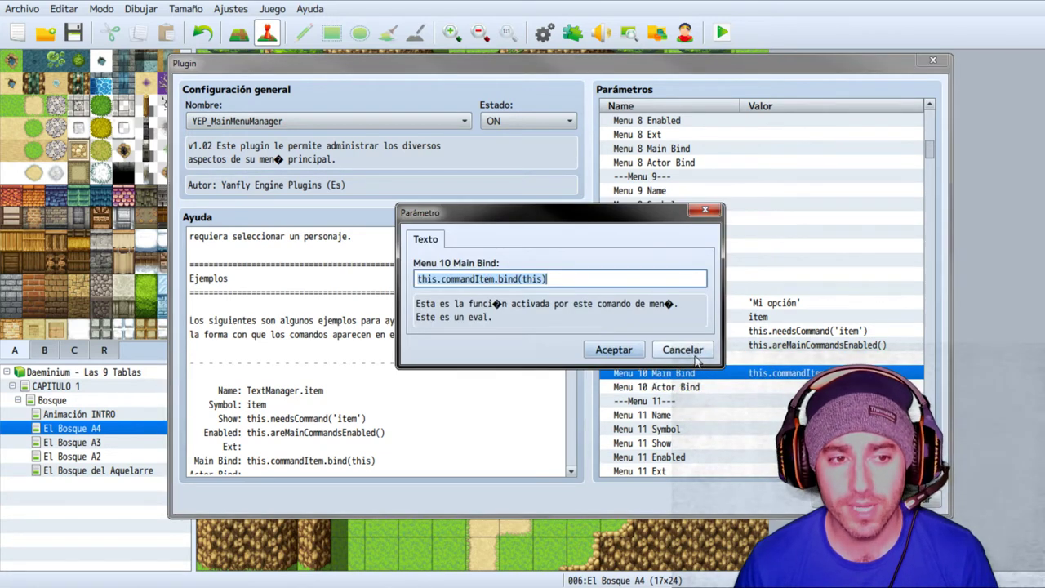
left_click(693, 353)
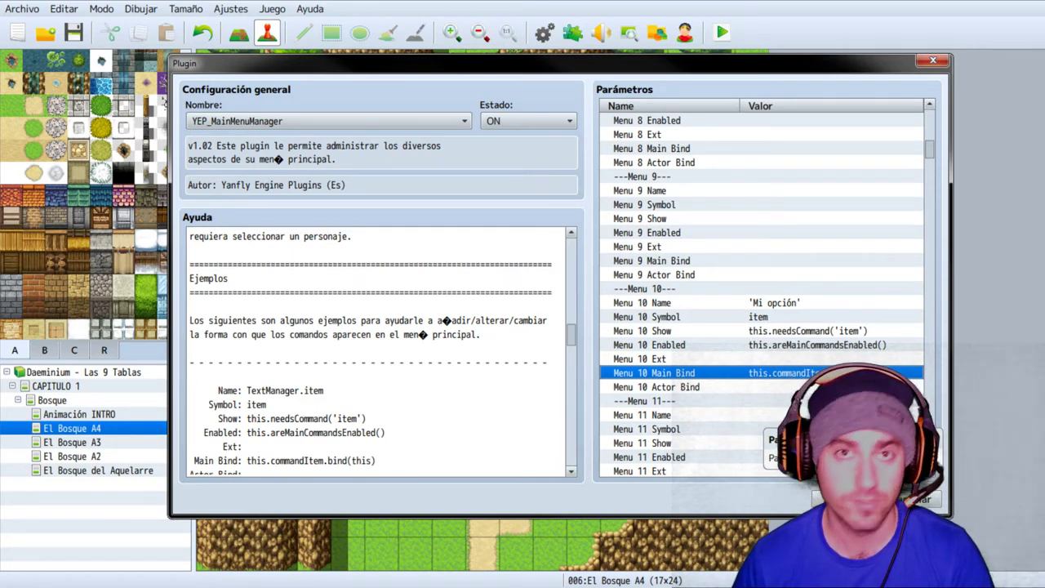
left_click(735, 388)
scroll(732, 395, "down", 1)
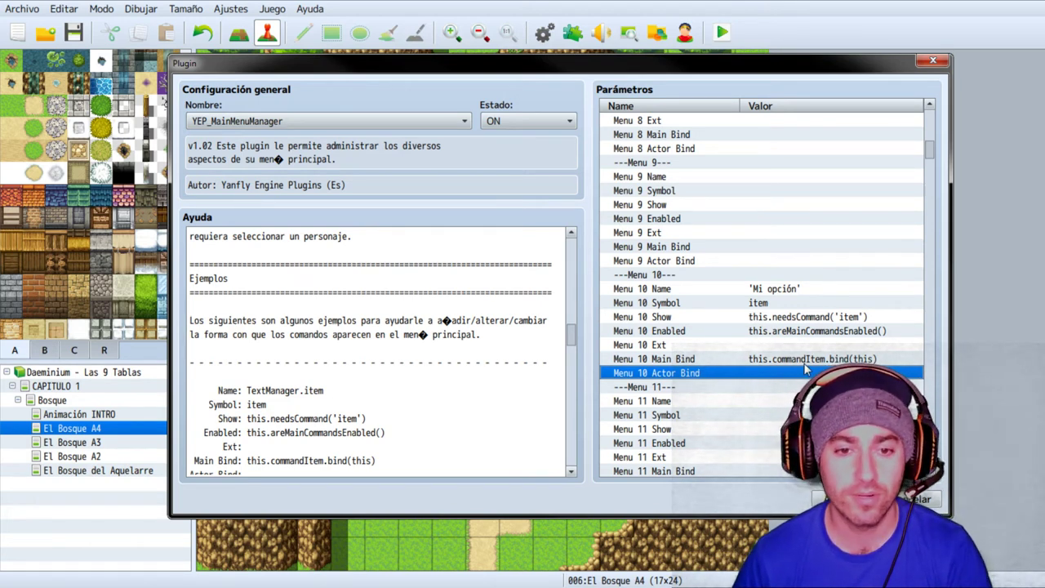
left_click(776, 360)
Step: Examine the Menu 15 skill command's parameters and compare them with the skill example in the plugin help
scroll(801, 361, "down", 7)
scroll(805, 367, "down", 8)
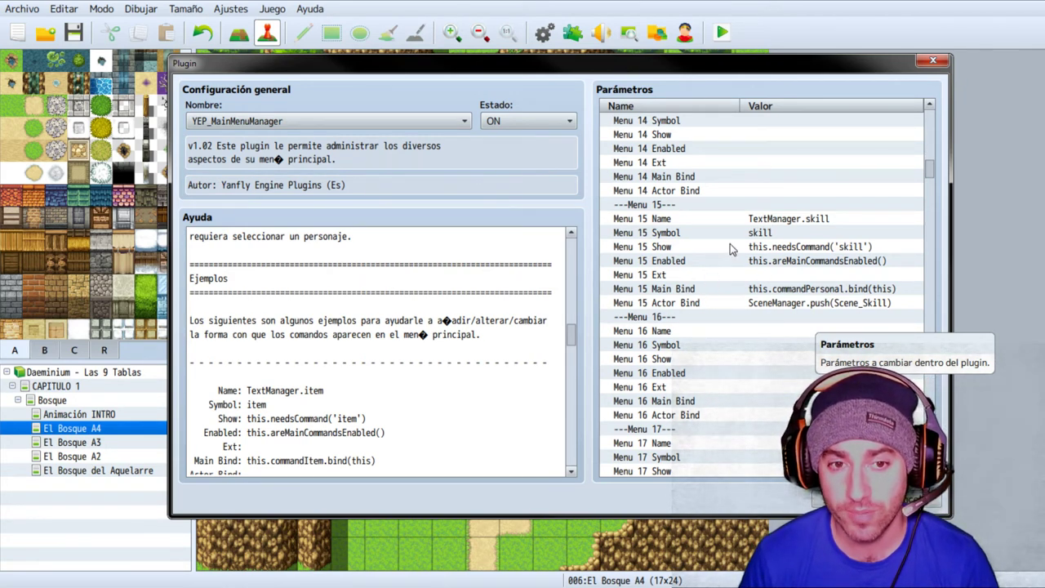
left_click(846, 252)
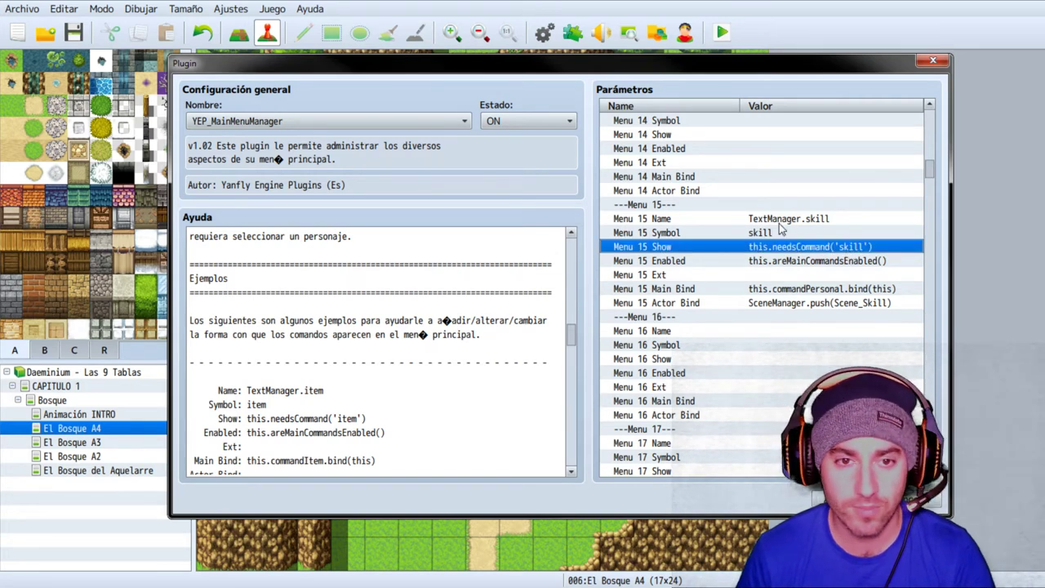
left_click(783, 220)
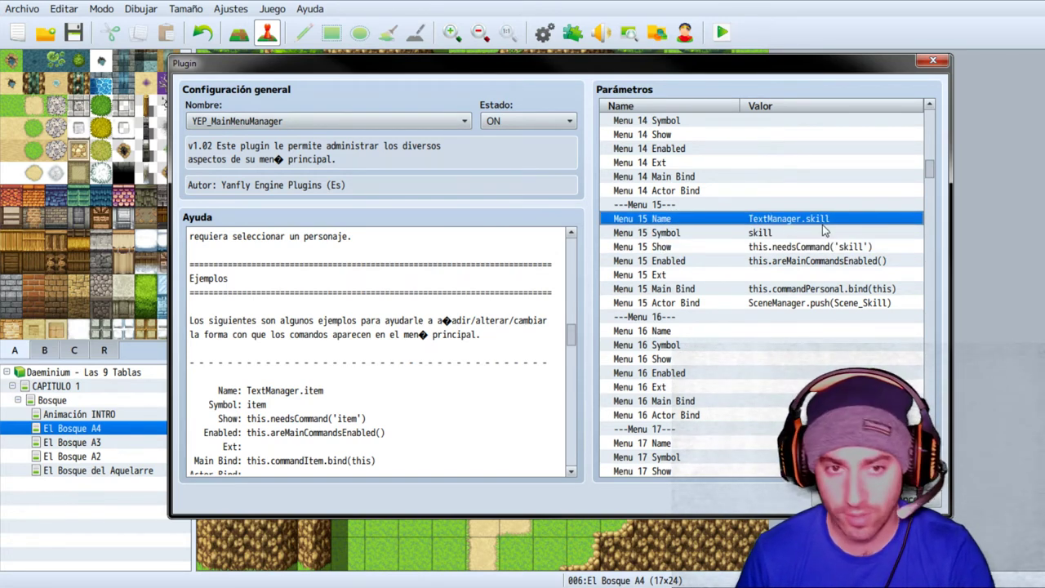
left_click(798, 234)
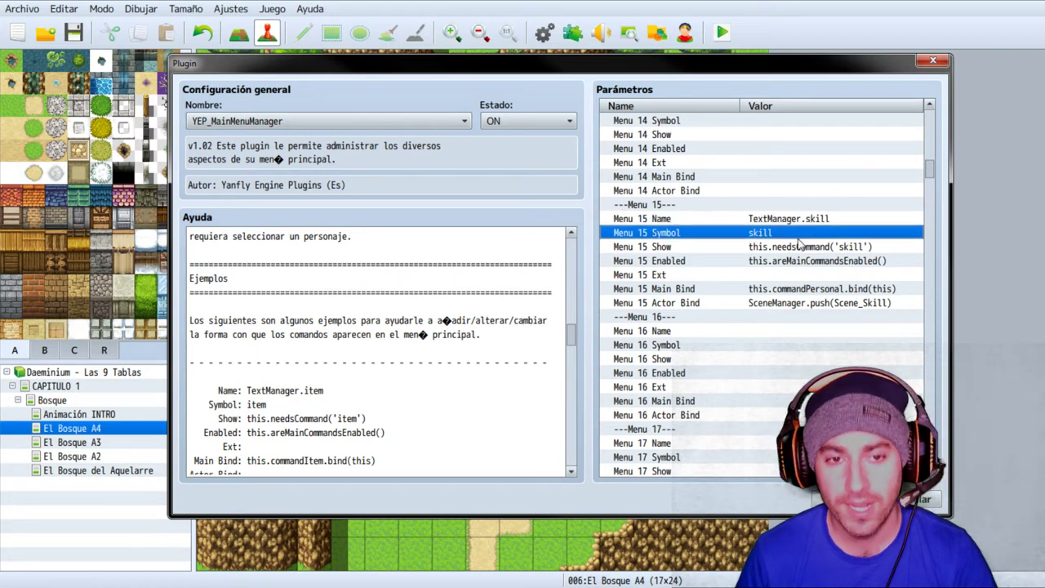
left_click(826, 290)
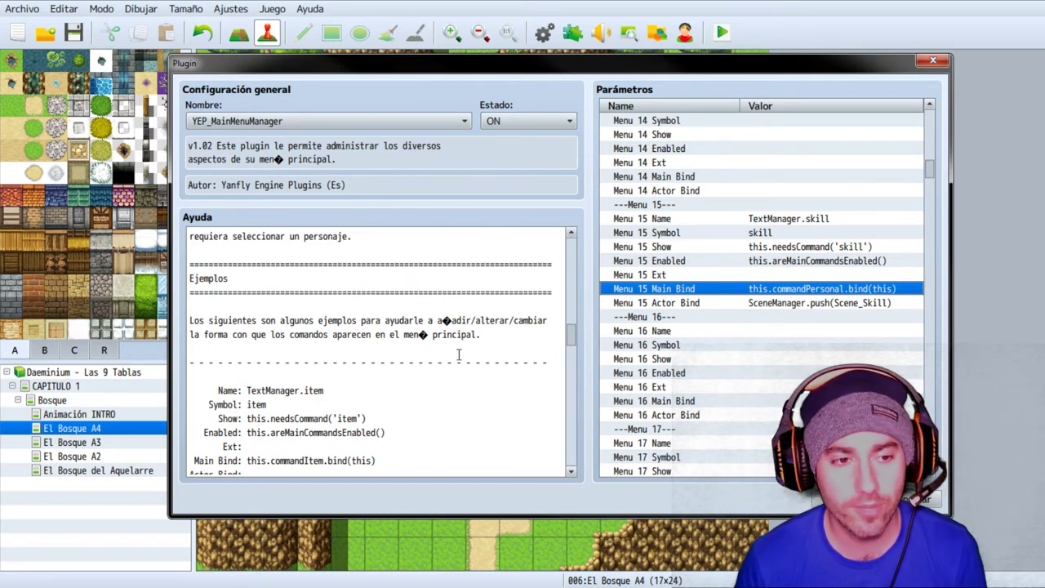
scroll(450, 355, "down", 8)
scroll(449, 355, "down", 1)
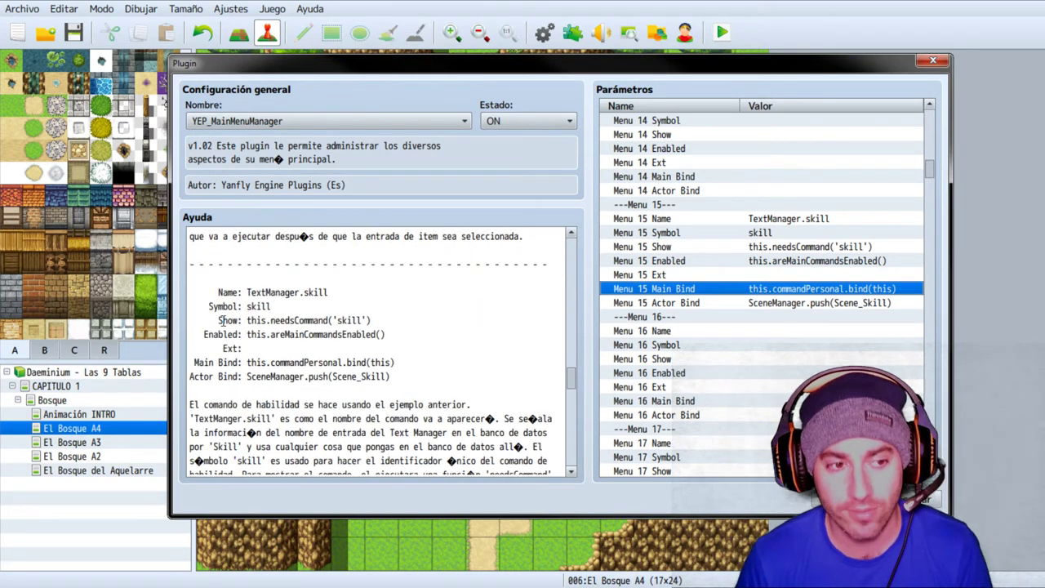
Step: Examine the Menu 15 Actor Bind parameter and the Menu 20 equip command's parameters
left_click(814, 304)
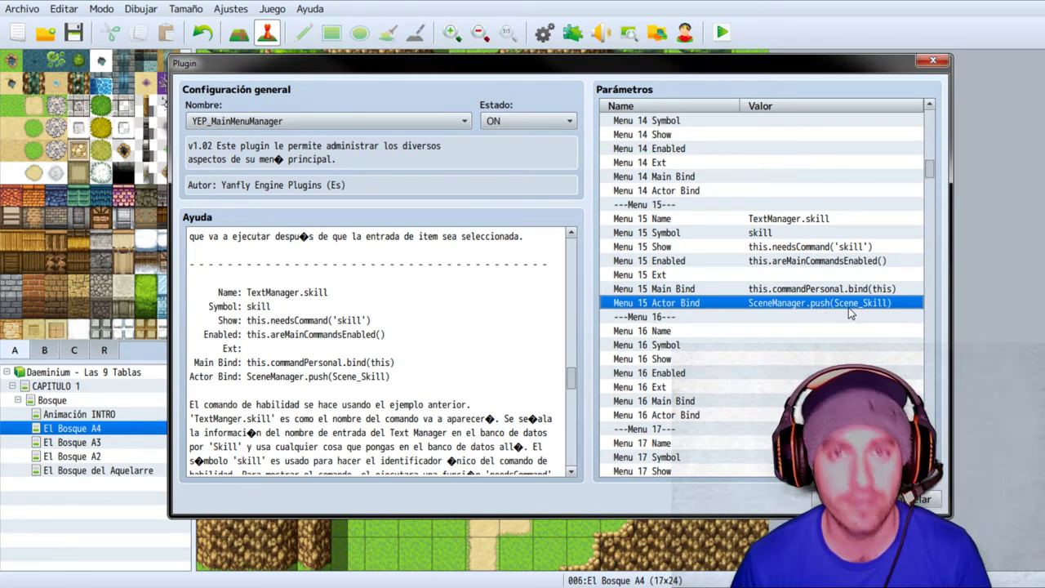
scroll(849, 307, "down", 7)
scroll(838, 301, "down", 3)
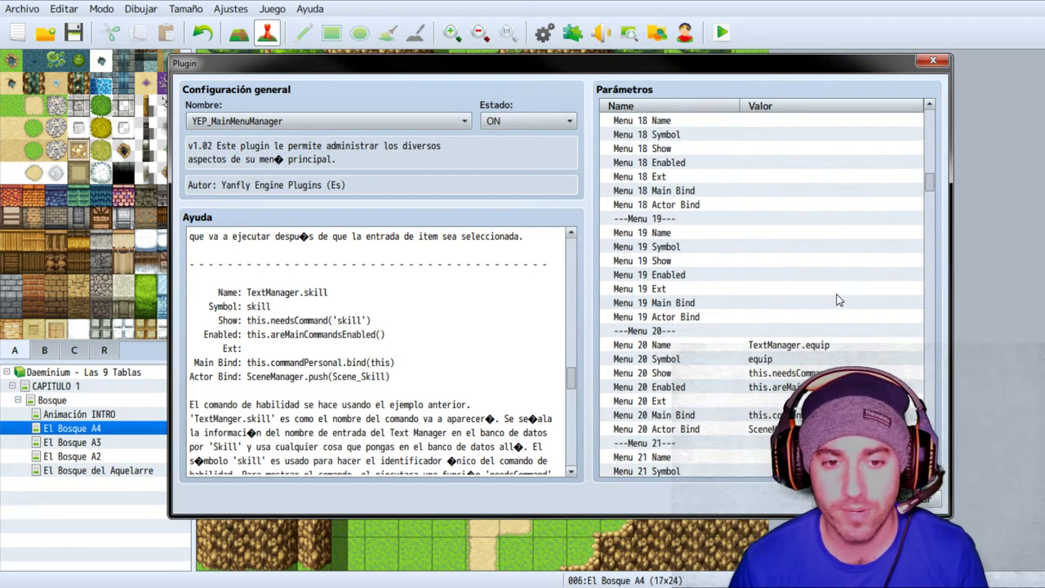
scroll(835, 298, "down", 1)
scroll(833, 294, "down", 2)
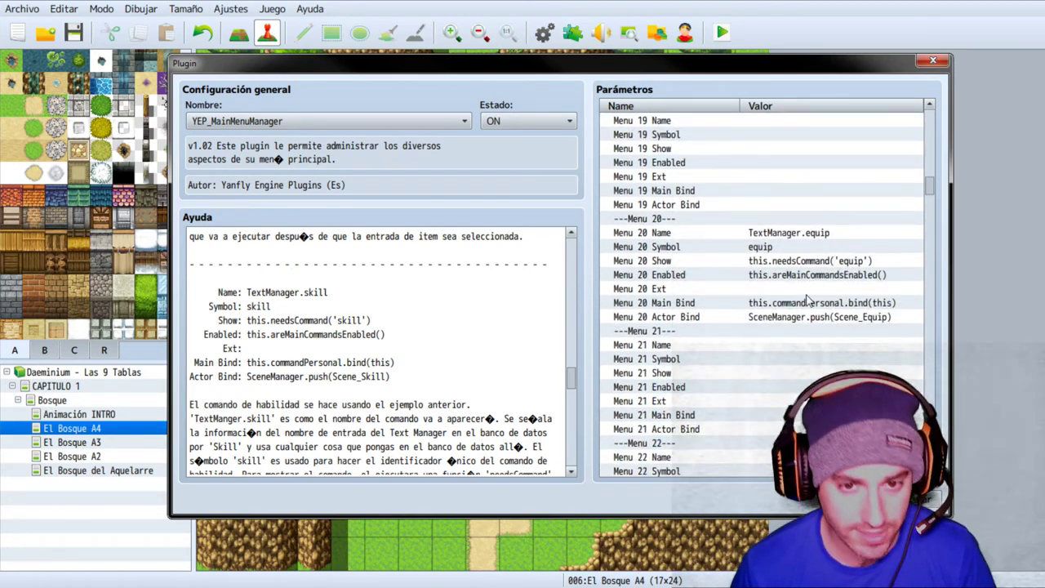
Step: Find the Menu 25 class command in the parameter list and examine its Name parameter
scroll(797, 304, "down", 4)
scroll(797, 304, "down", 8)
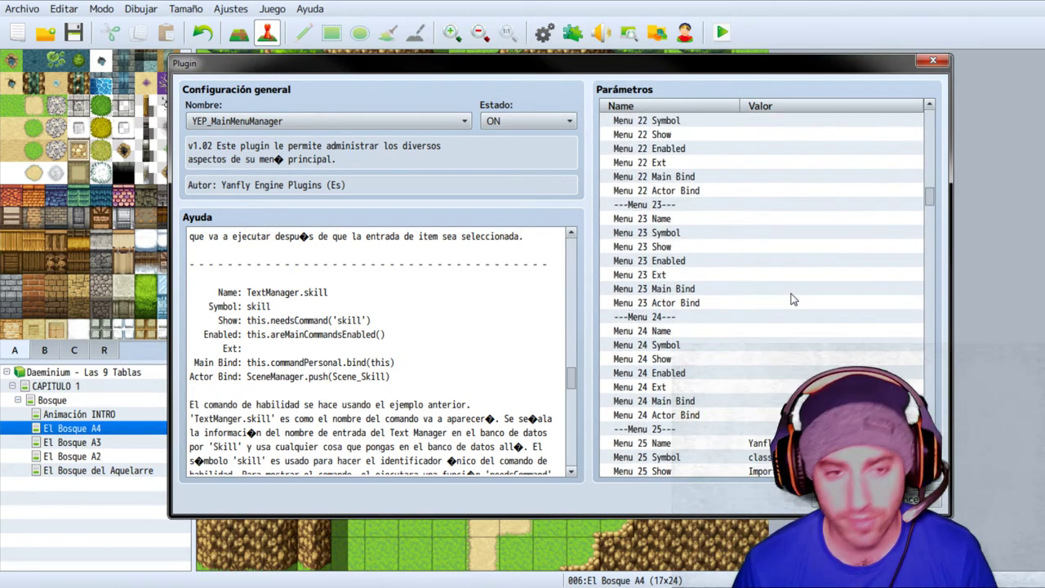
scroll(792, 295, "down", 1)
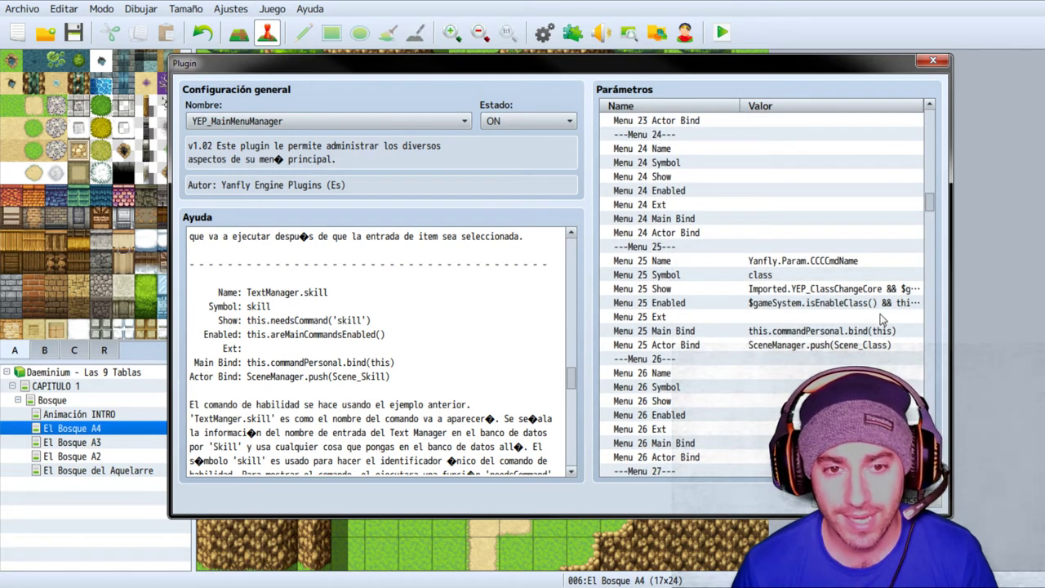
left_click(870, 261)
left_click(842, 235)
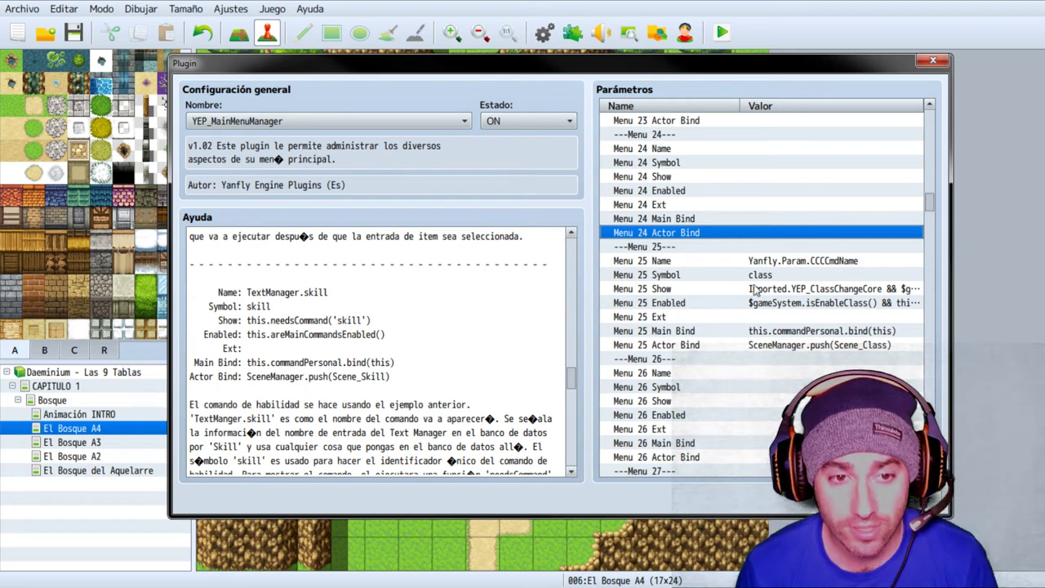
left_click(863, 262)
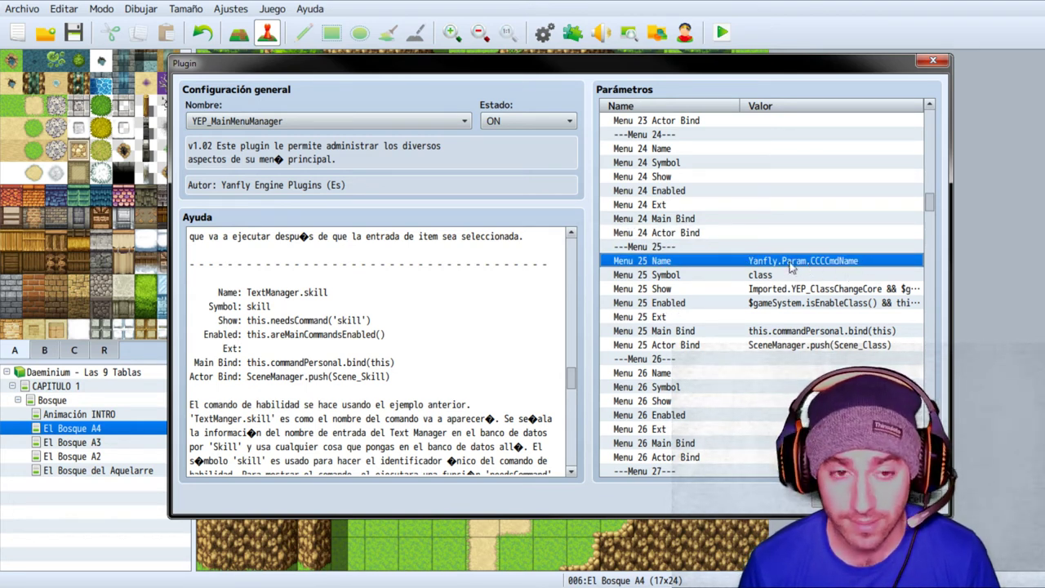
Step: Inspect both parts of the Menu 25 Show condition, YEP_ClassChangeCore and isShowClass, keeping its value
left_click(853, 290)
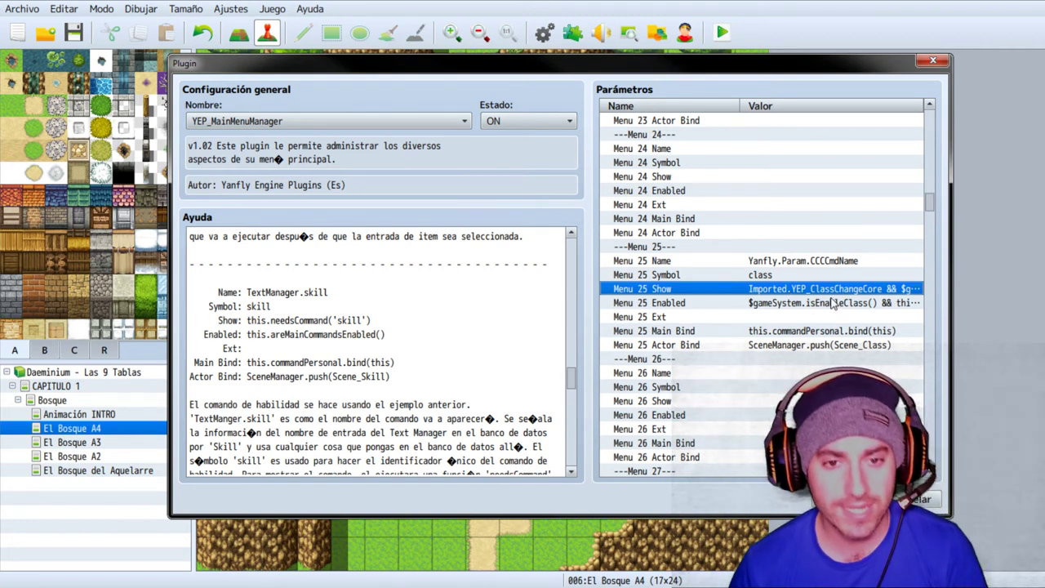
double_click(766, 289)
left_click(421, 280)
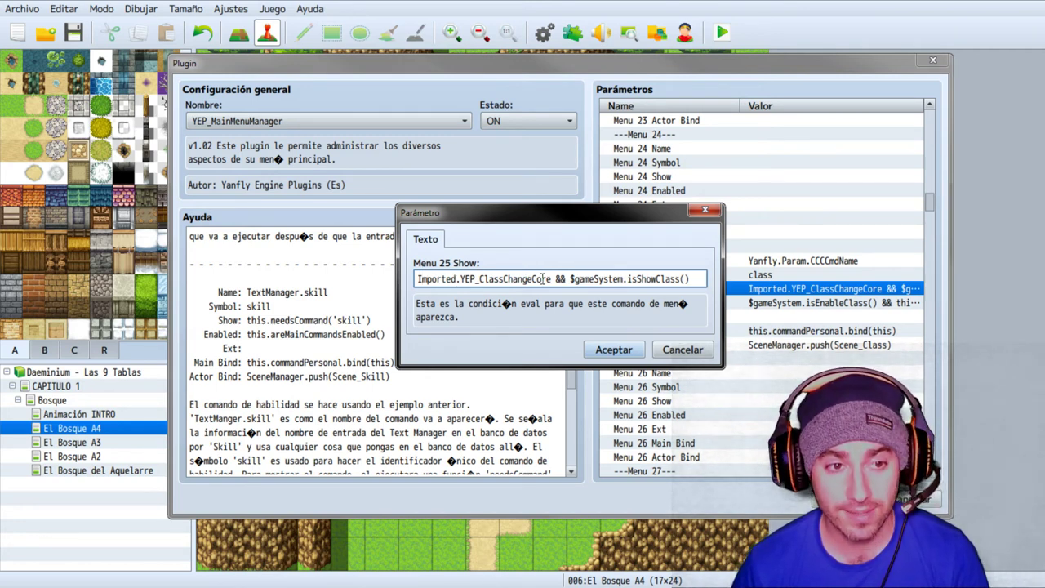
left_click_drag(551, 278, 414, 281)
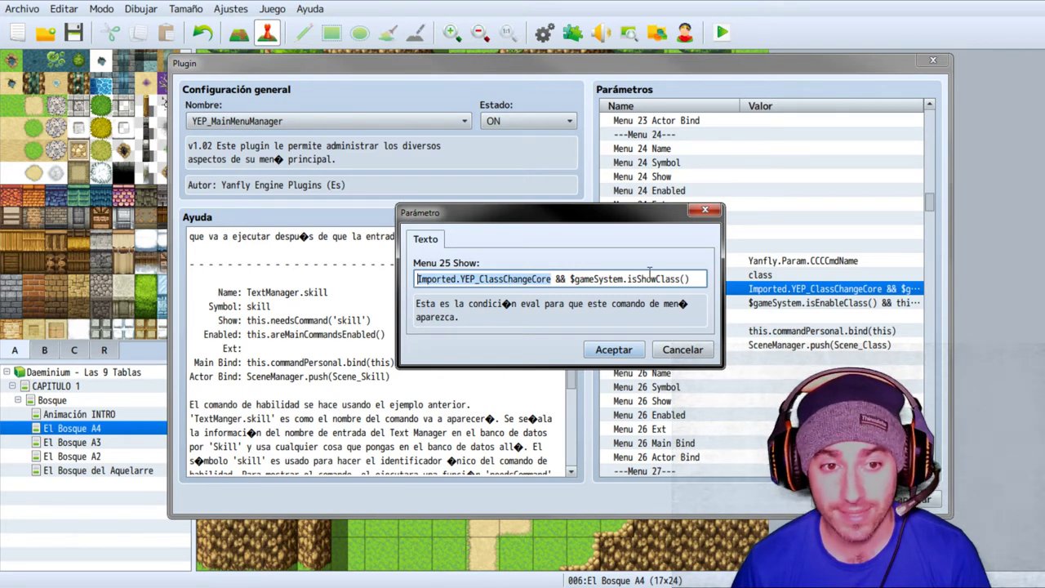
left_click_drag(692, 279, 624, 278)
left_click(573, 280)
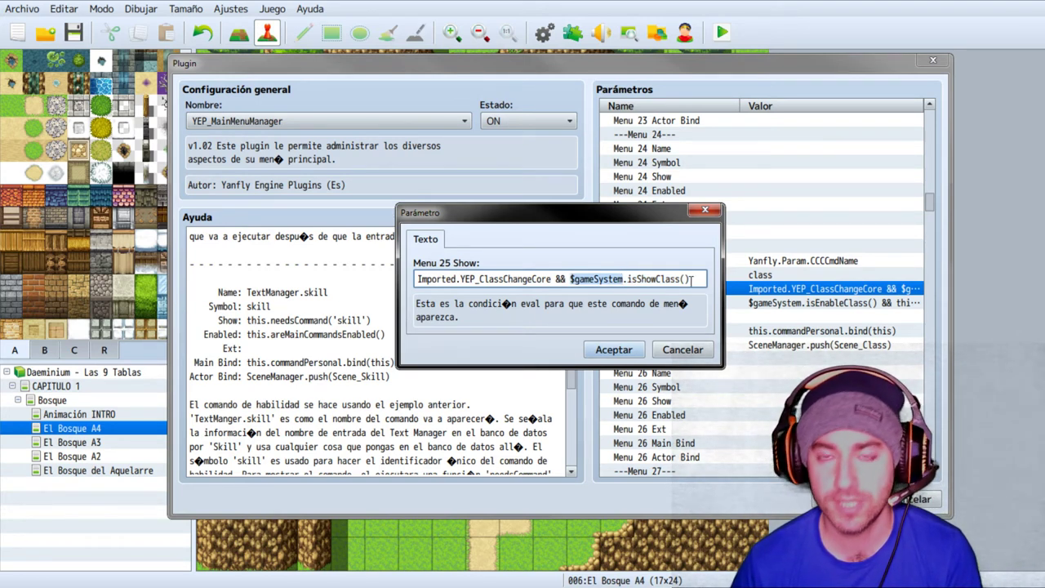
left_click(612, 349)
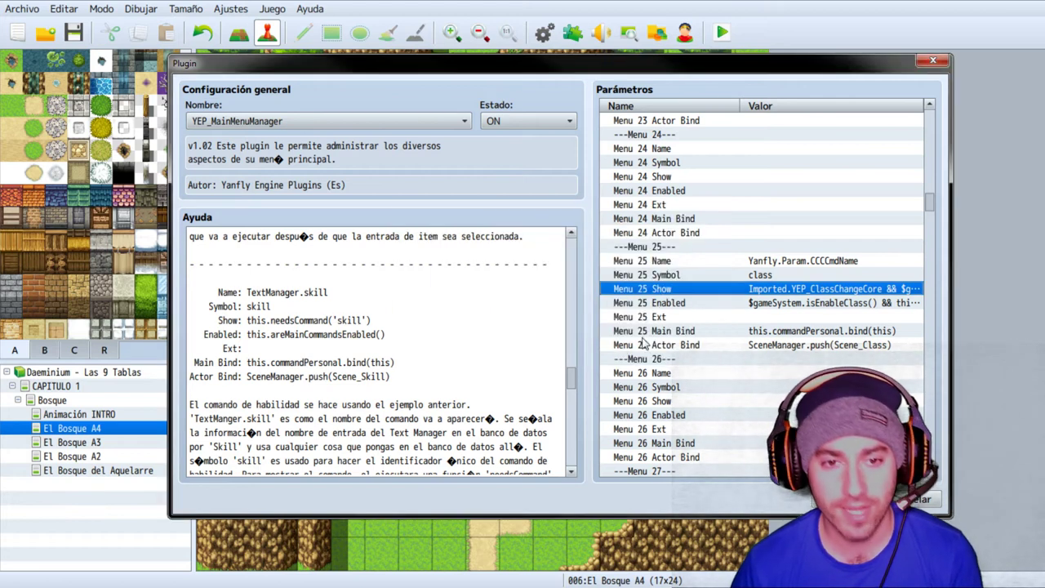
Step: Inspect the full Menu 25 Enabled condition, then review the Menu 25 Ext and Actor Bind parameters
double_click(783, 304)
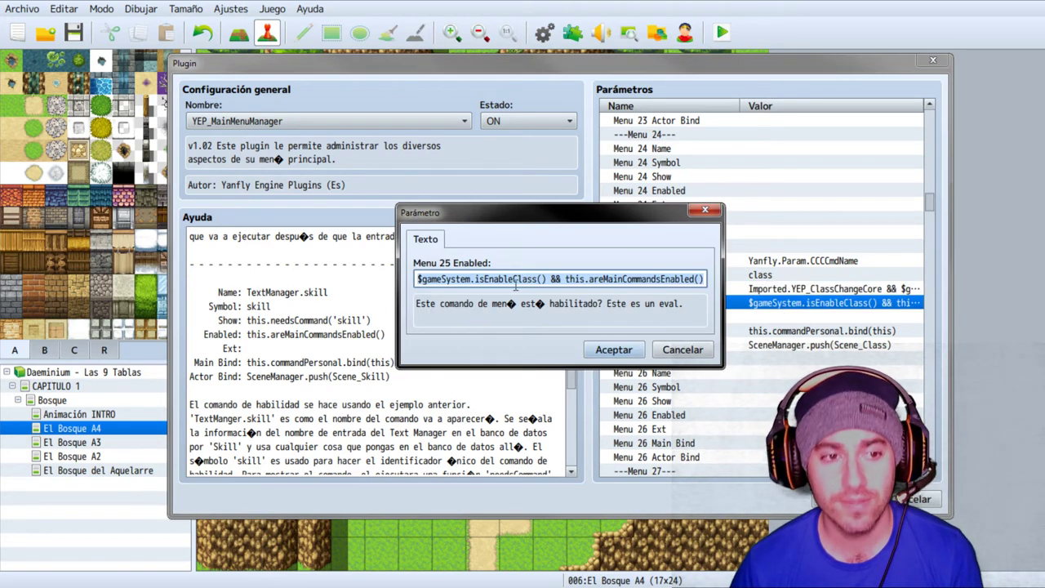
left_click(512, 279)
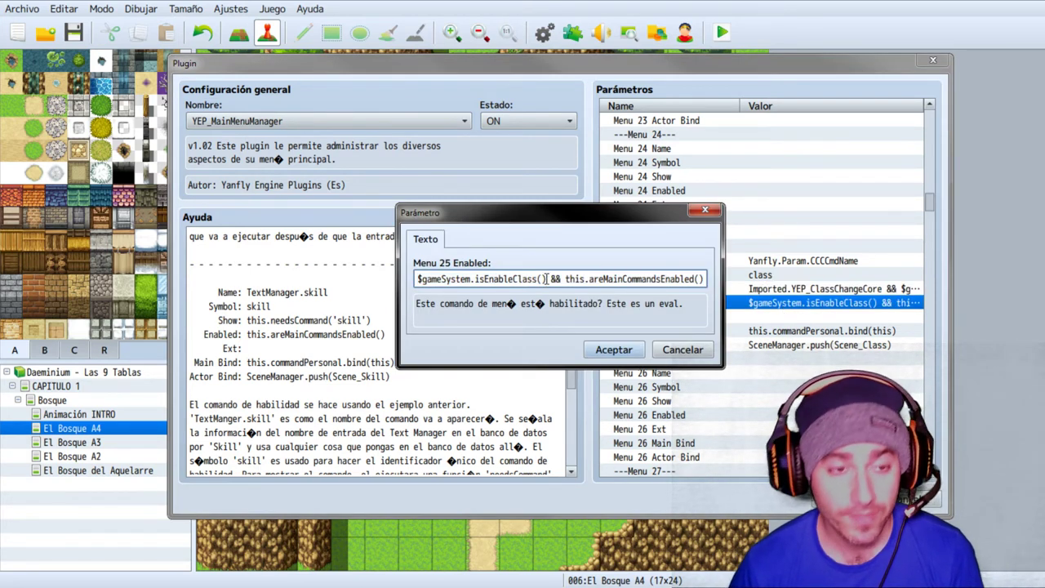
left_click_drag(547, 279, 433, 278)
left_click(596, 280)
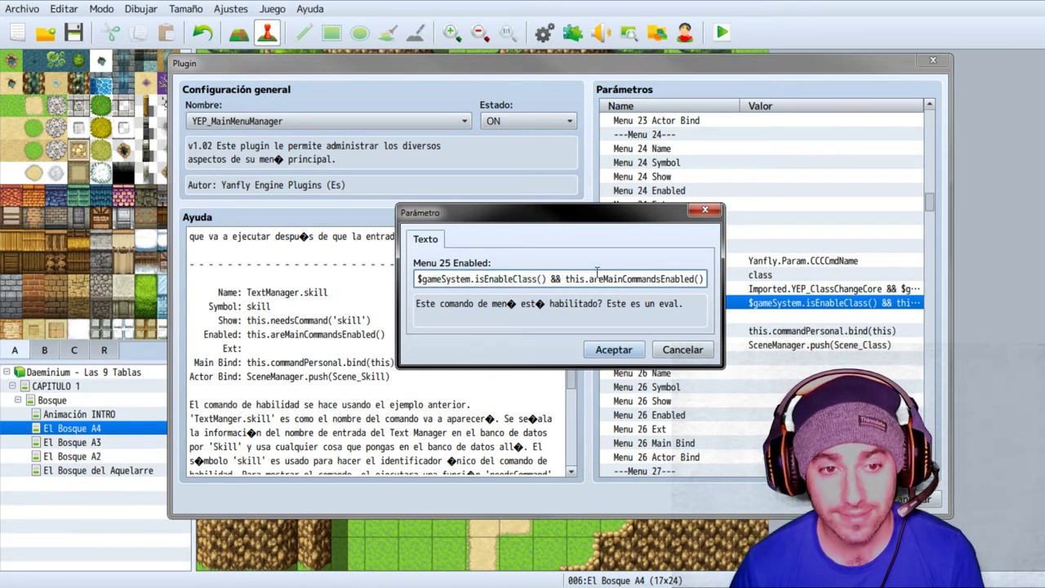
left_click_drag(589, 279, 758, 281)
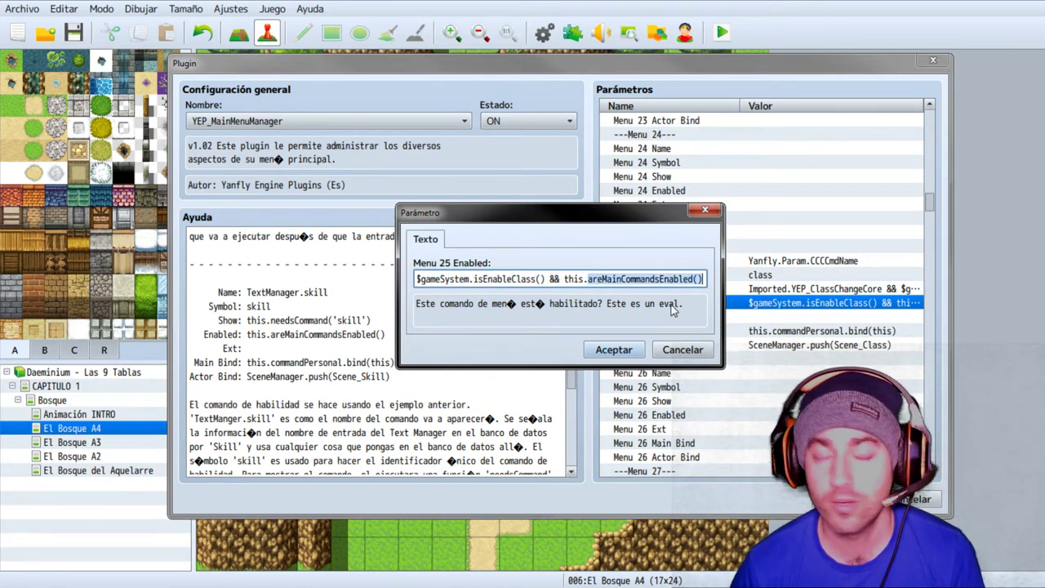
left_click(629, 349)
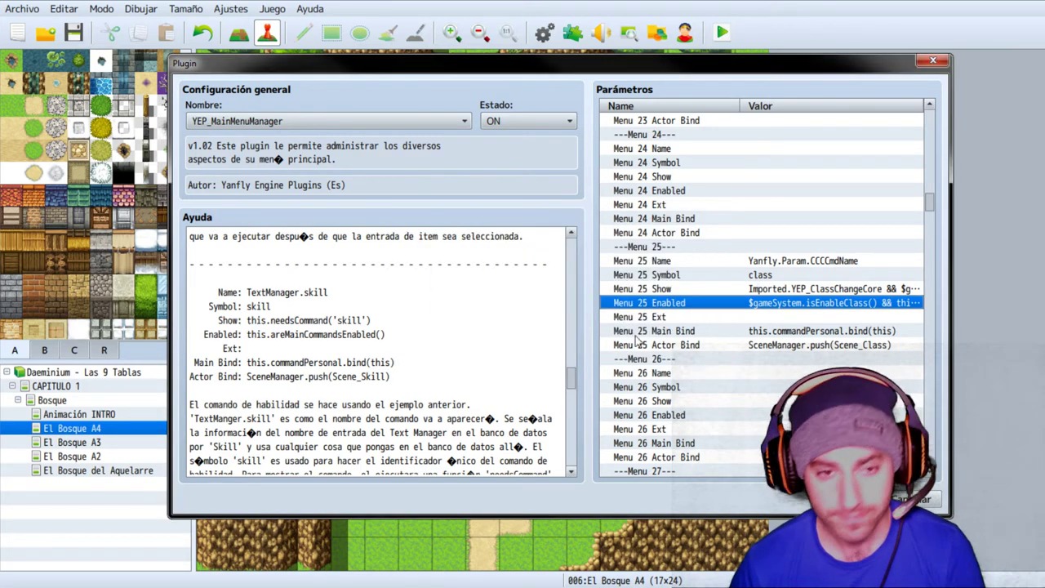
left_click(785, 317)
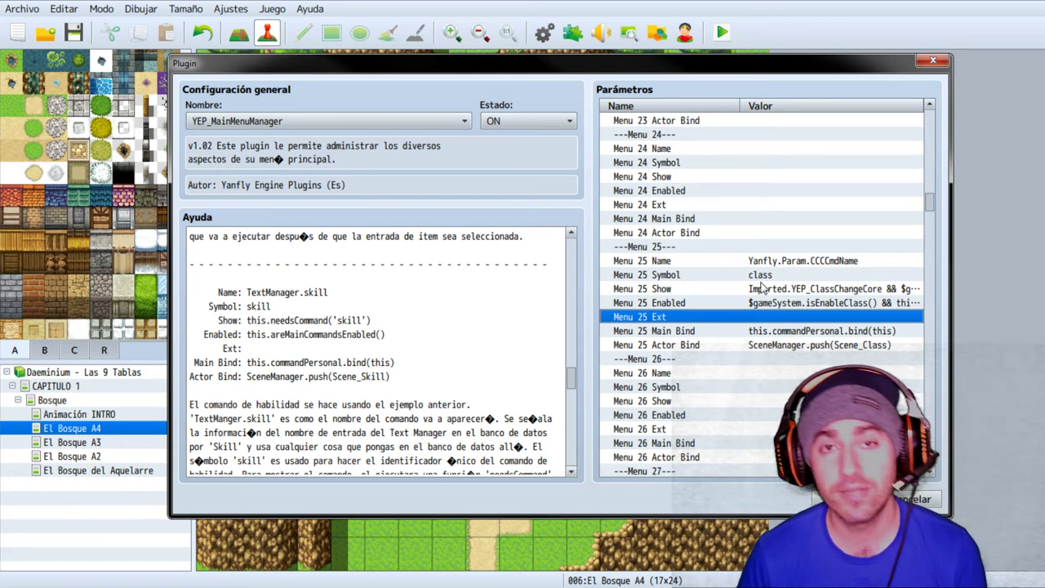
left_click(823, 349)
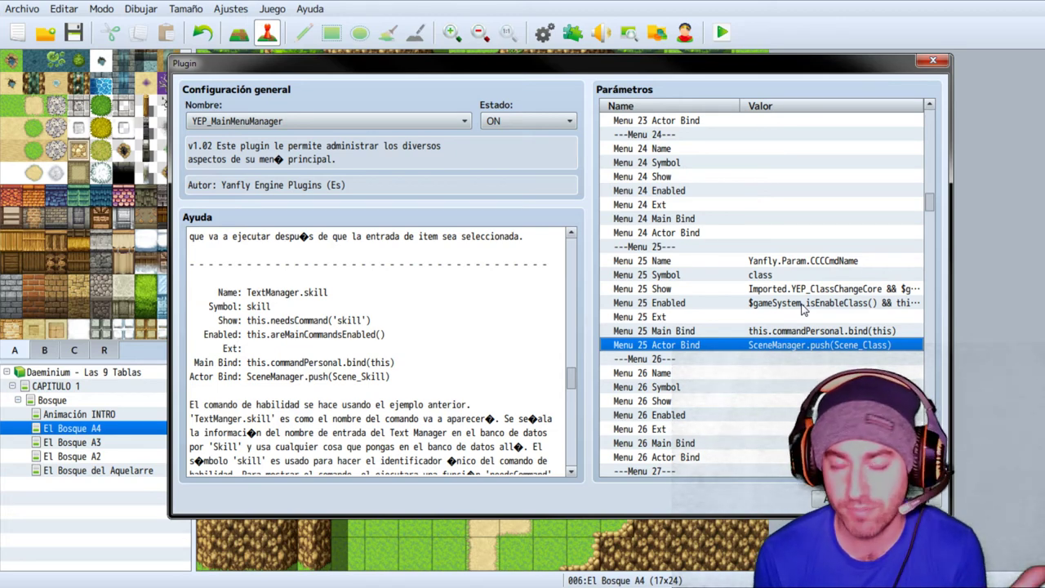
Step: Find the Menu 55 formation command in the parameter list and examine its Enabled parameter
scroll(800, 310, "down", 2)
scroll(799, 311, "down", 15)
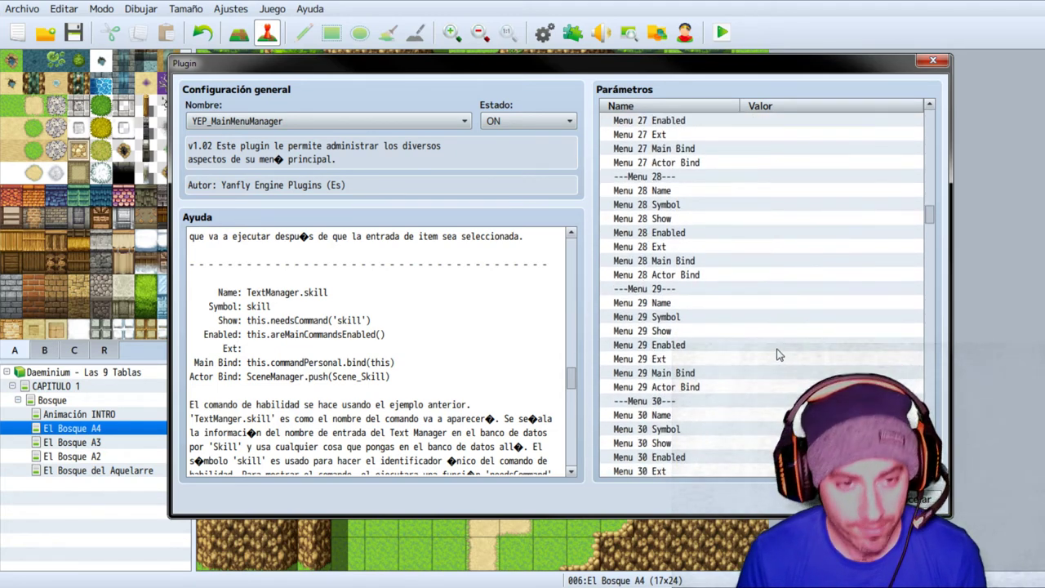
scroll(784, 336, "down", 14)
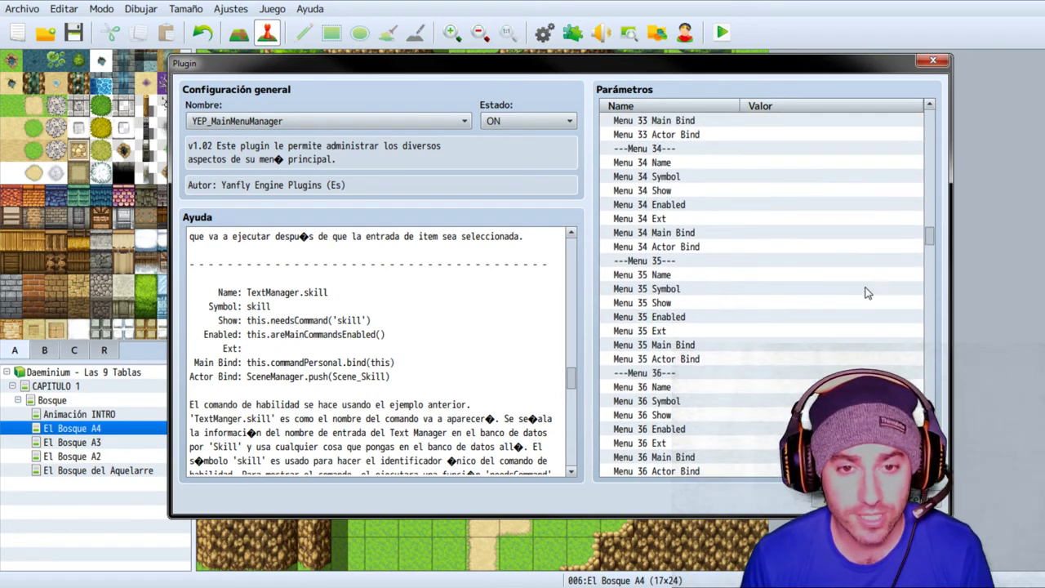
scroll(934, 266, "down", 11)
scroll(923, 311, "down", 20)
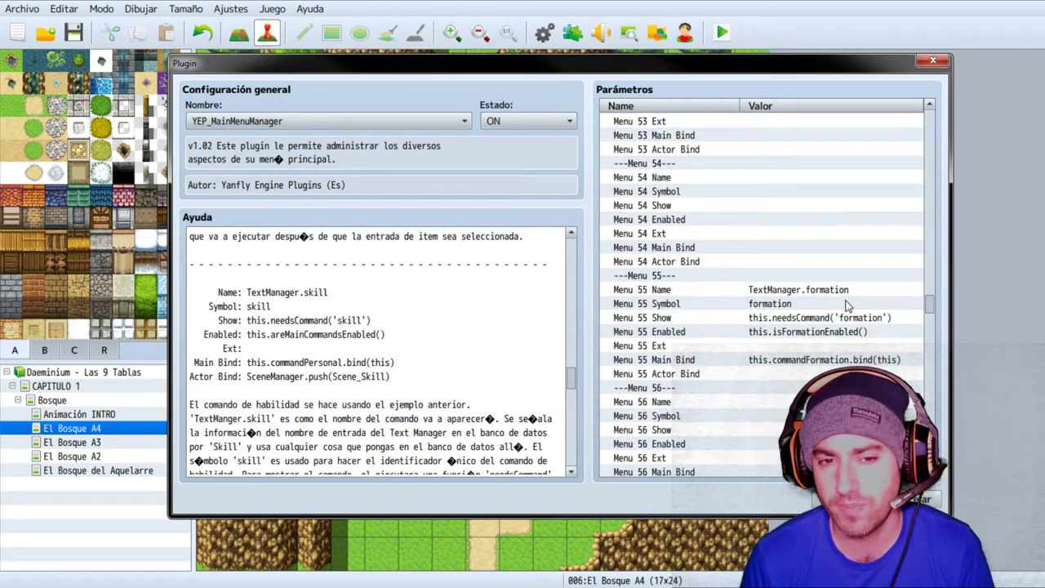
left_click(812, 331)
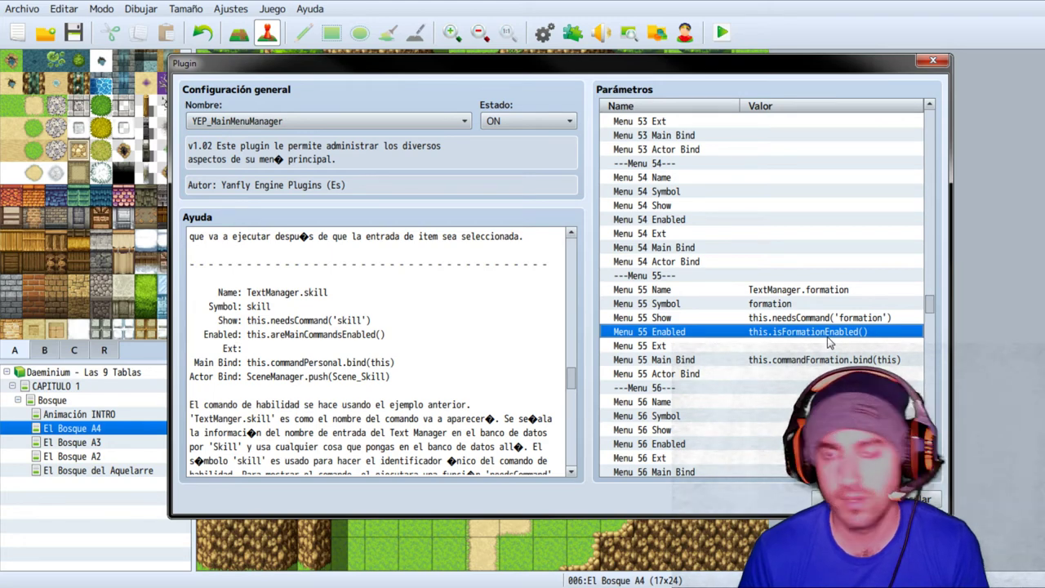
Step: Set the Menu 81 Name parameter of the first common event command to the quoted string 'Descansar'
scroll(827, 338, "down", 4)
left_click_drag(929, 315, 920, 414)
scroll(784, 227, "up", 5)
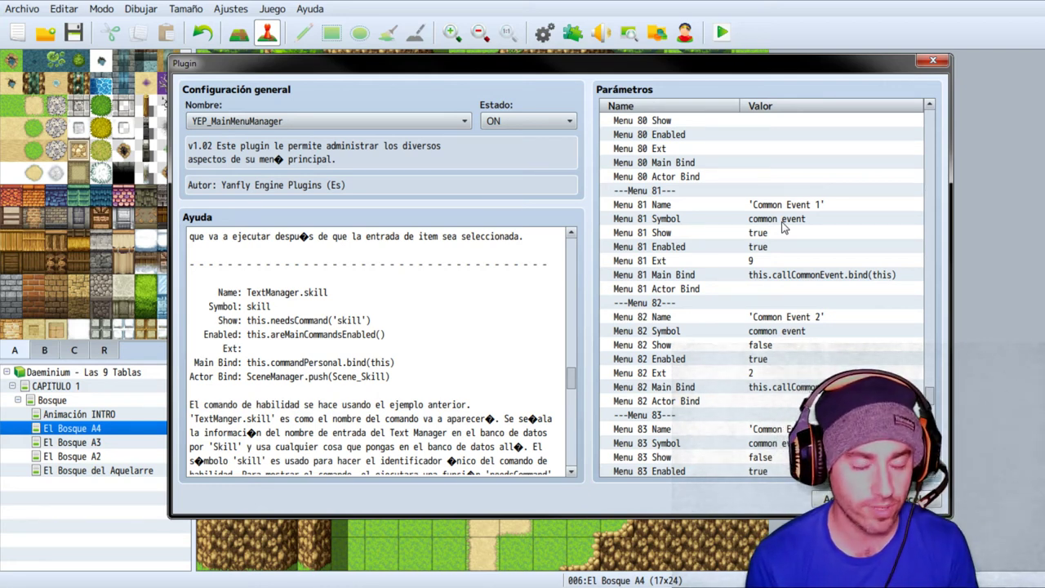
double_click(784, 205)
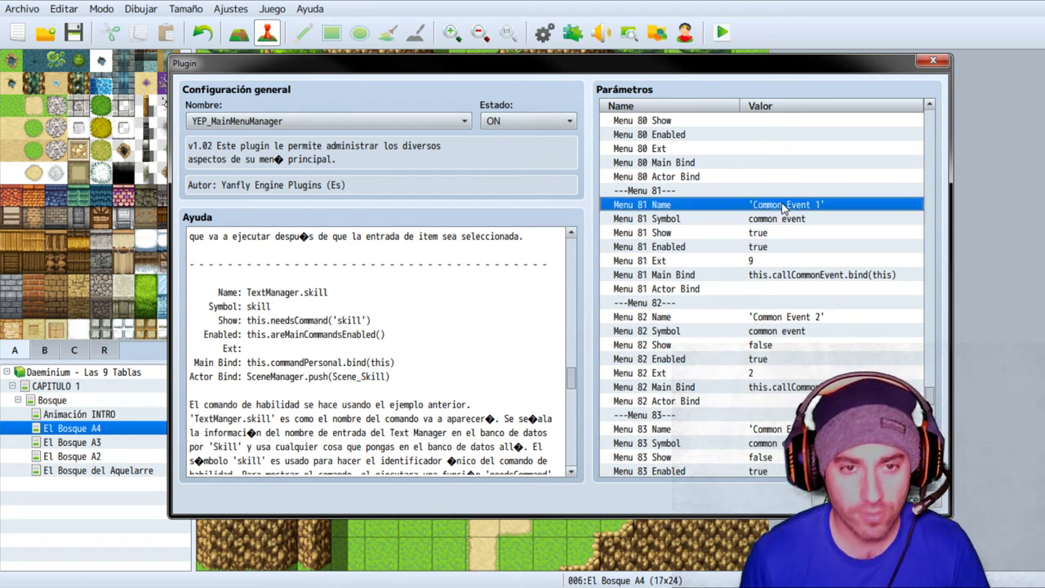
left_click(493, 278)
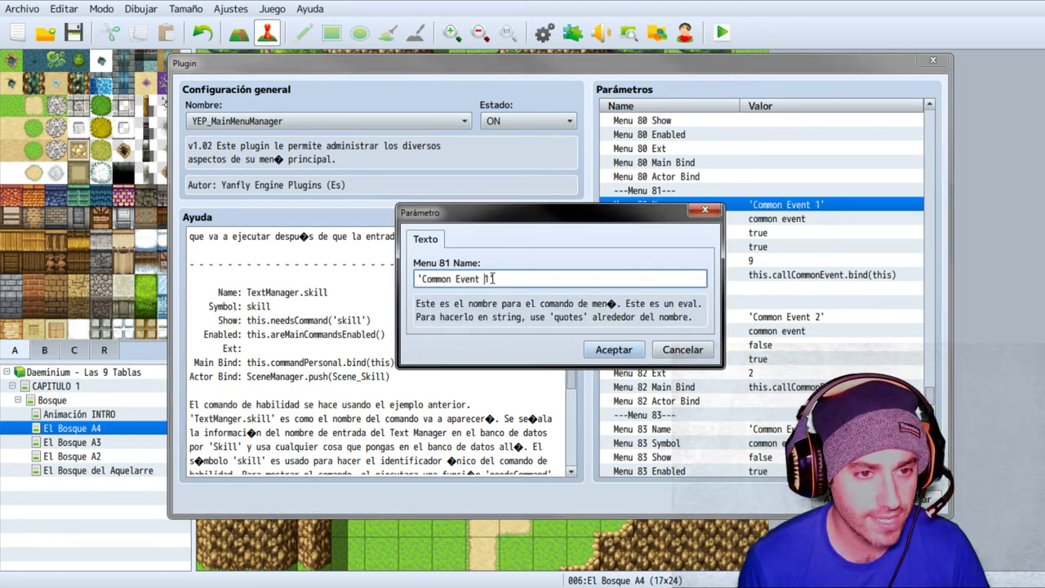
left_click_drag(490, 278, 424, 276)
type("Desc")
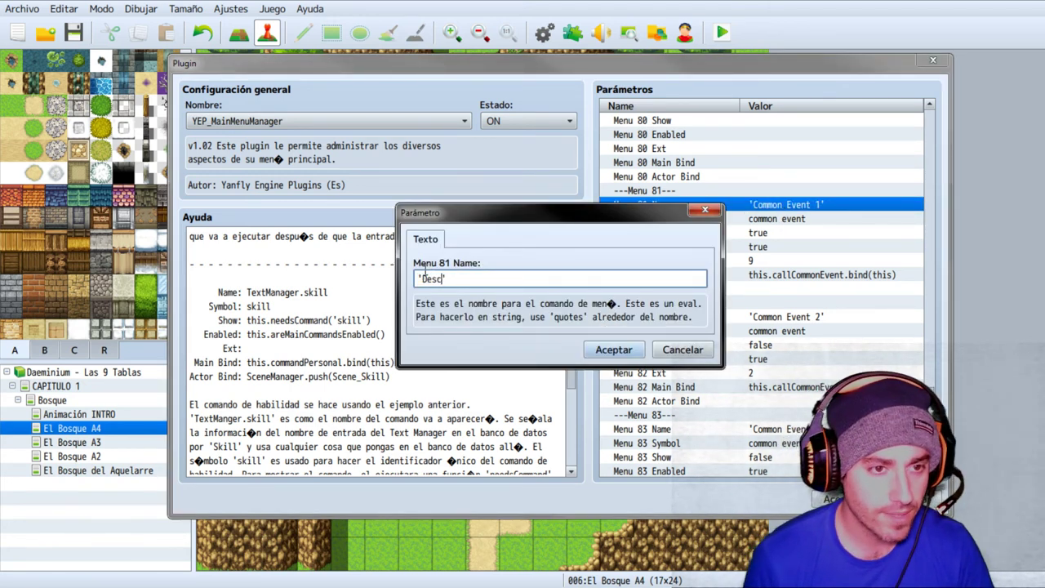
type("ansar")
left_click(616, 351)
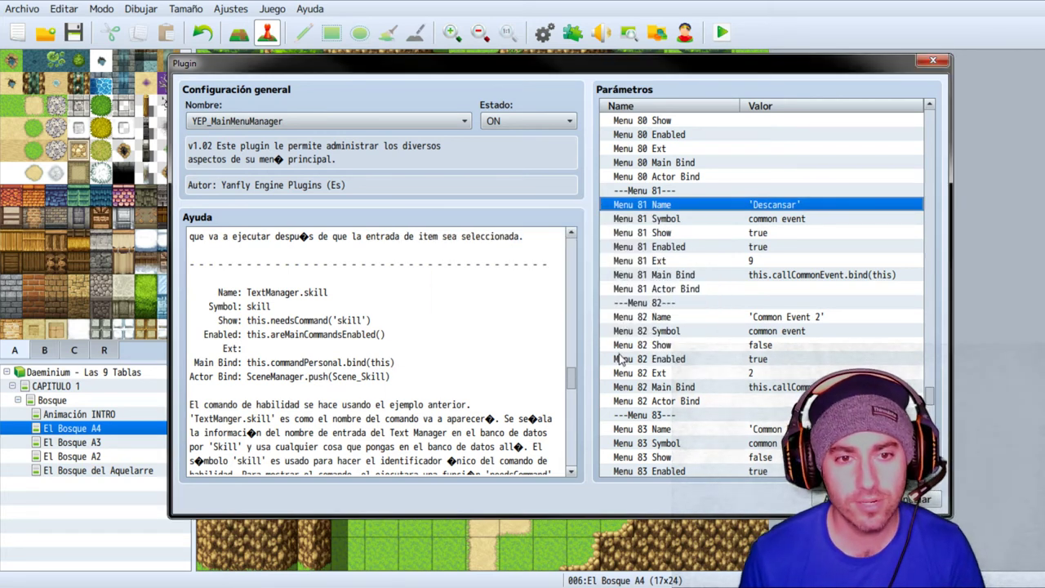
Step: Examine the Menu 81 Symbol, Ext and Main Bind parameters that make the command call a common event
left_click(777, 223)
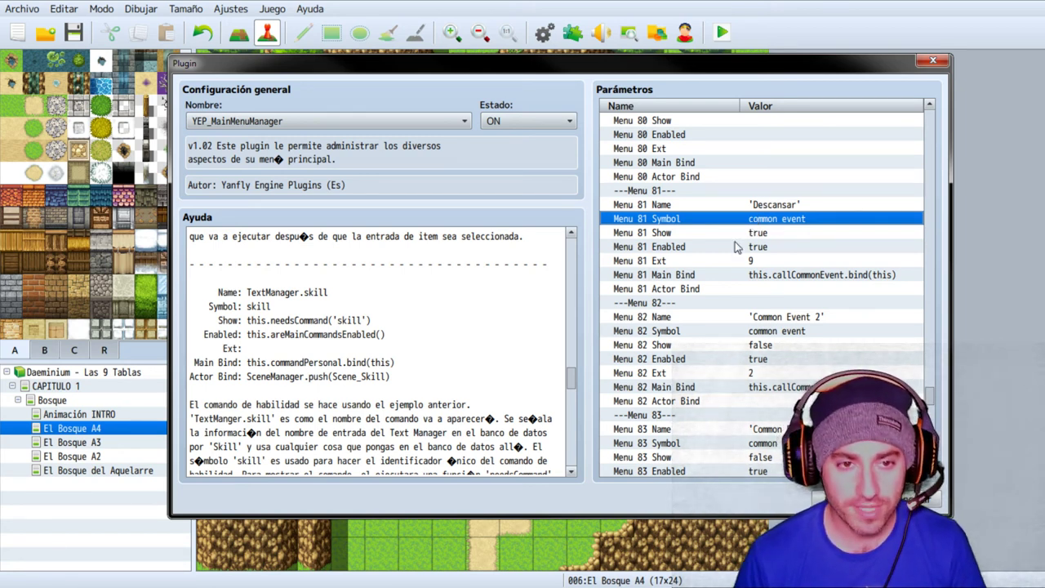
left_click(684, 261)
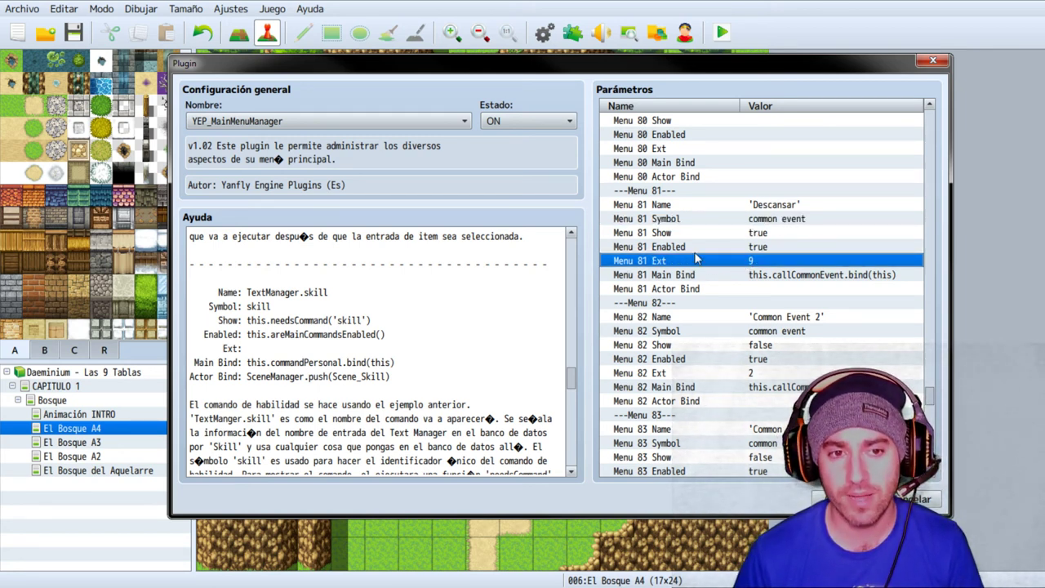
left_click(801, 276)
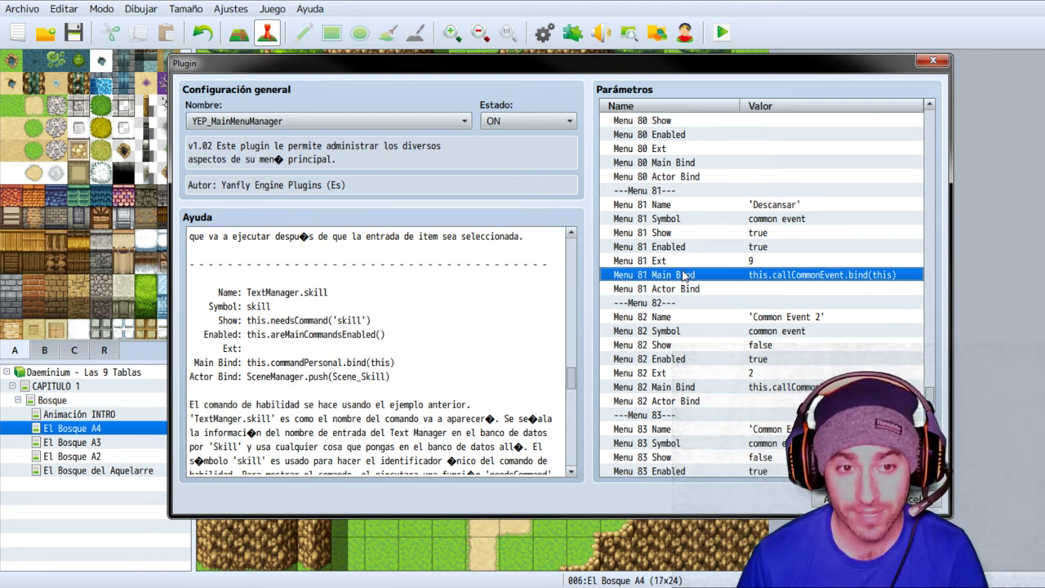
left_click(756, 261)
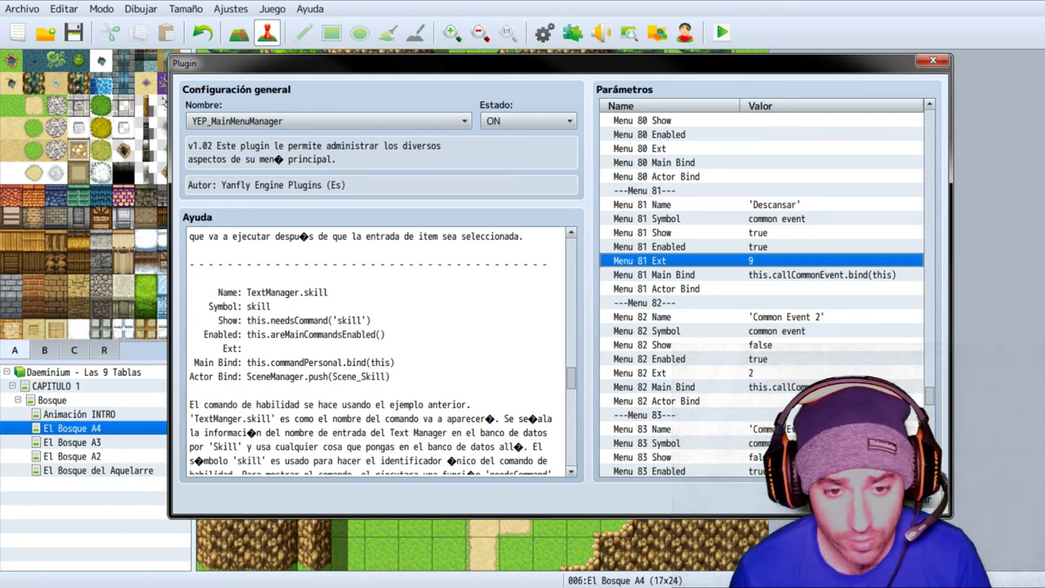
Step: Close the plugin settings and the plugin manager without saving the parameter changes
key("Escape")
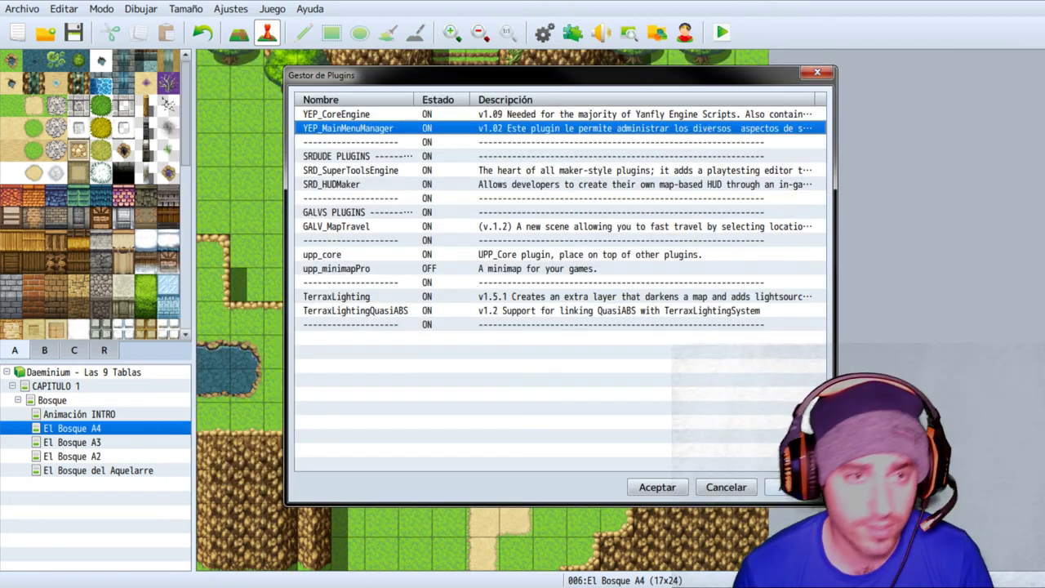
left_click(716, 490)
left_click(565, 39)
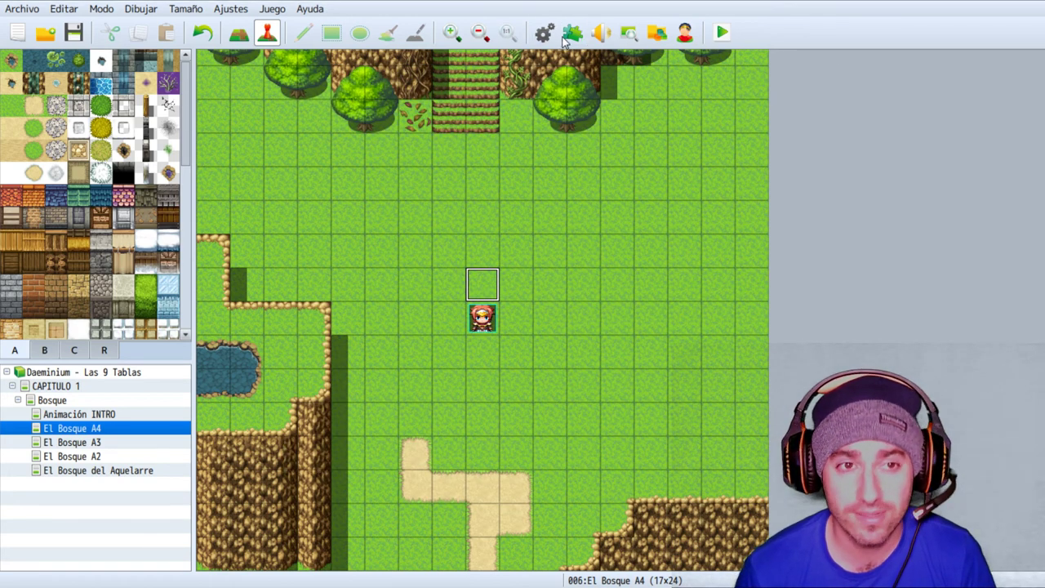
left_click(814, 79)
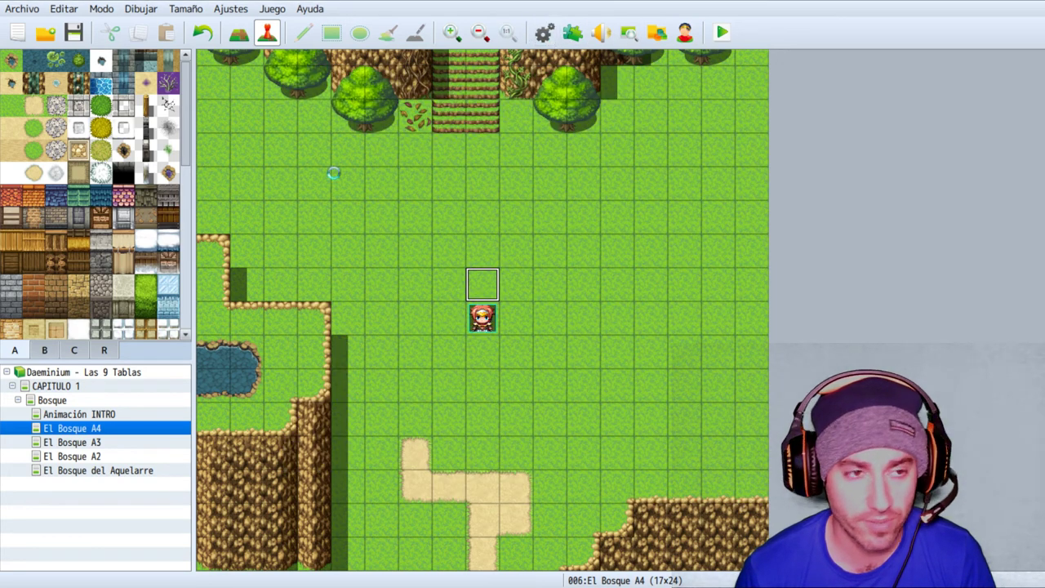
Step: Add a Cambiar PV command that increases the whole party's HP by 400 to common event 0009, and close the database without accepting
key("F9")
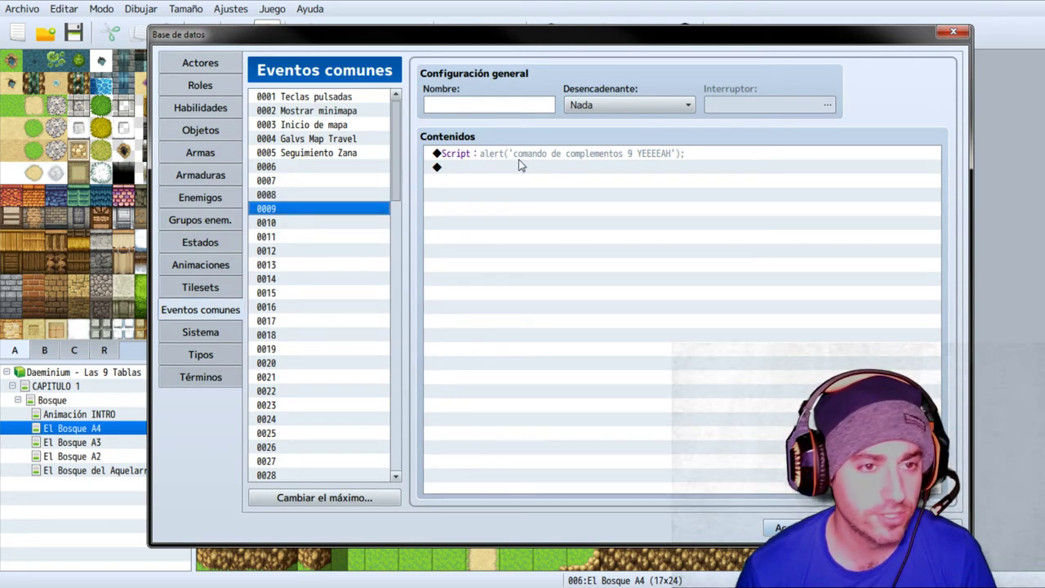
double_click(488, 167)
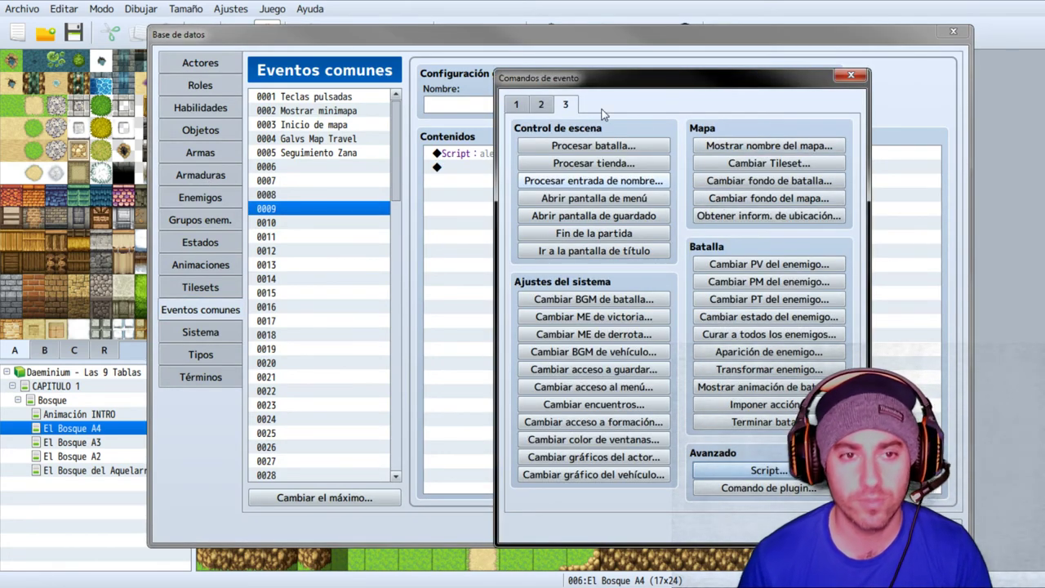
left_click(542, 106)
left_click(569, 108)
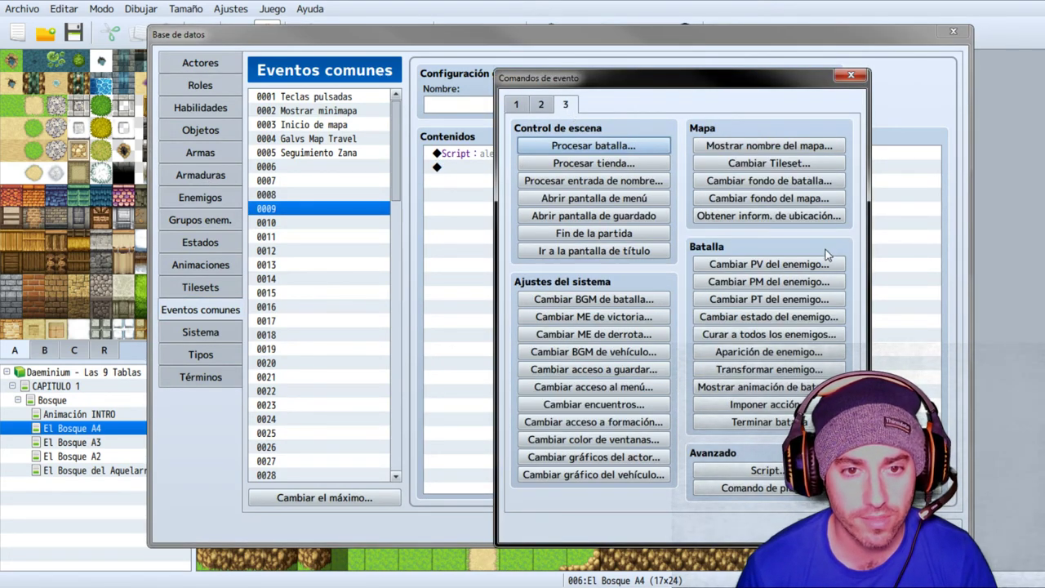
left_click(521, 105)
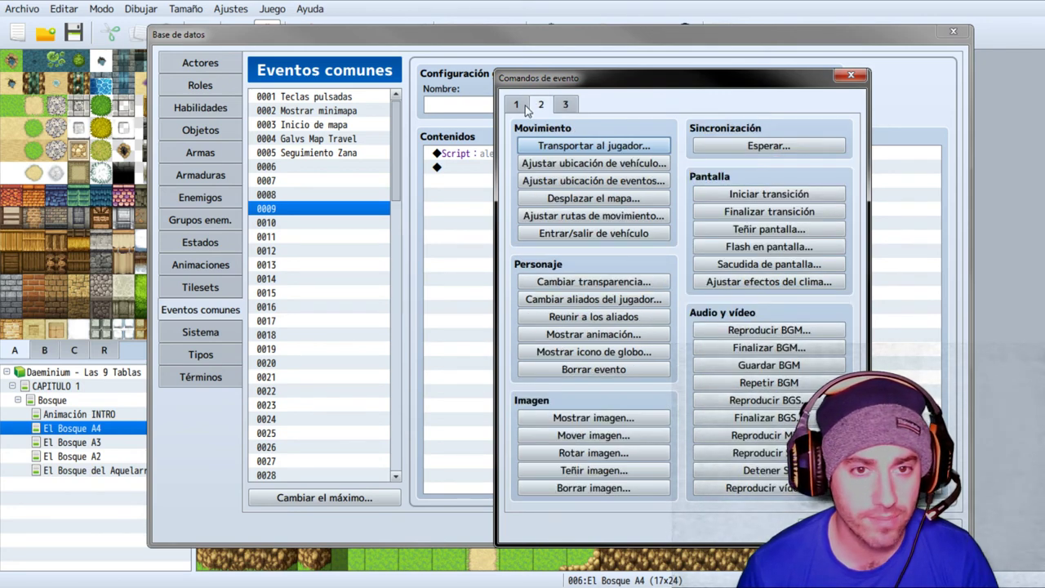
left_click(518, 104)
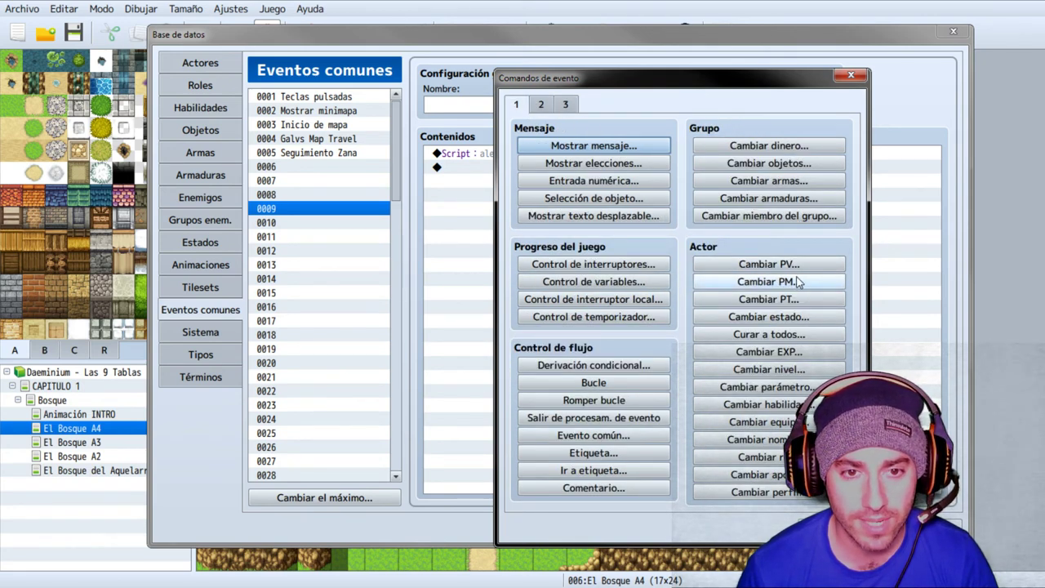
left_click(796, 264)
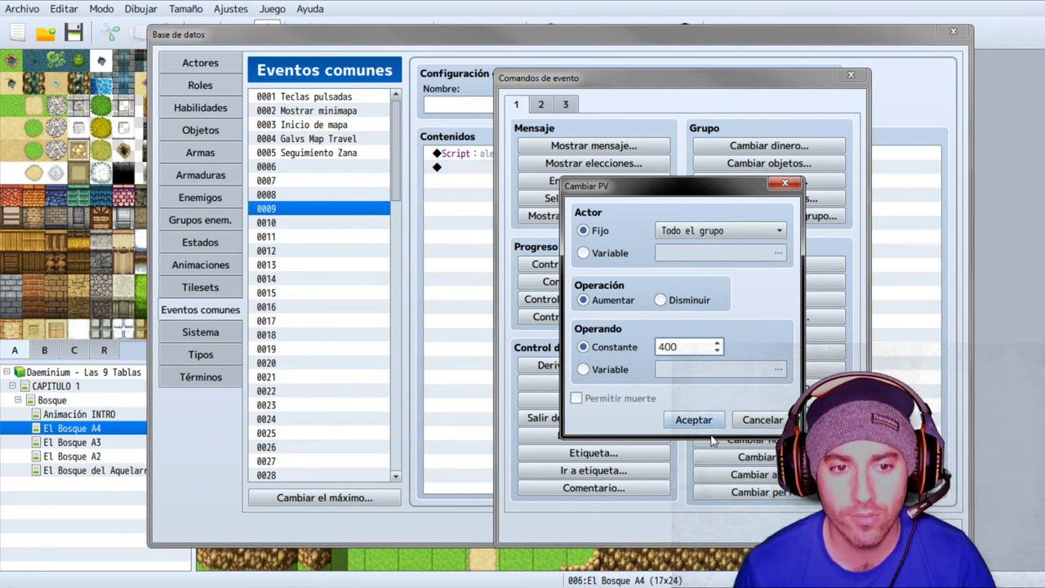
left_click(708, 421)
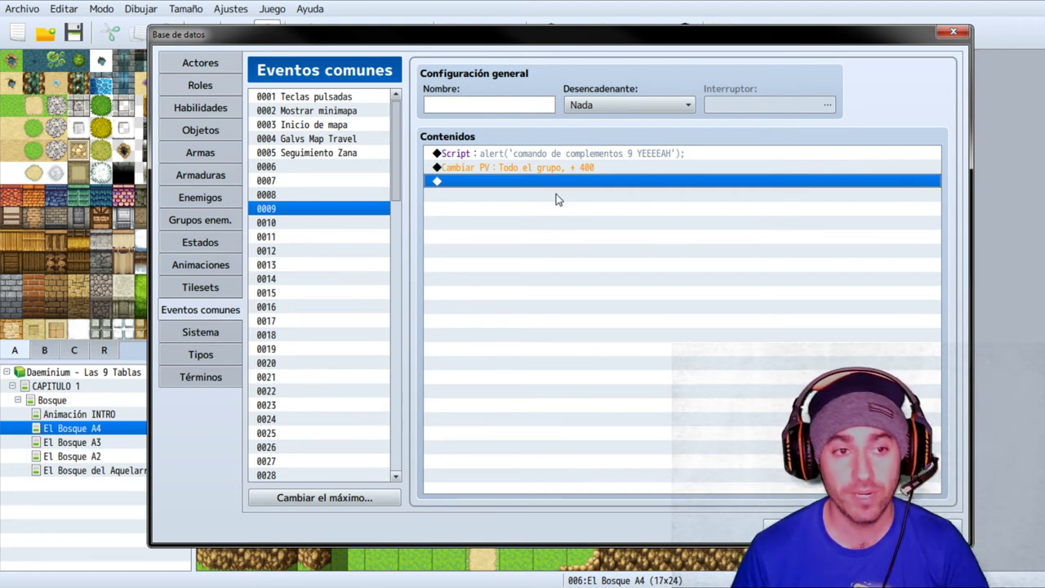
left_click(519, 155)
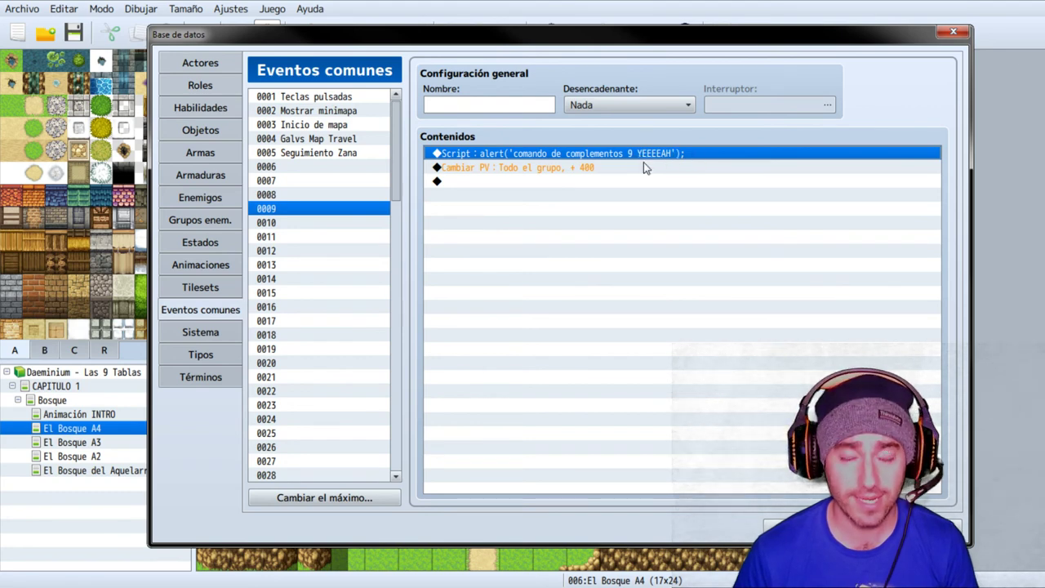
key("Escape")
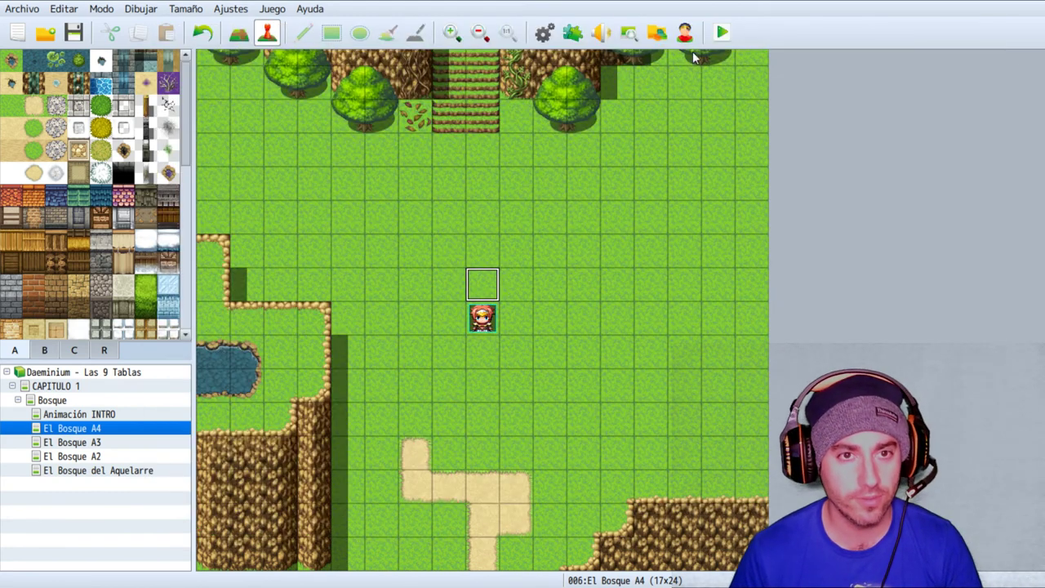
Step: Playtest the project from a new game, run the Descansar command from the main menu and dismiss its alert
left_click(722, 32)
left_click(501, 326)
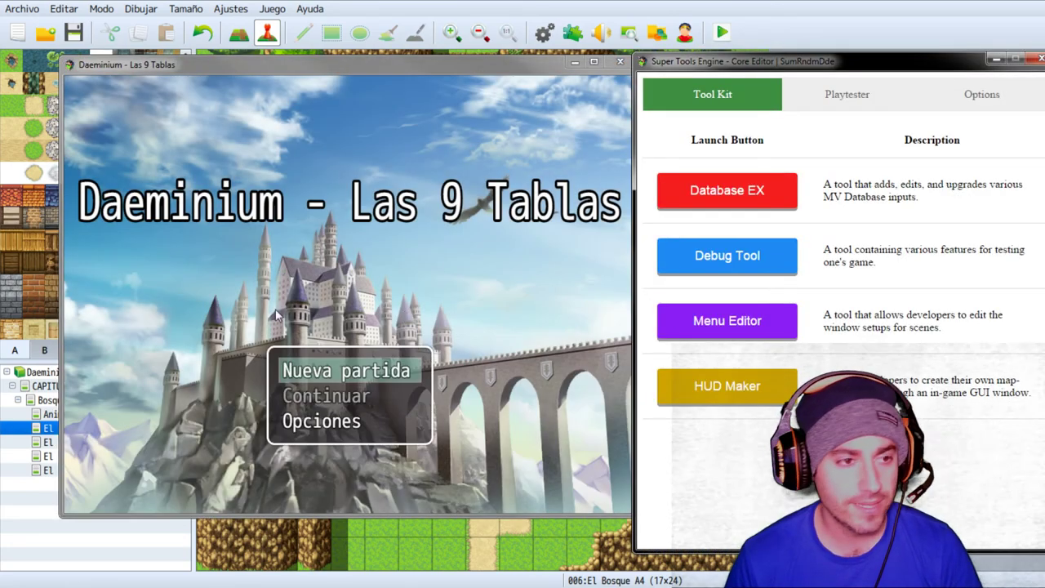
left_click(335, 370)
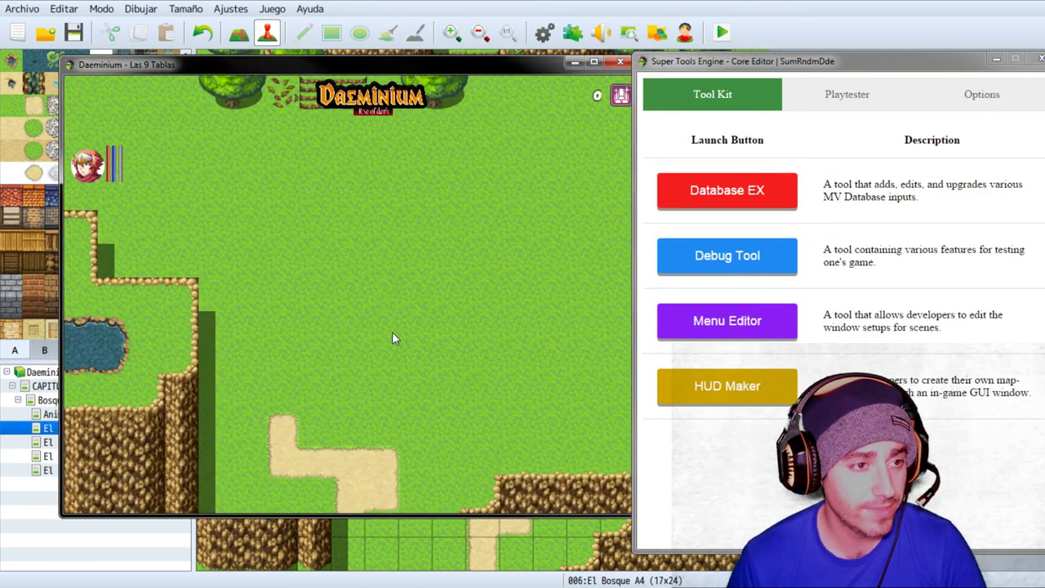
right_click(392, 332)
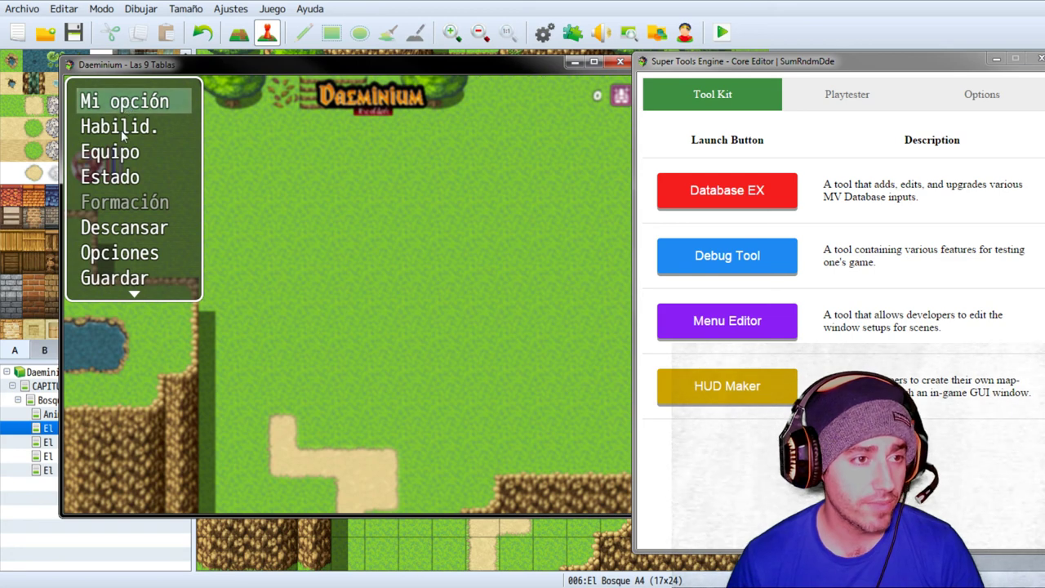
left_click(125, 231)
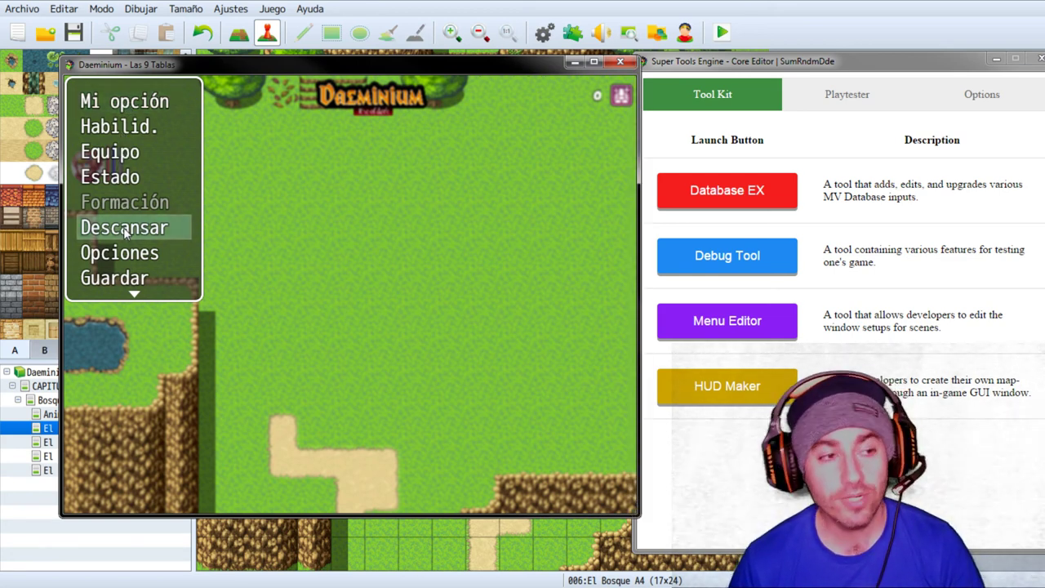
left_click(122, 231)
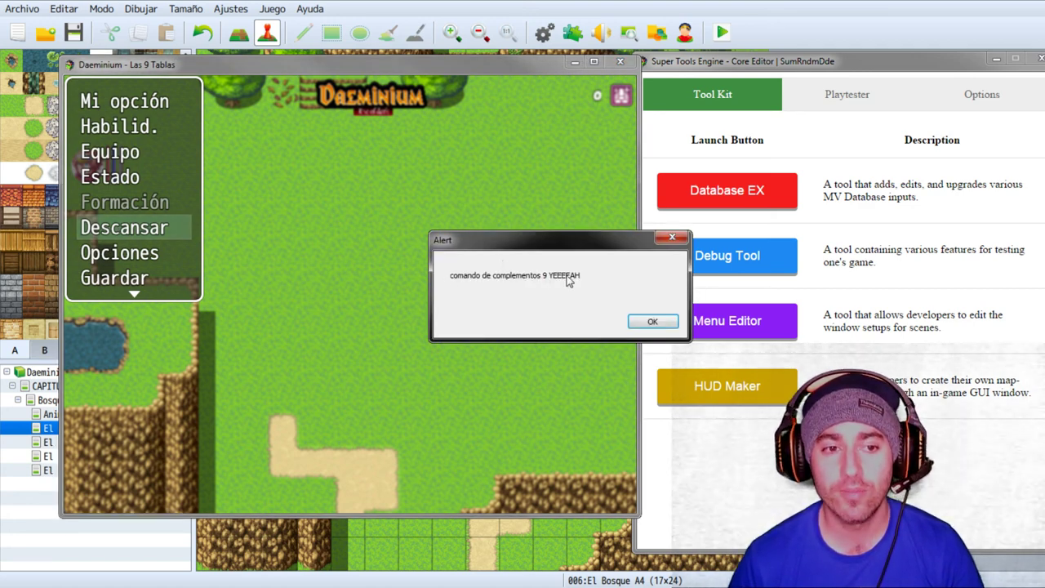
left_click(652, 321)
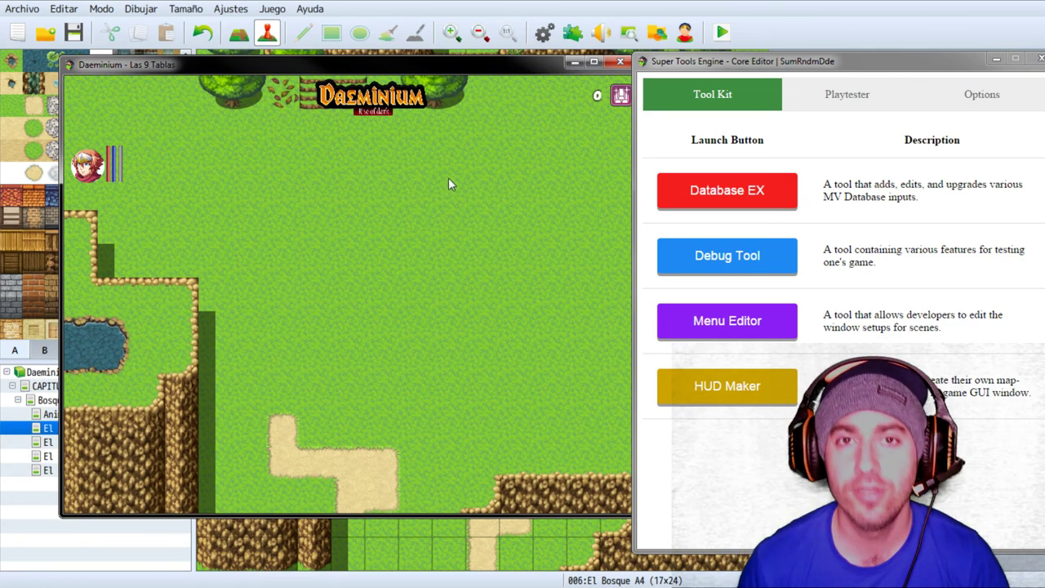
Step: Open the Debug command from the in-game main menu to view its switches and variables, and close the playtest
key("Escape")
scroll(166, 159, "down", 2)
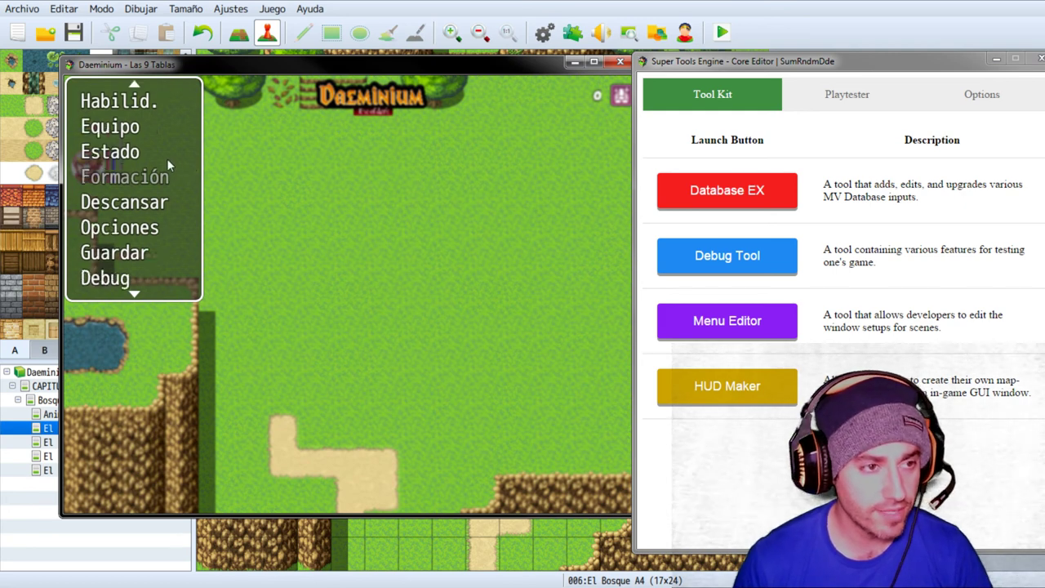
left_click(106, 256)
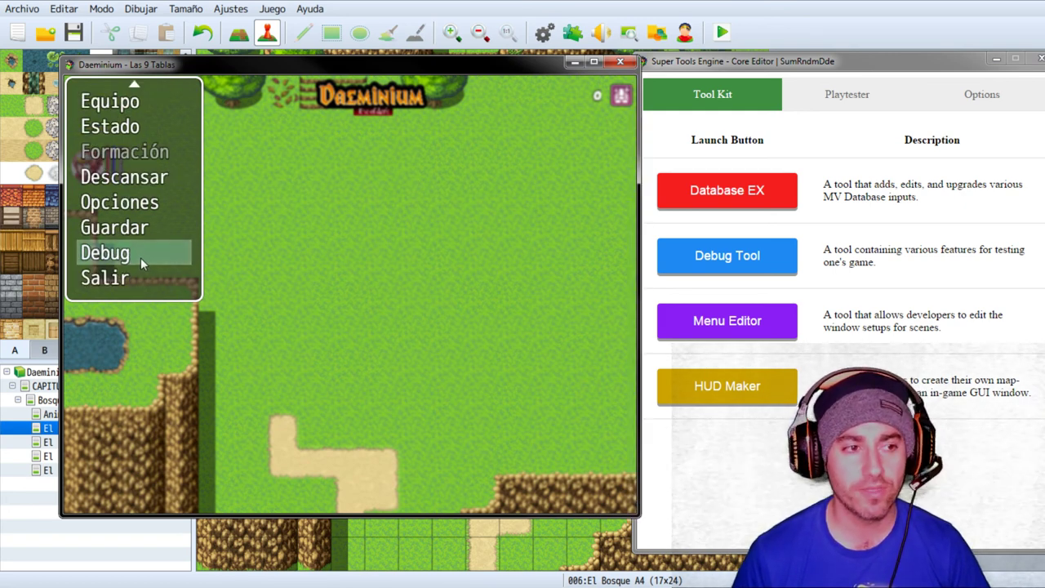
left_click(128, 256)
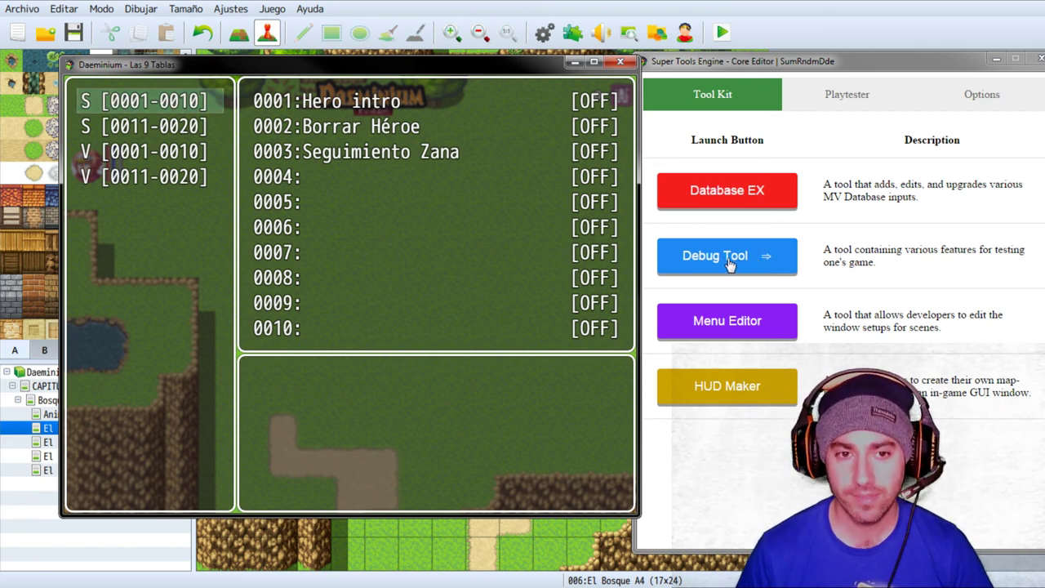
left_click(620, 61)
left_click(599, 322)
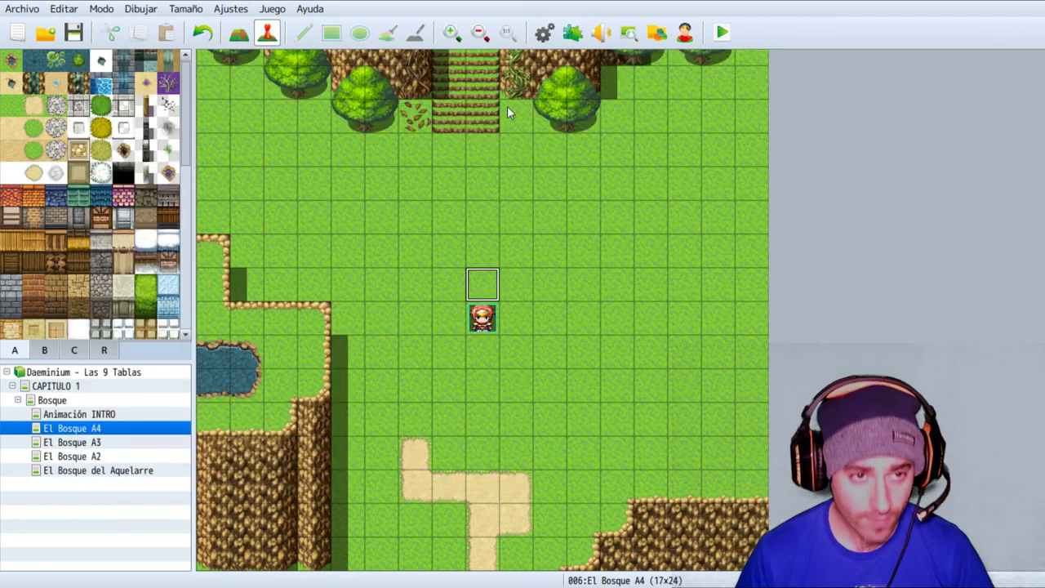
Step: Reopen the YEP_MainMenuManager parameters and examine the Menu 99 Show parameter of the Debug command
left_click(567, 37)
double_click(346, 130)
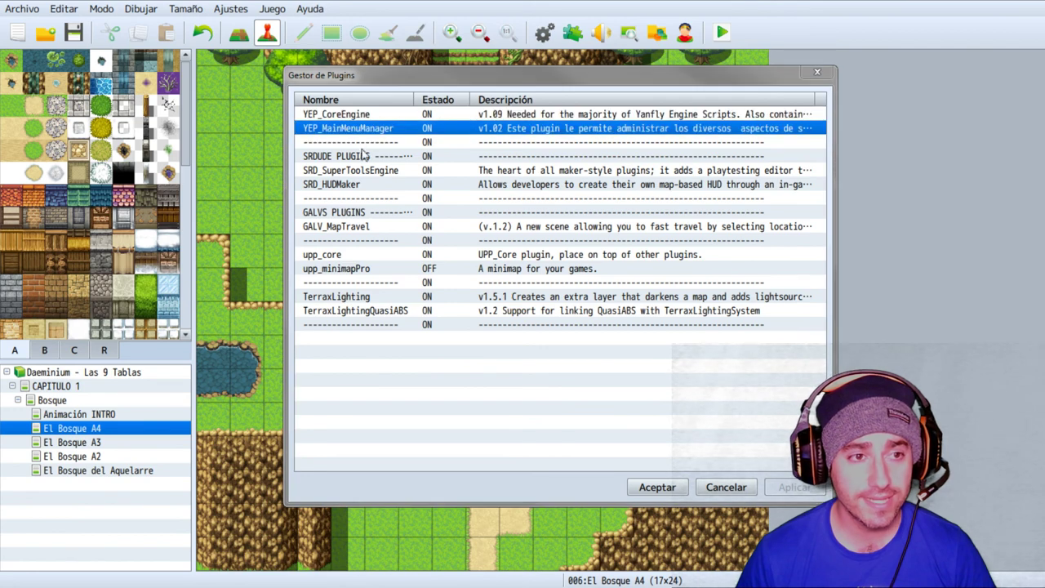
left_click(708, 321)
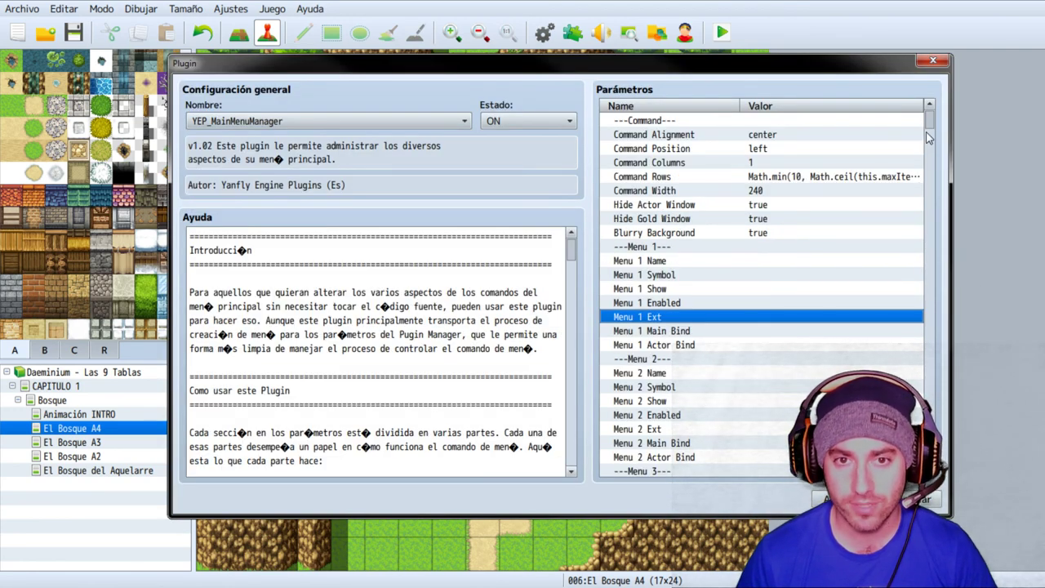
left_click_drag(927, 139, 929, 426)
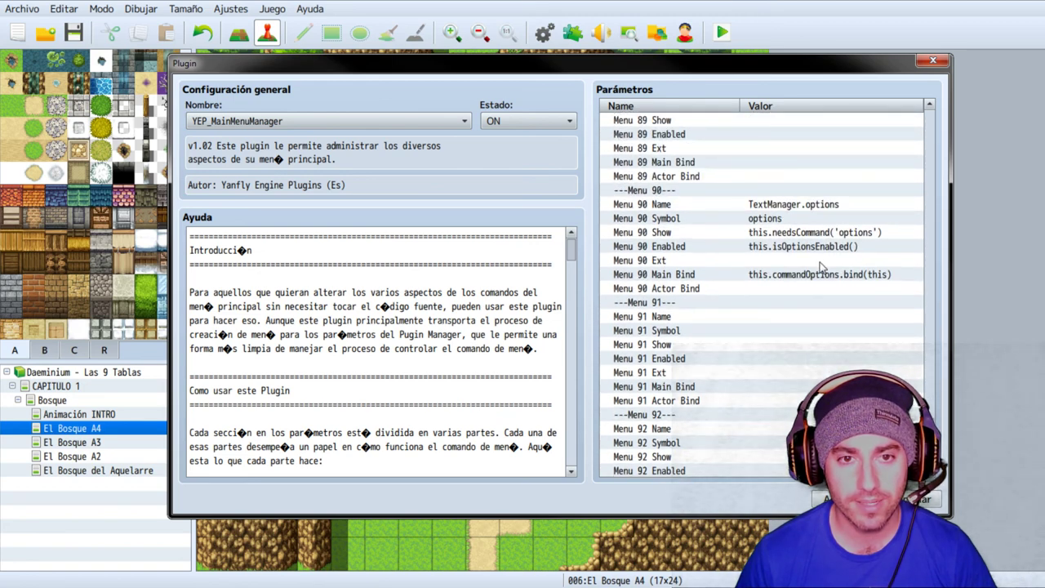
scroll(762, 295, "down", 11)
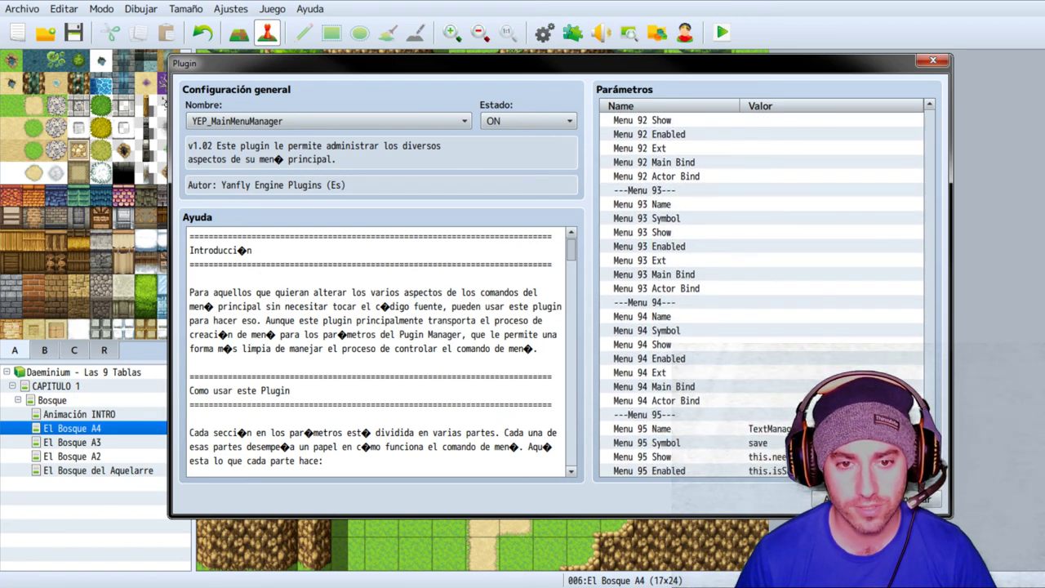
scroll(799, 326, "down", 14)
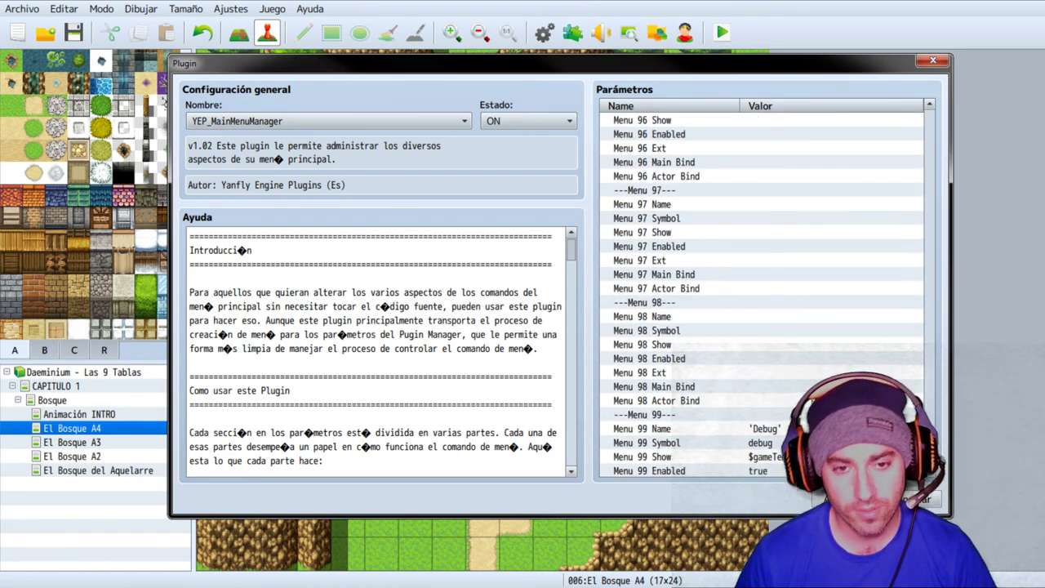
scroll(798, 327, "down", 2)
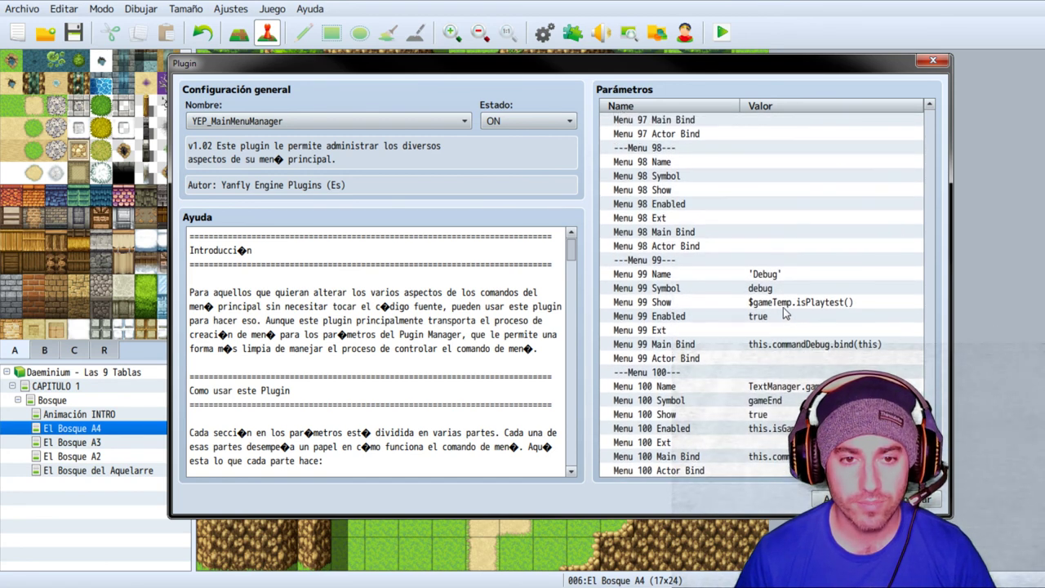
left_click(678, 302)
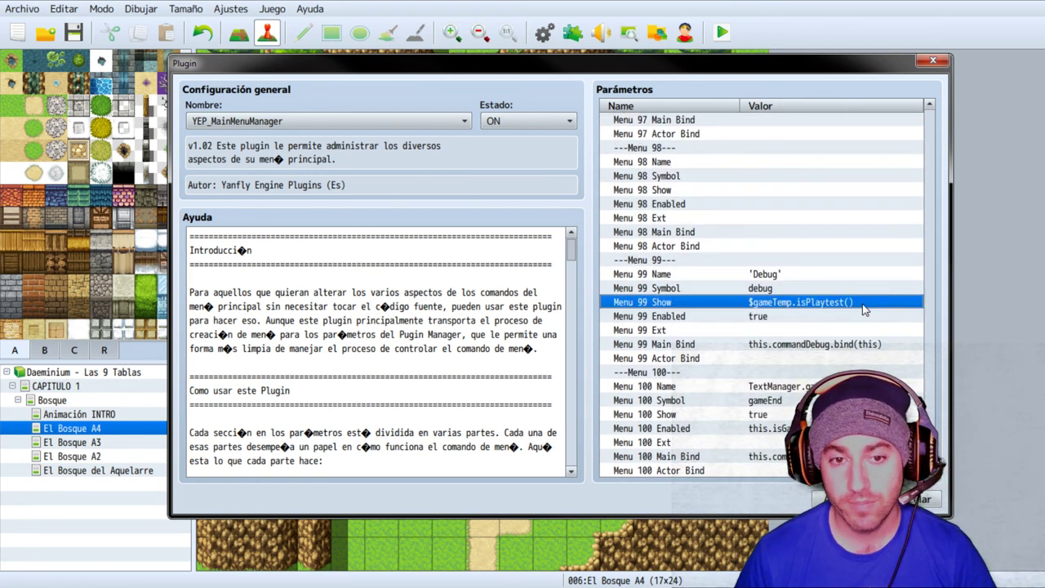
Step: Clear the Menu 99 Main Bind, Enabled, Show, Symbol and Name values of the Debug command, and close the plugin manager without saving
left_click(815, 344)
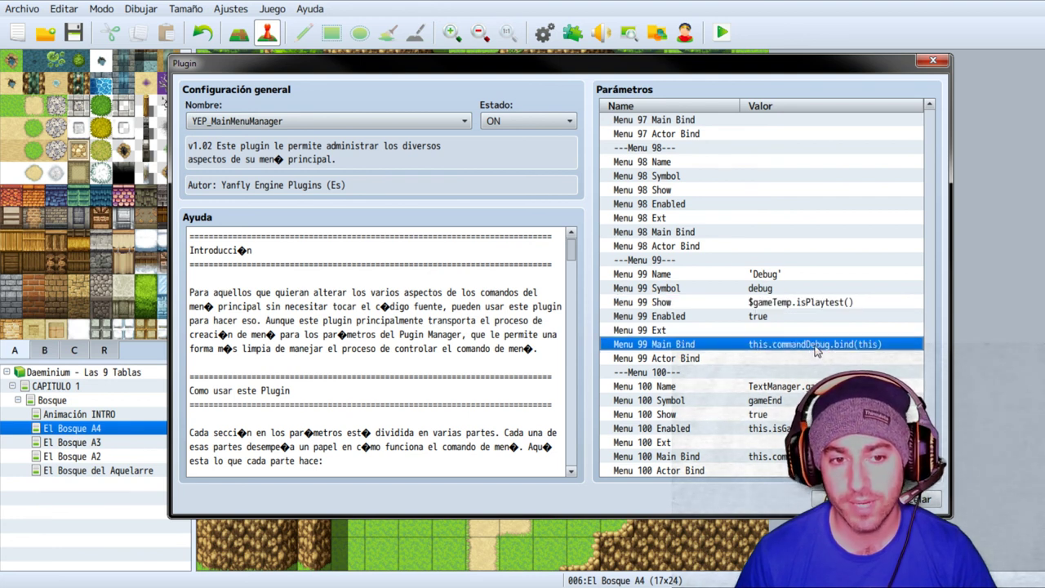
left_click(769, 316)
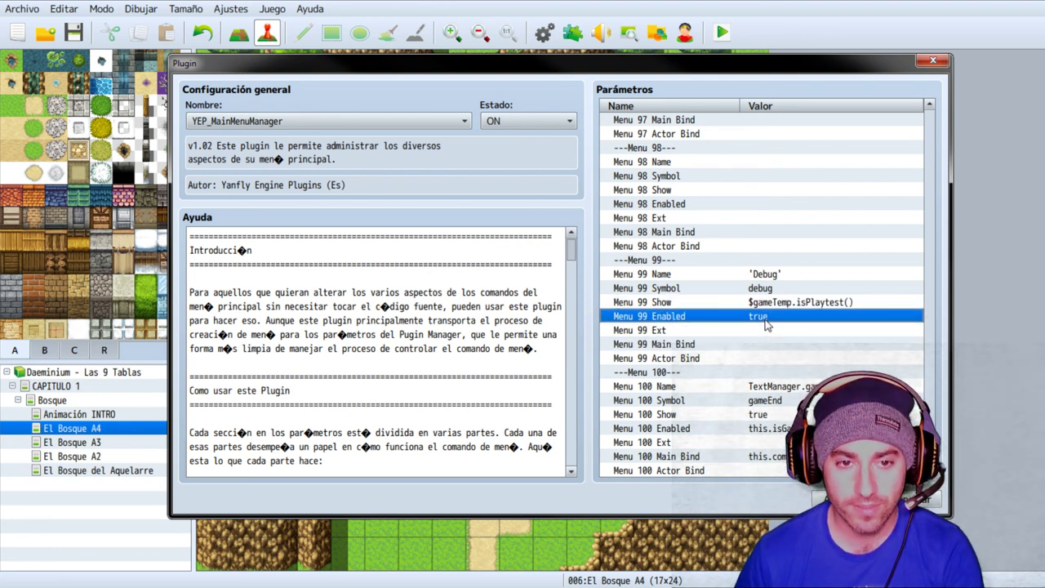
left_click(770, 303)
left_click(771, 289)
left_click(774, 276)
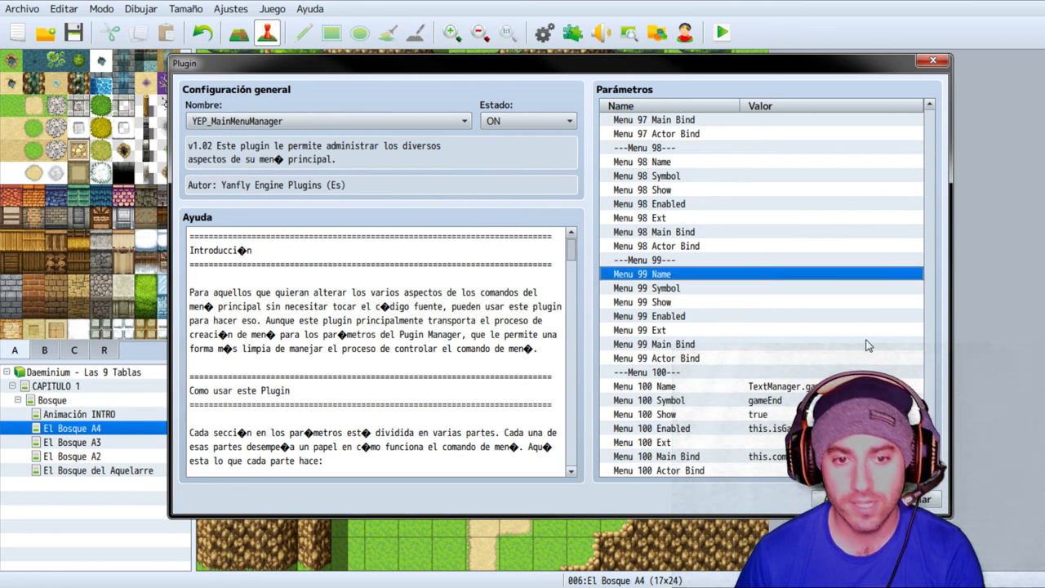
left_click(782, 387)
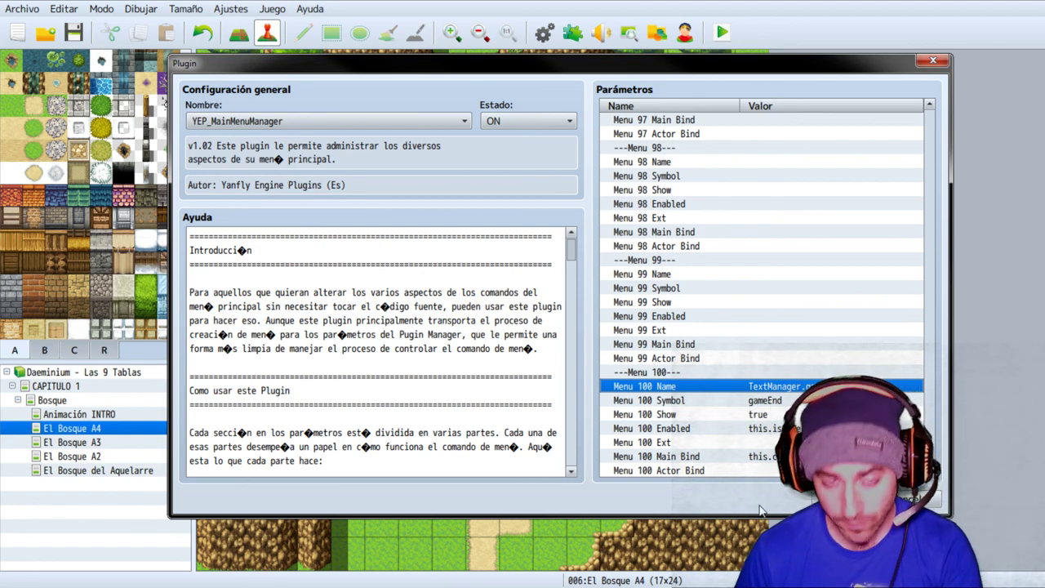
left_click(845, 499)
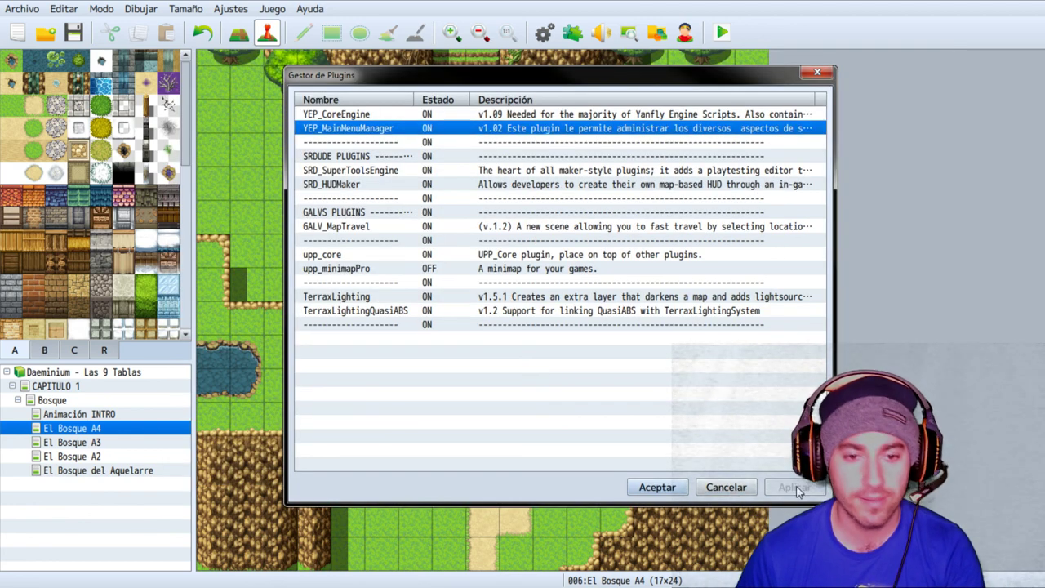
left_click(727, 487)
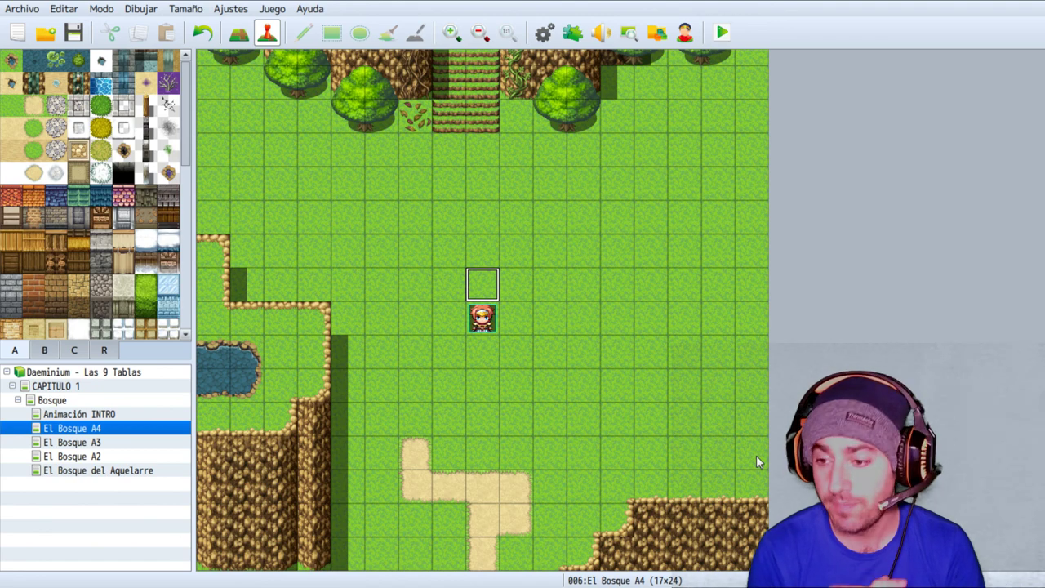